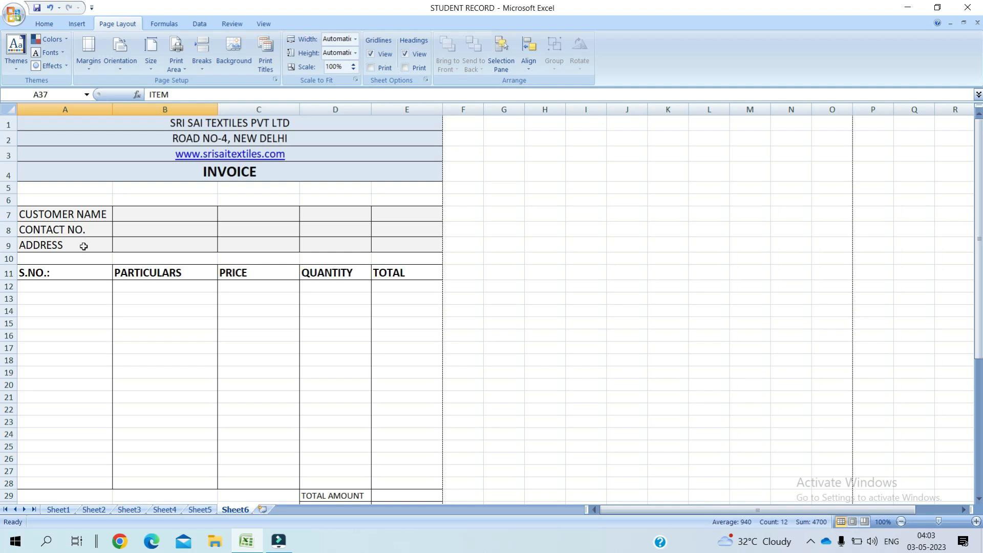
Step: Add a trailing colon so cell A9 reads 'ADDRESS:'
{"action": "double_click", "coordinate": [84, 246]}
{"action": "type", "text": ":"}
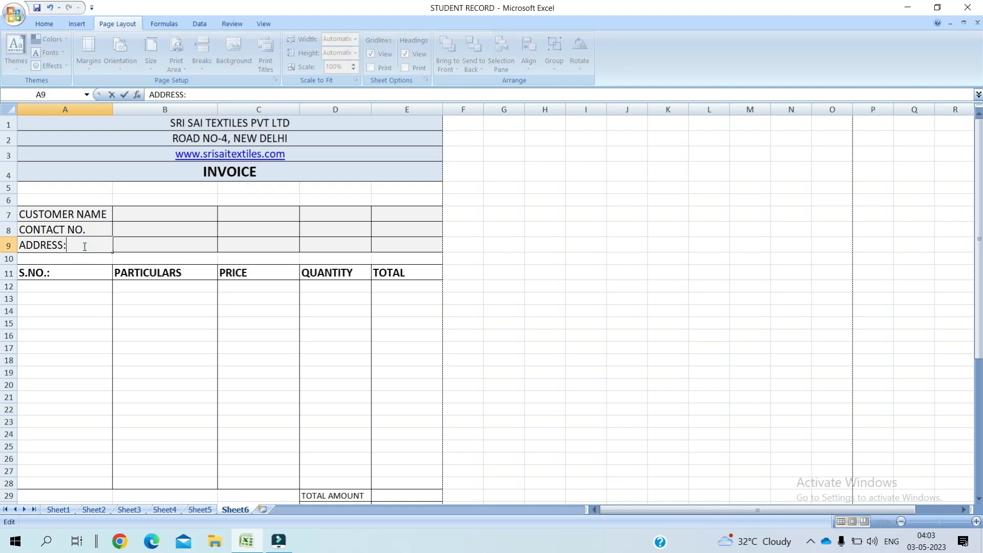
{"action": "left_click", "coordinate": [72, 287]}
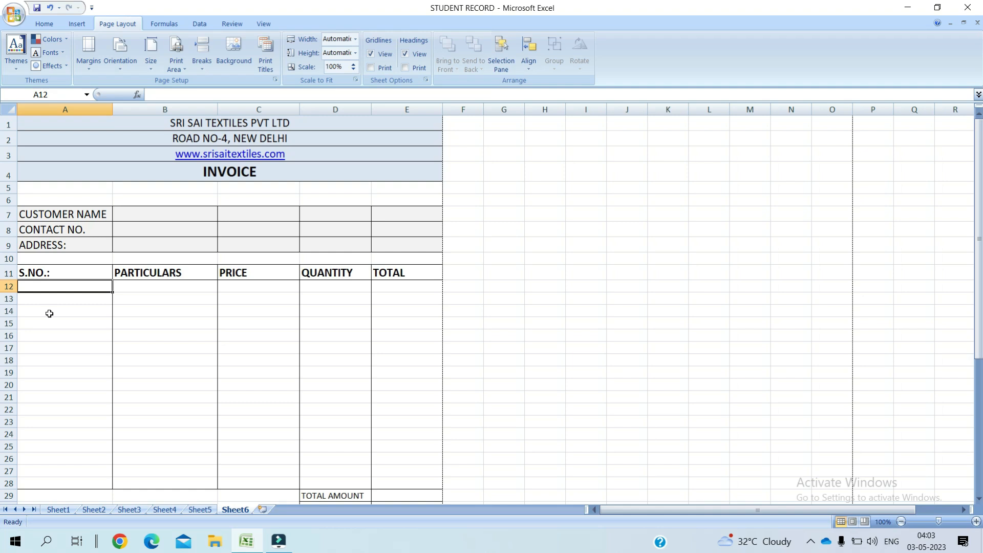
{"action": "left_click", "coordinate": [979, 500]}
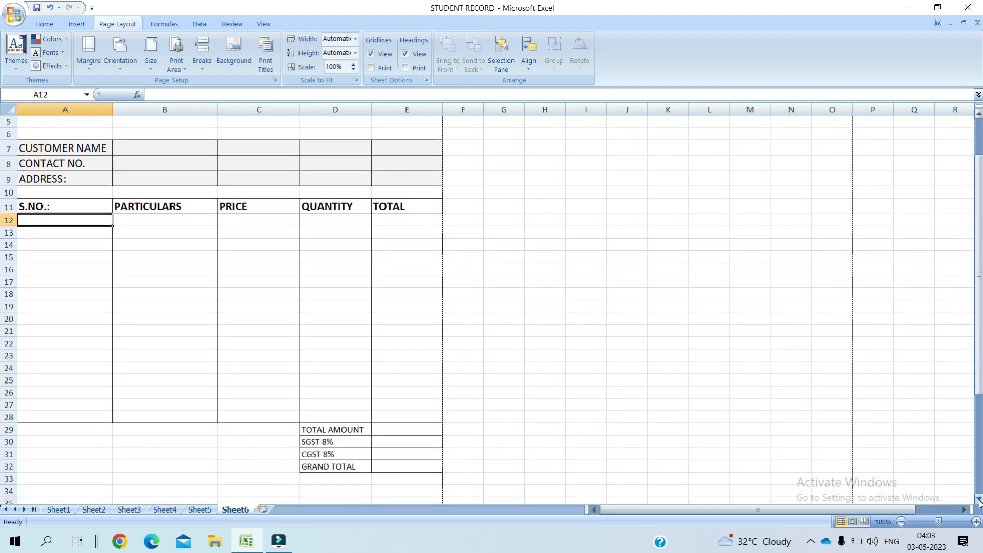
Step: Raise the font of the summary labels in D29:D32 to size 14
{"action": "left_click", "coordinate": [358, 429]}
{"action": "left_click", "coordinate": [358, 428]}
{"action": "left_click_drag", "start_coordinate": [358, 430], "coordinate": [362, 464]}
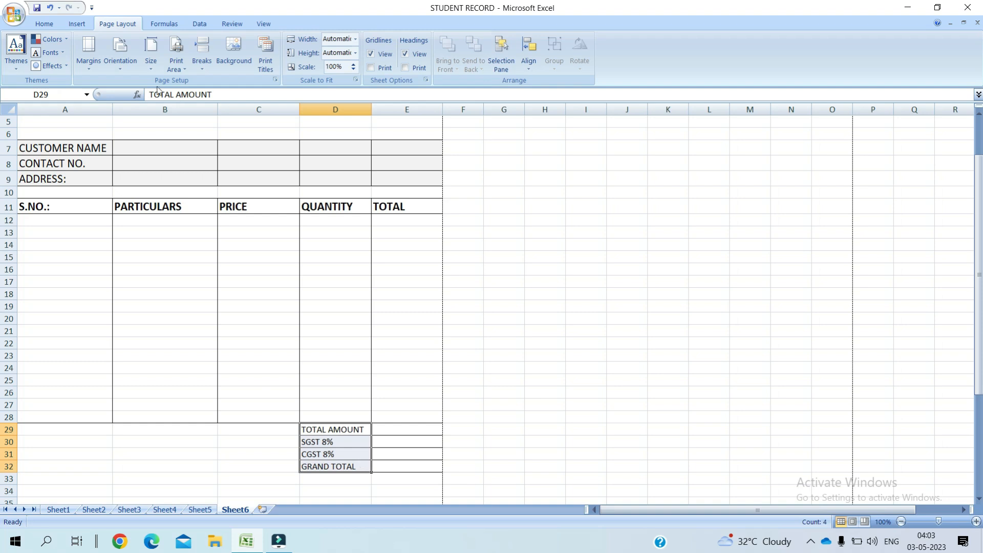
{"action": "left_click", "coordinate": [53, 23]}
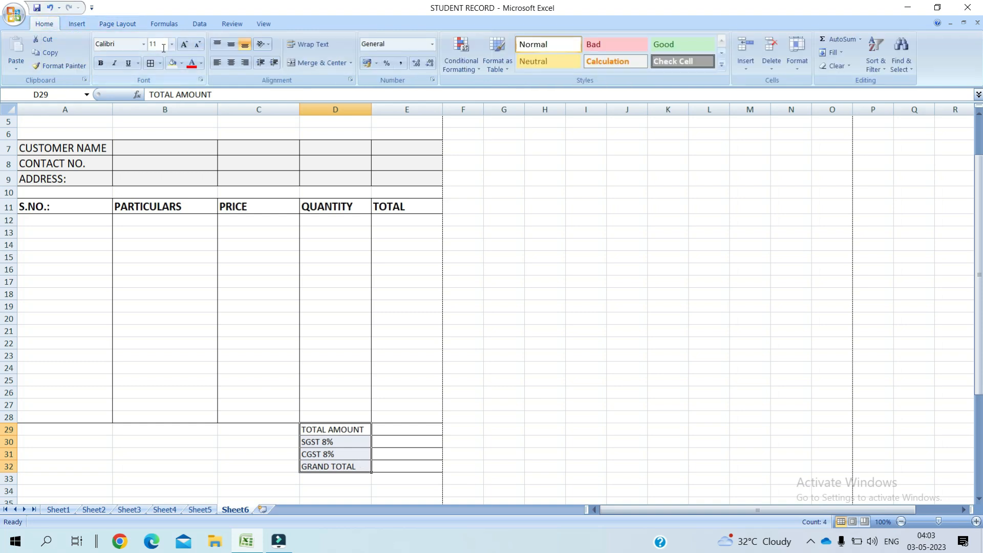
{"action": "left_click", "coordinate": [184, 45]}
{"action": "left_click", "coordinate": [183, 45]}
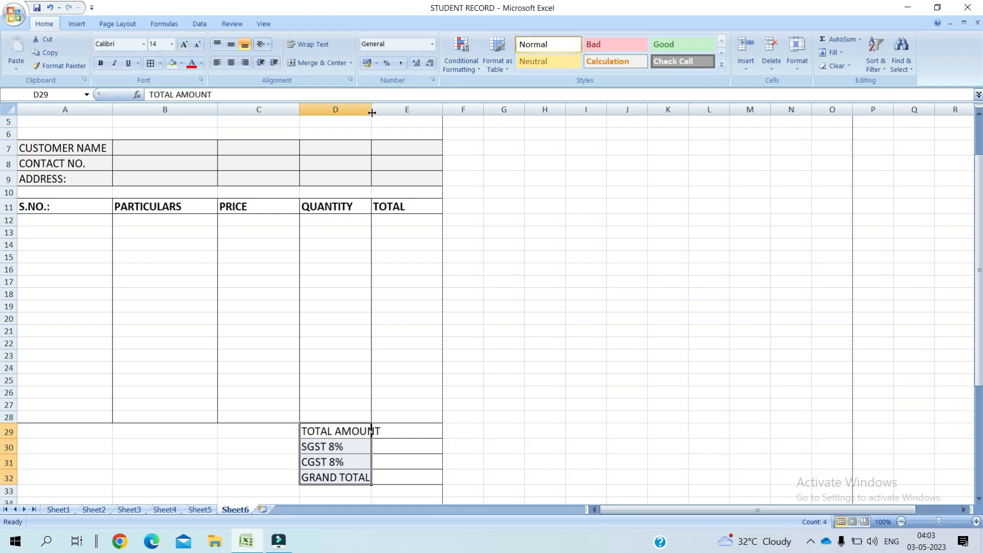
Step: Widen column D to 17.22 so 'TOTAL AMOUNT' fits in its cell
{"action": "left_click_drag", "start_coordinate": [372, 112], "coordinate": [382, 113]}
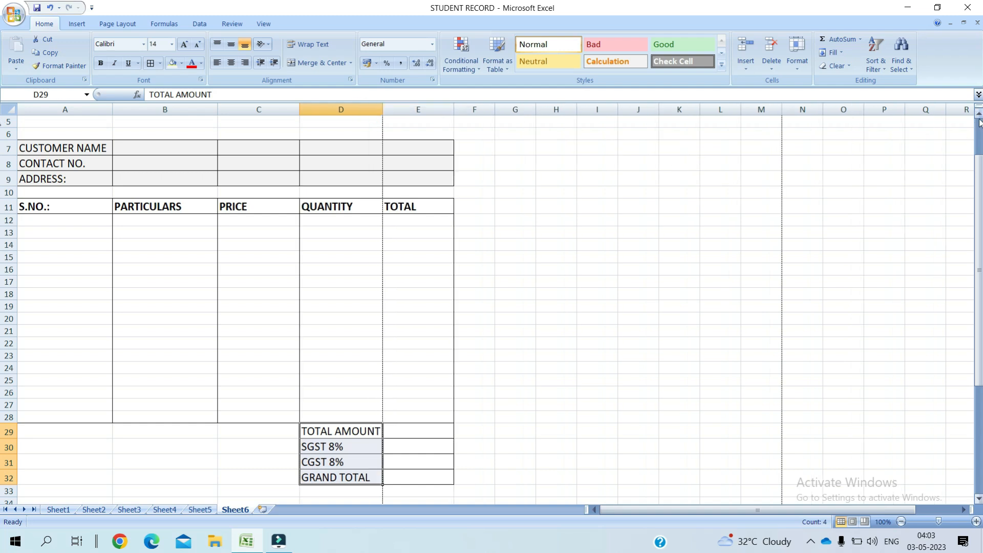
{"action": "scroll", "coordinate": [976, 129], "scroll_direction": "up", "scroll_amount": 2}
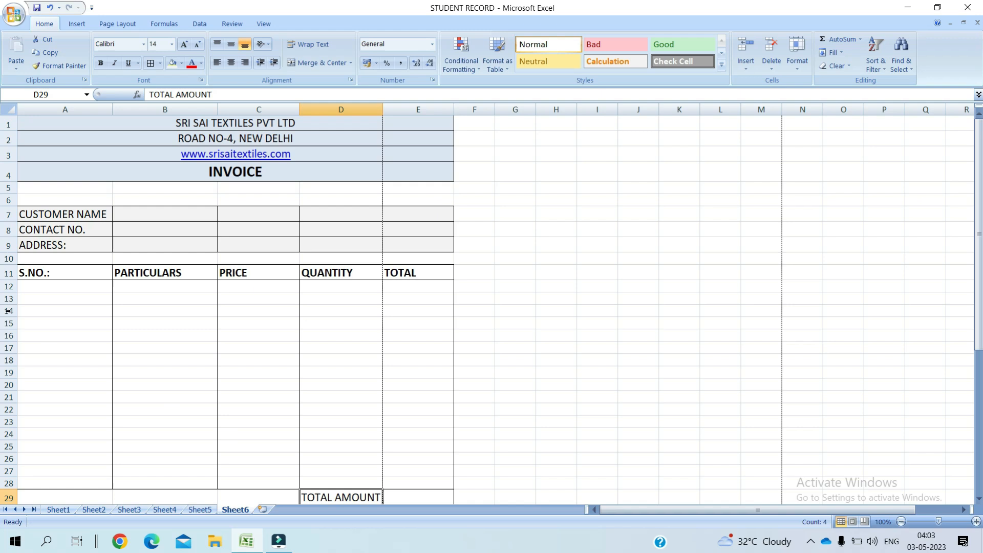
{"action": "left_click", "coordinate": [66, 286]}
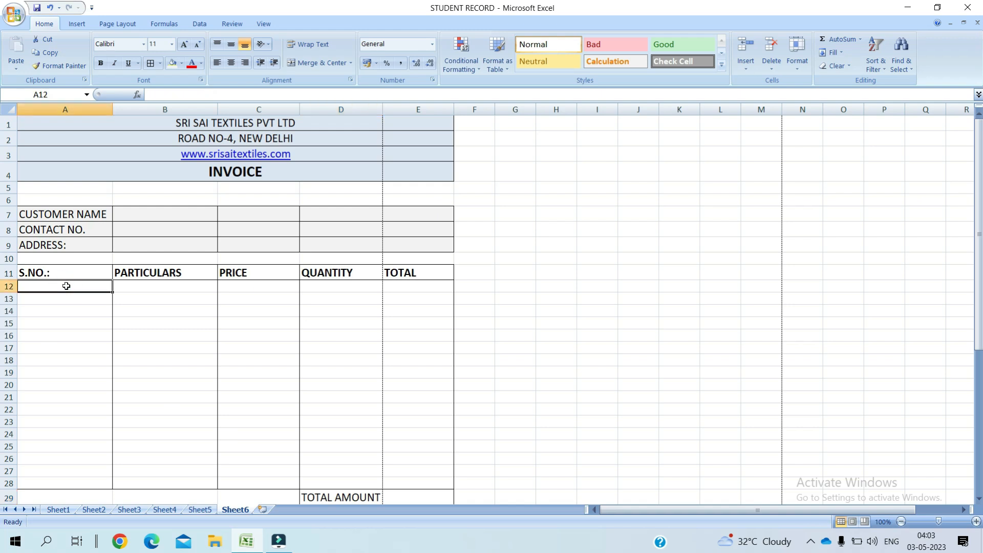
Step: Set the item table rows A12:E28 to font size 14
{"action": "type", "text": "1"}
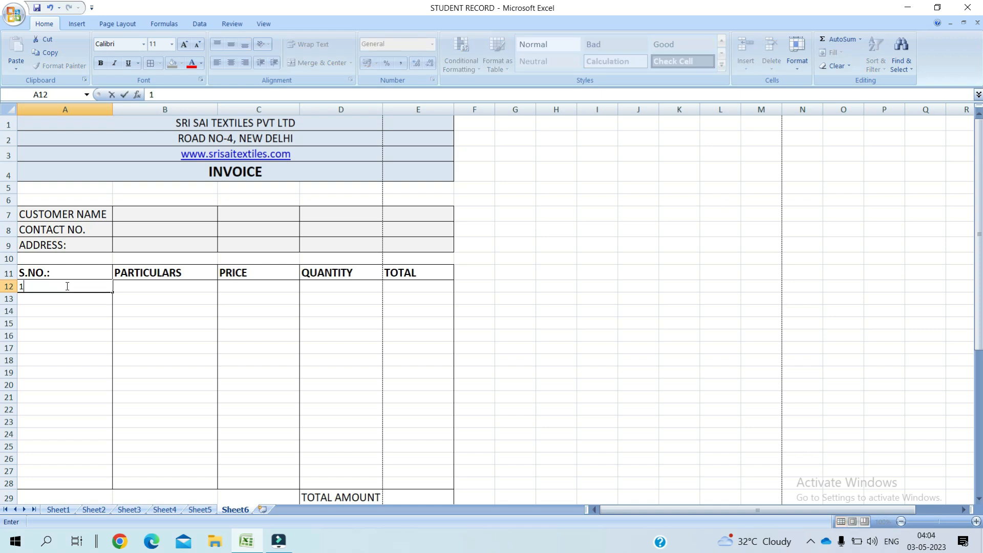
{"action": "key", "text": "BackSpace"}
{"action": "left_click", "coordinate": [154, 370]}
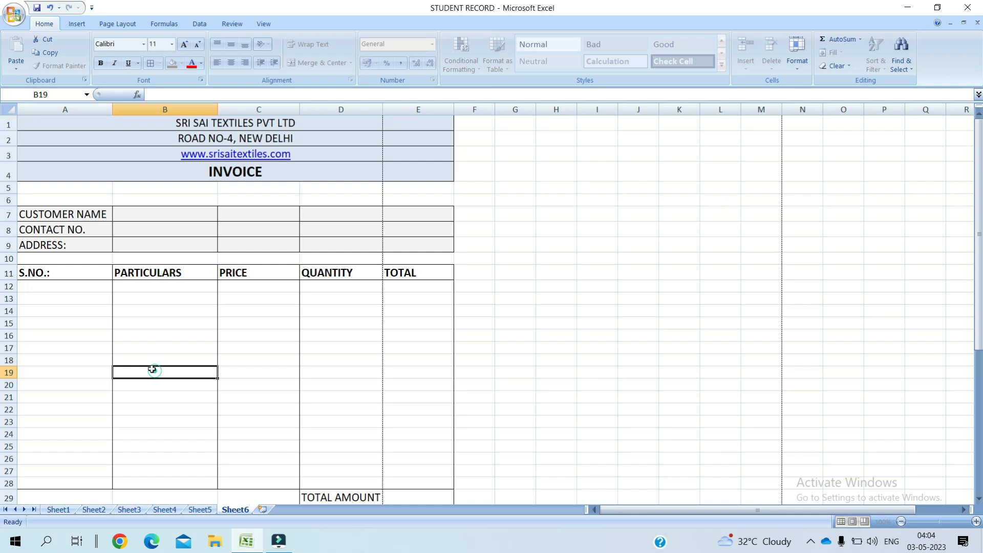
{"action": "left_click", "coordinate": [58, 286]}
{"action": "left_click_drag", "start_coordinate": [58, 286], "coordinate": [393, 481]}
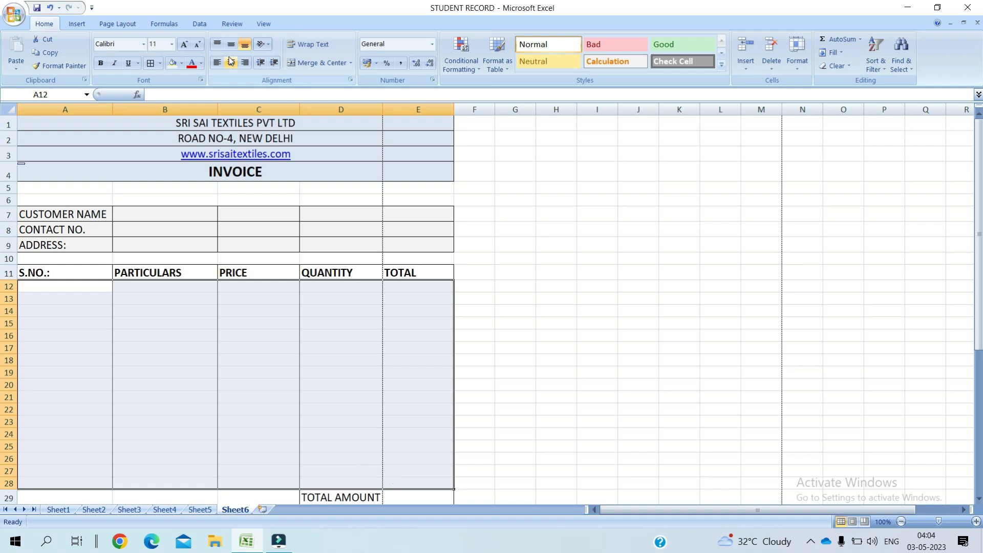
{"action": "left_click", "coordinate": [184, 45]}
{"action": "left_click", "coordinate": [184, 45]}
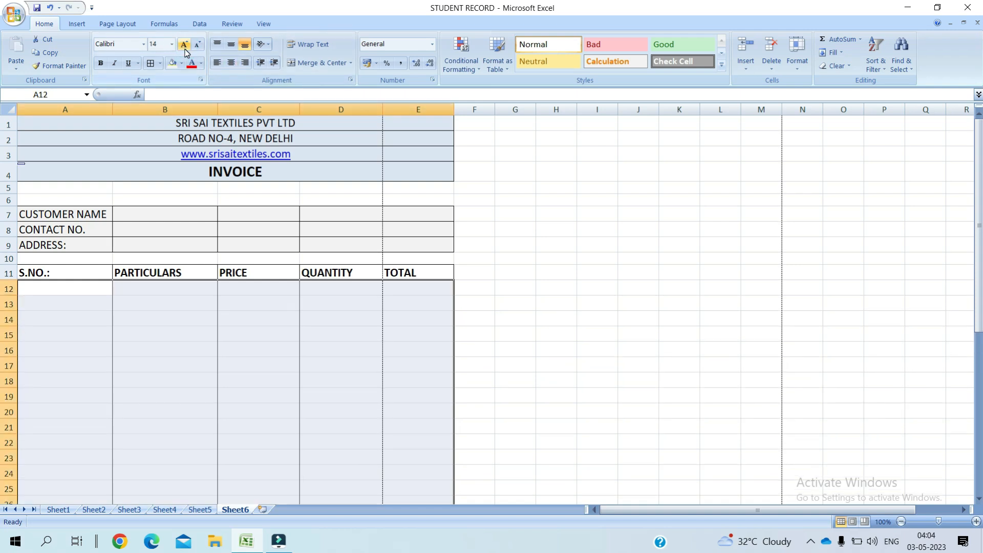
Step: Enter serial number 1 in A12 and select the PARTICULARS cells B12:B28
{"action": "left_click", "coordinate": [72, 317]}
{"action": "left_click", "coordinate": [83, 285]}
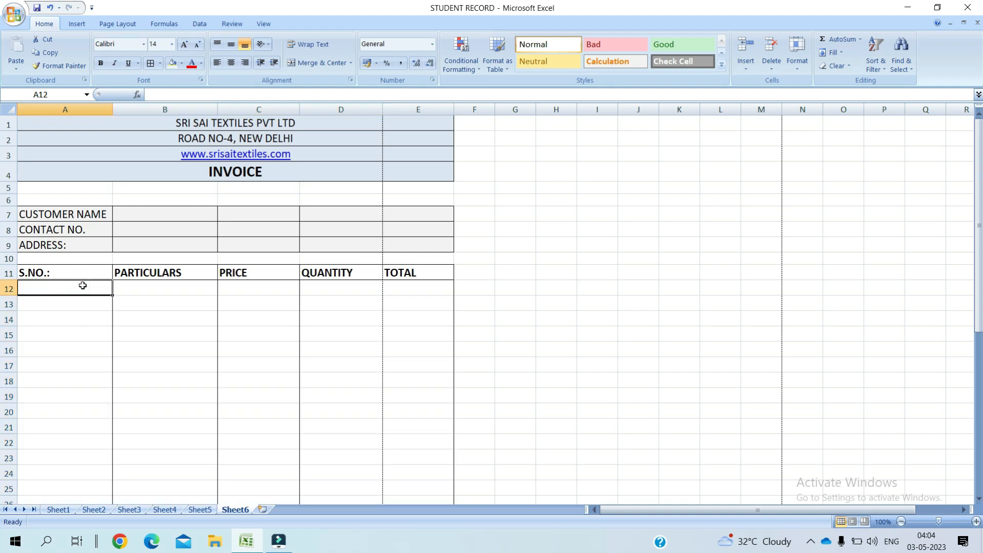
{"action": "type", "text": "1"}
{"action": "key", "text": "Tab"}
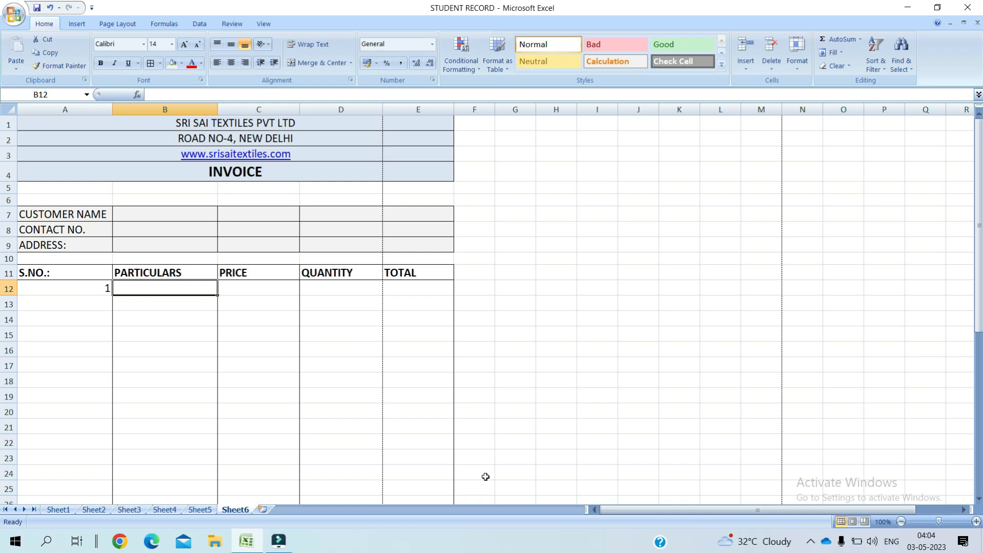
{"action": "left_click", "coordinate": [277, 378]}
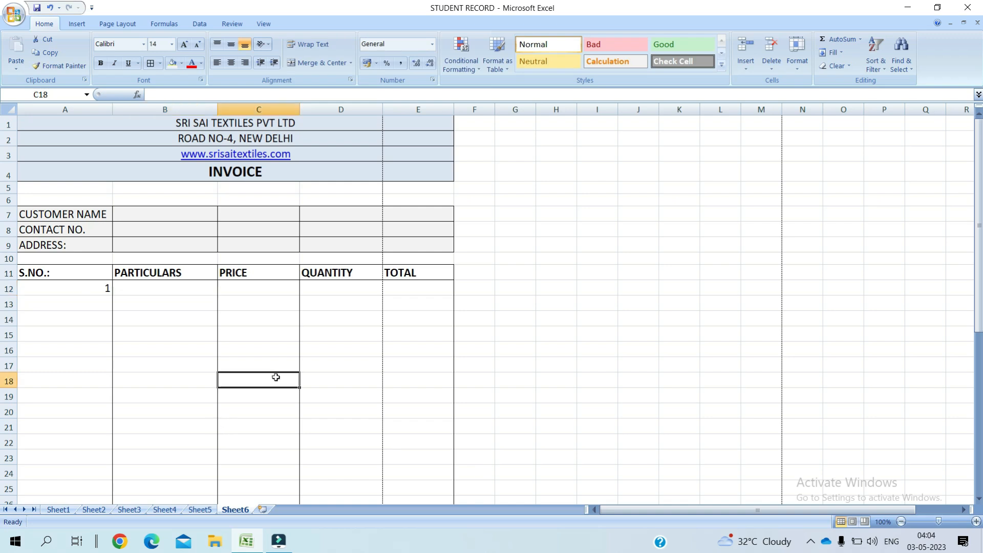
{"action": "left_click", "coordinate": [161, 286]}
{"action": "left_click_drag", "start_coordinate": [163, 286], "coordinate": [195, 397]}
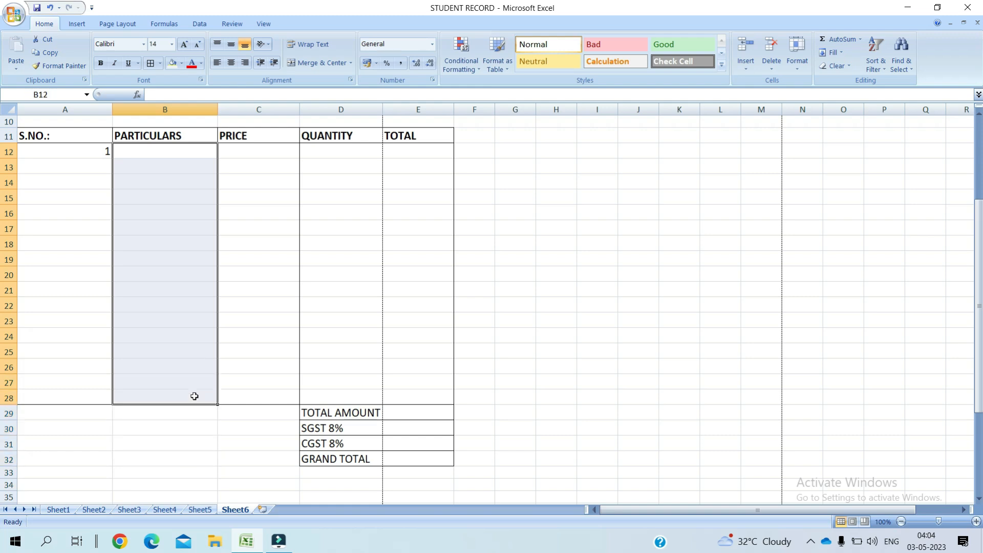
Step: Add a data validation list to the PARTICULARS cells using the item names in A38:A42
{"action": "left_click", "coordinate": [199, 24]}
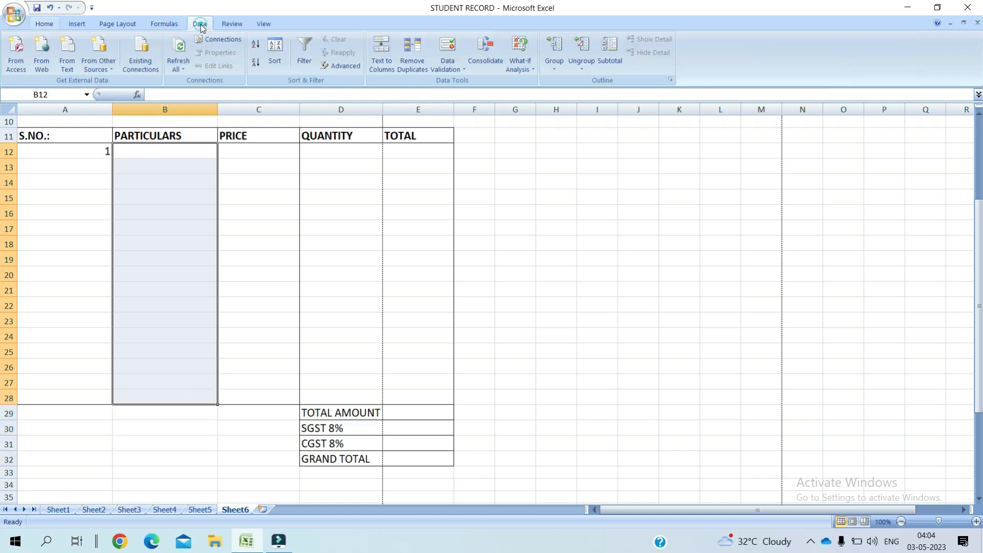
{"action": "left_click", "coordinate": [462, 70]}
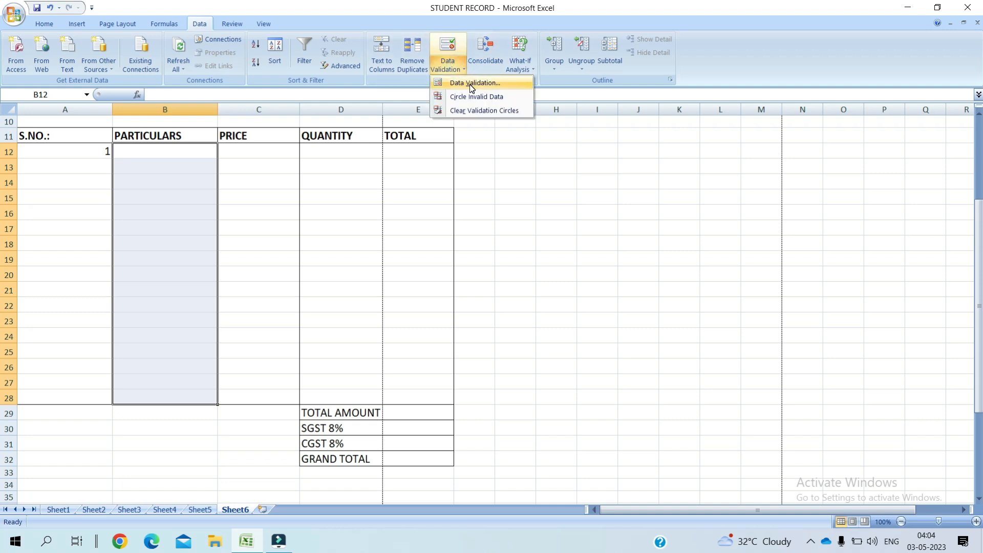
{"action": "left_click", "coordinate": [472, 84]}
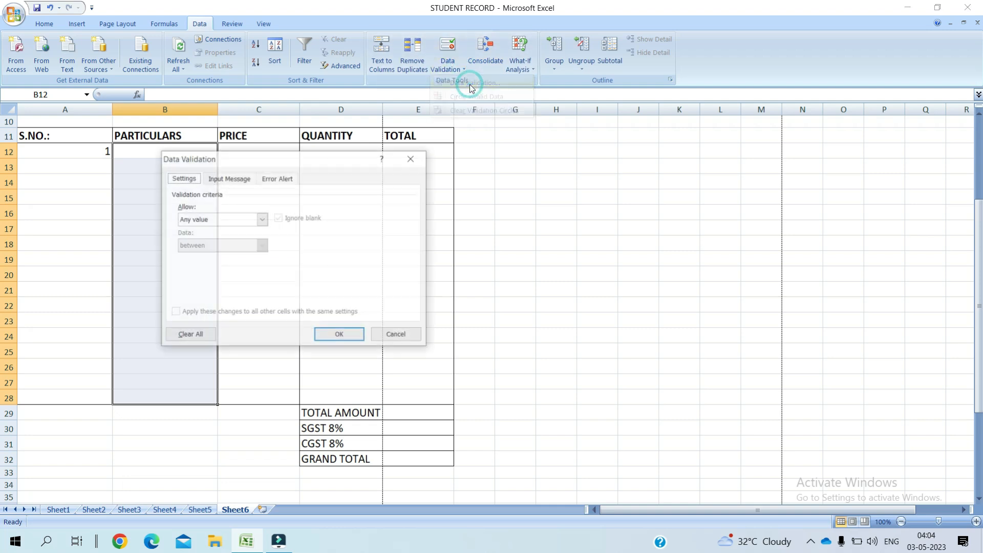
{"action": "left_click", "coordinate": [262, 221]}
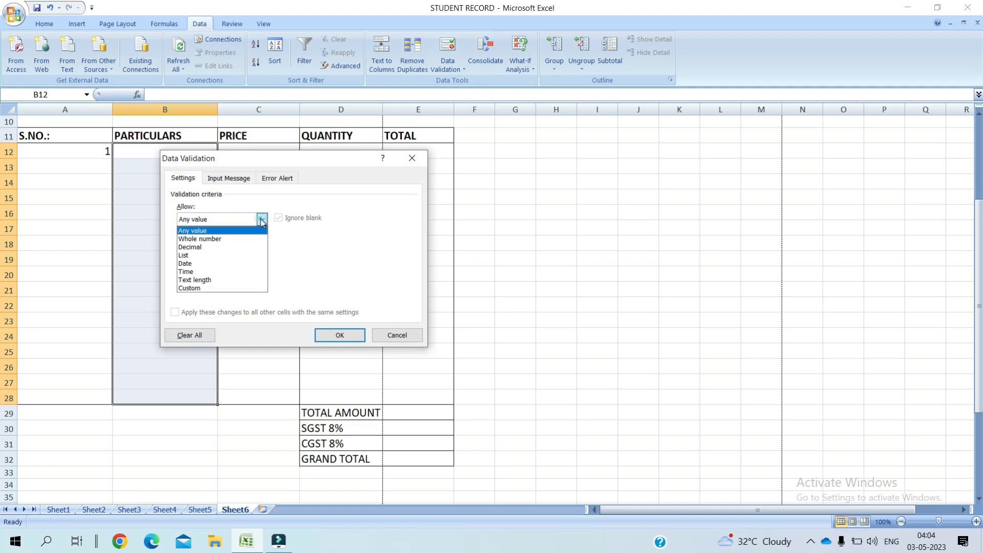
{"action": "left_click", "coordinate": [222, 255]}
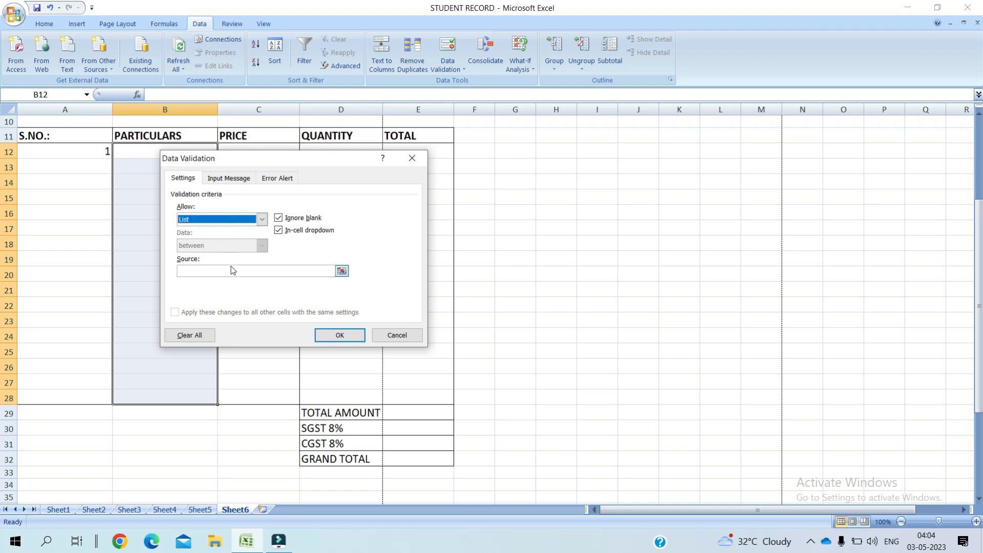
{"action": "left_click", "coordinate": [228, 269]}
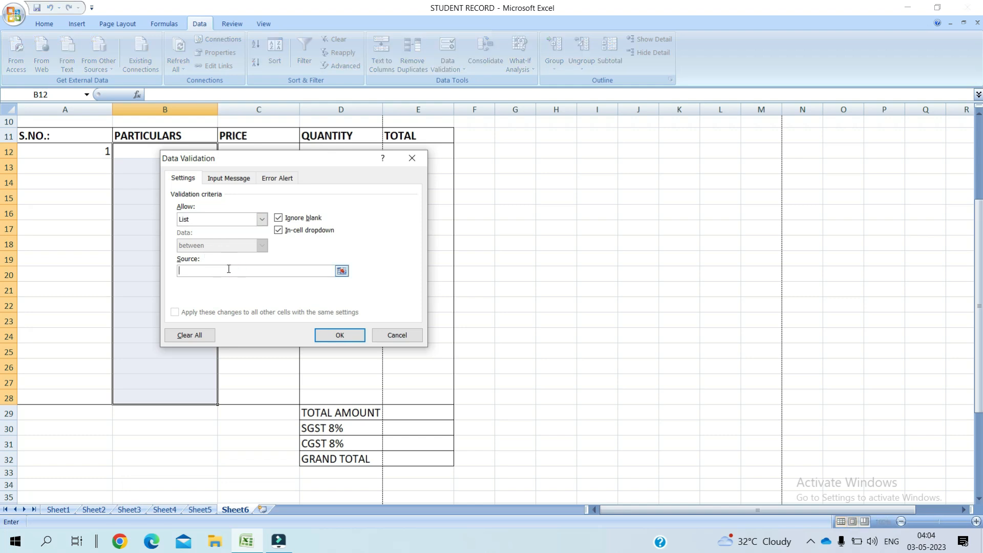
{"action": "type", "text": "="}
{"action": "scroll", "coordinate": [980, 498], "scroll_direction": "down", "scroll_amount": 3}
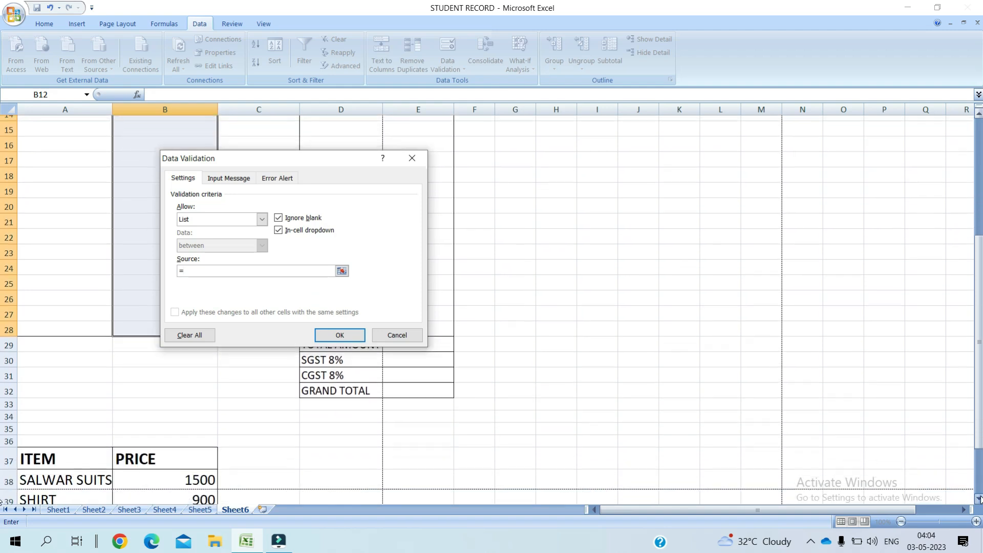
{"action": "scroll", "coordinate": [980, 498], "scroll_direction": "down", "scroll_amount": 1}
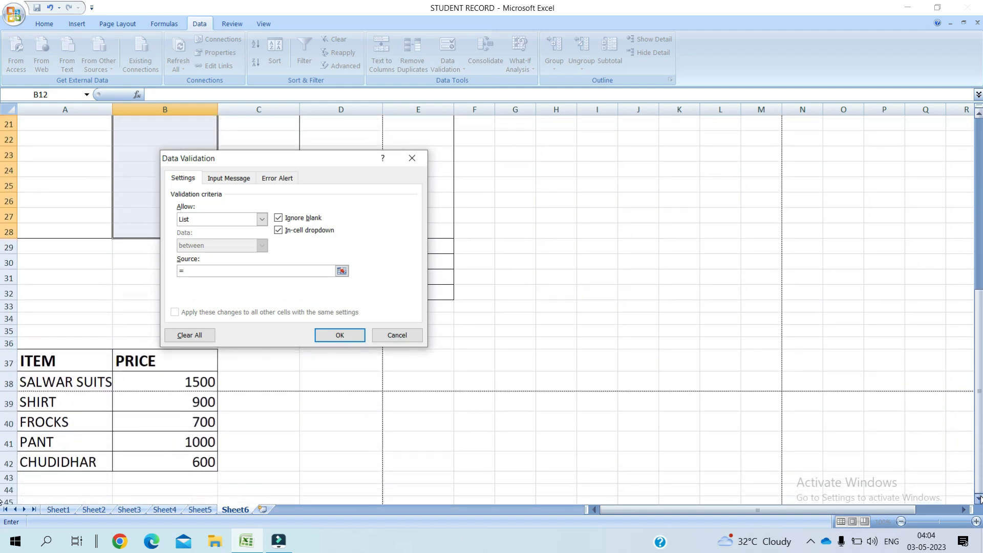
{"action": "left_click", "coordinate": [48, 383]}
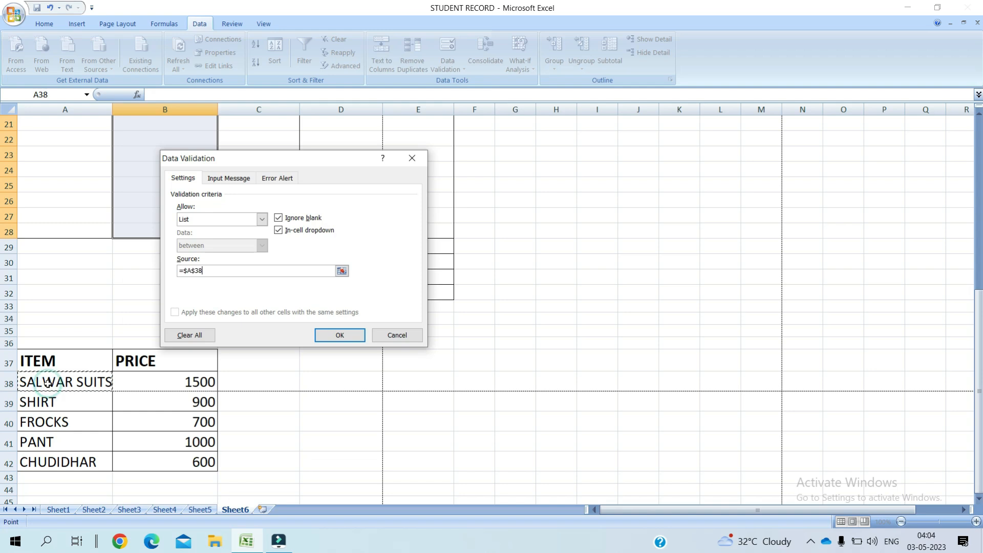
{"action": "left_click_drag", "start_coordinate": [48, 383], "coordinate": [50, 462]}
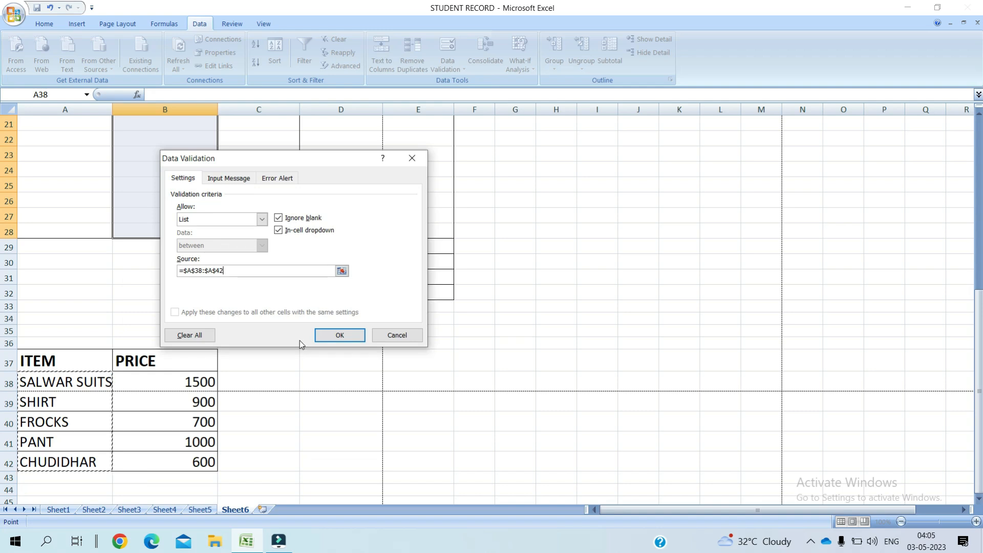
{"action": "left_click", "coordinate": [338, 336]}
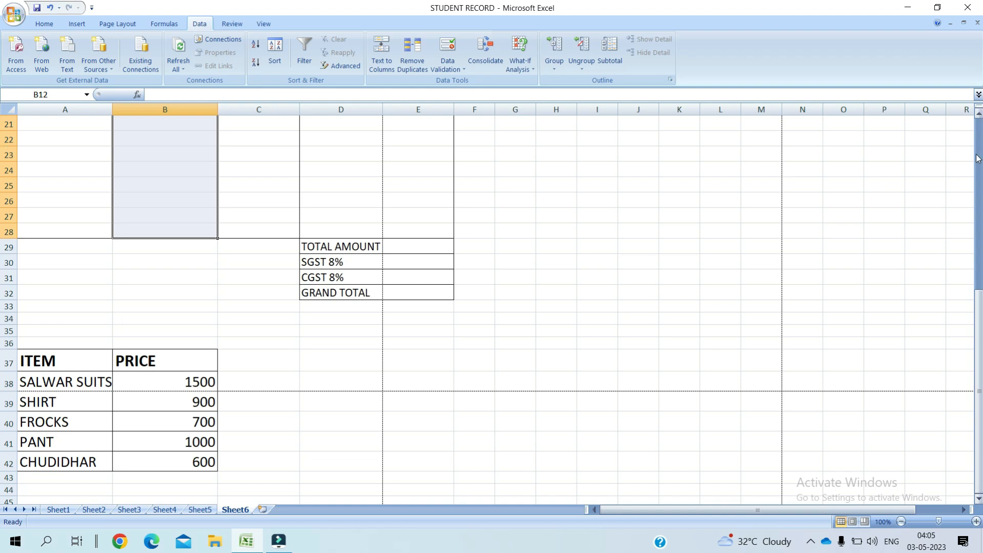
Step: Check B12's item dropdown and close it without picking, leaving B12 empty
{"action": "left_click_drag", "start_coordinate": [976, 154], "coordinate": [977, 126]}
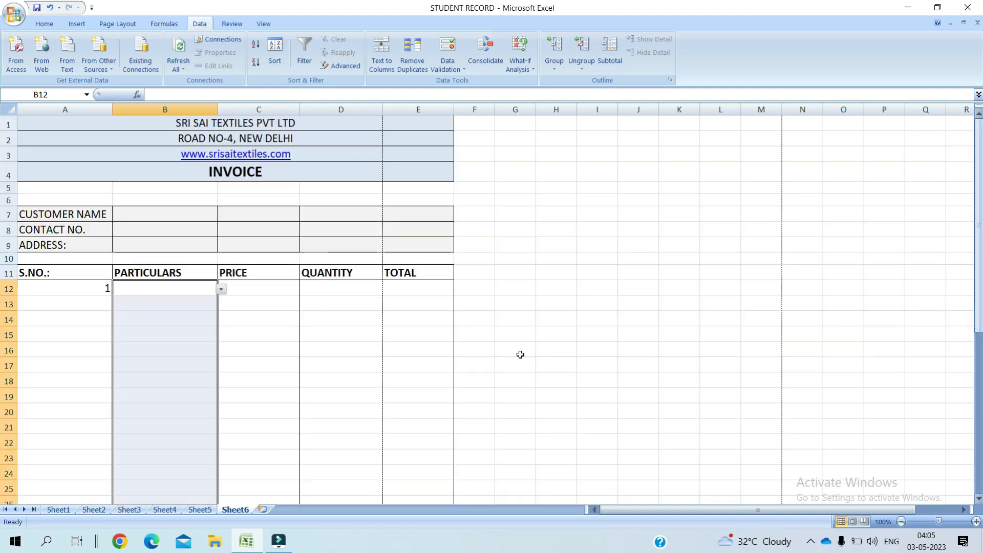
{"action": "left_click", "coordinate": [333, 368]}
{"action": "left_click", "coordinate": [184, 289]}
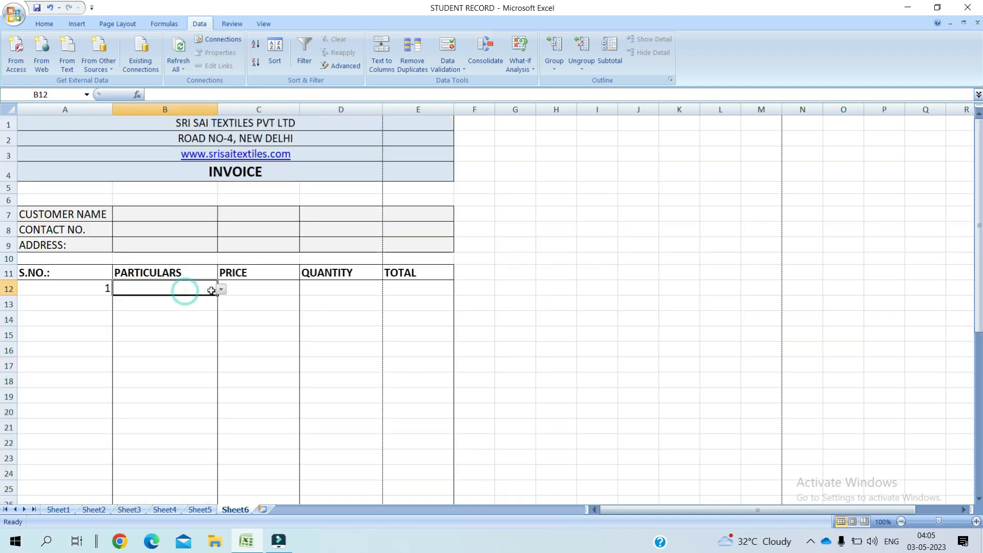
{"action": "left_click", "coordinate": [221, 289]}
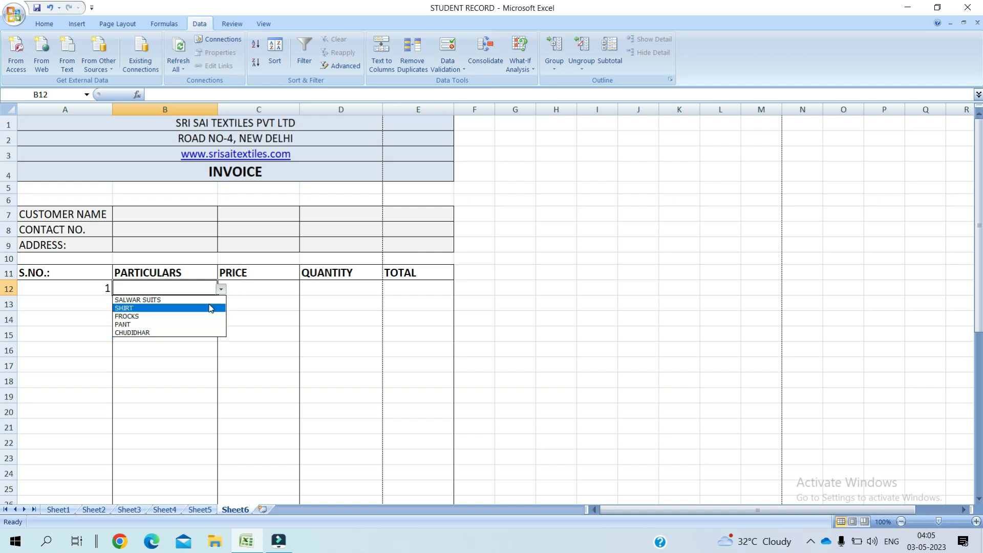
{"action": "left_click", "coordinate": [259, 343]}
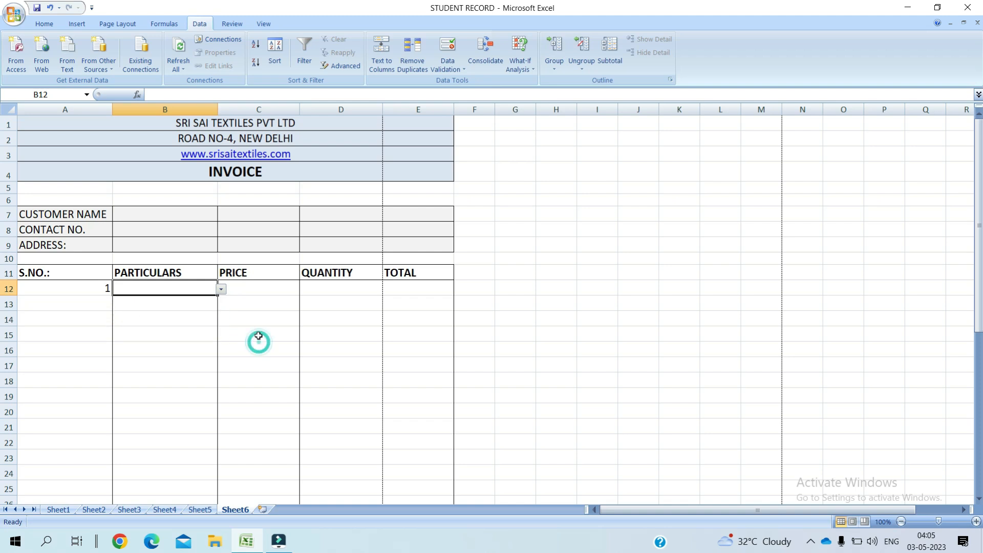
{"action": "left_click", "coordinate": [261, 288]}
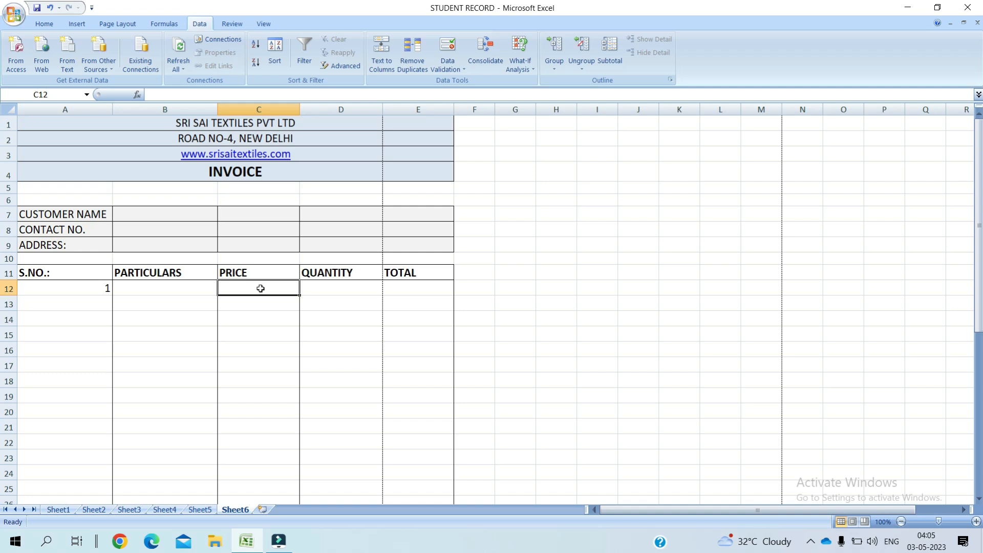
Step: Enter =VLOOKUP(B12,A37:B42,2,0) in C12 to look up the item's price
{"action": "type", "text": "="}
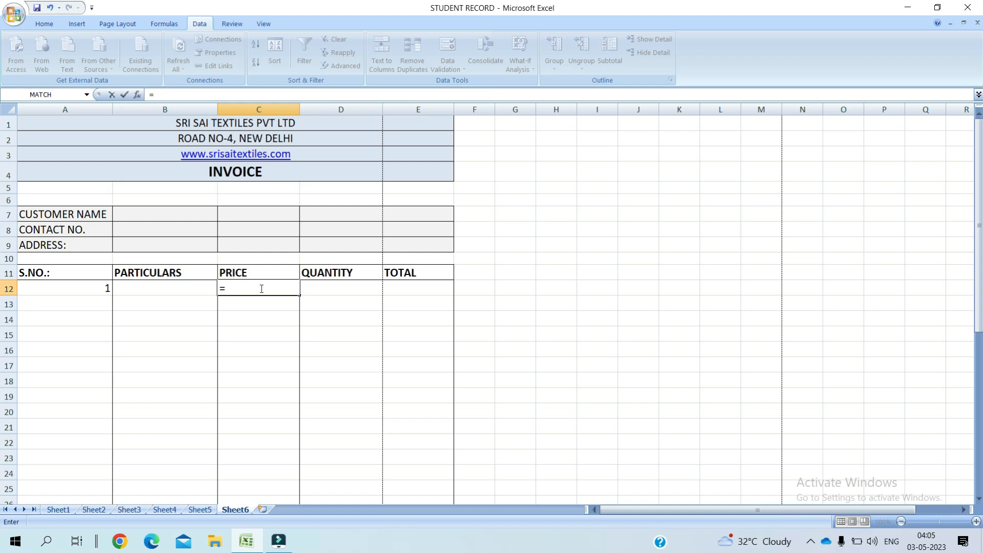
{"action": "type", "text": "VLOOKUP"}
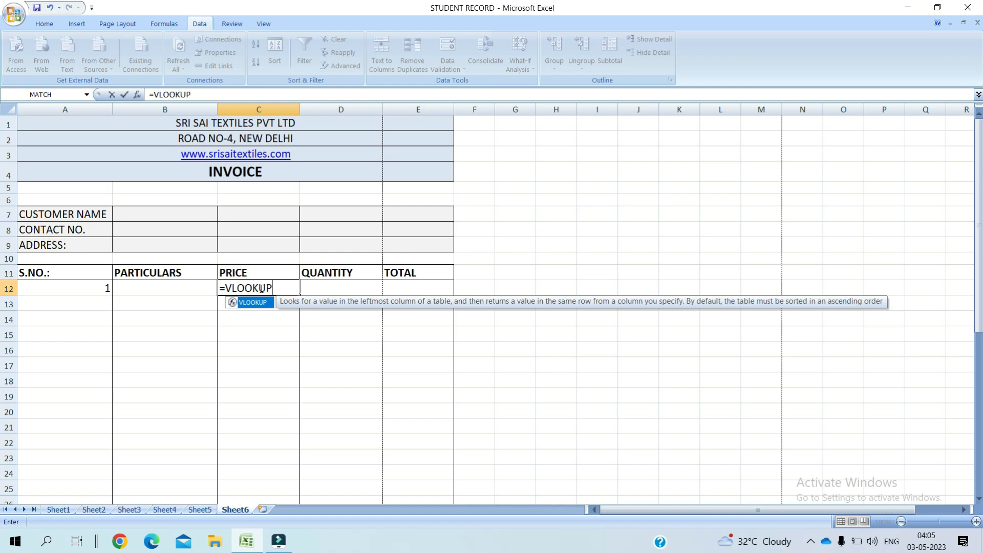
{"action": "type", "text": "("}
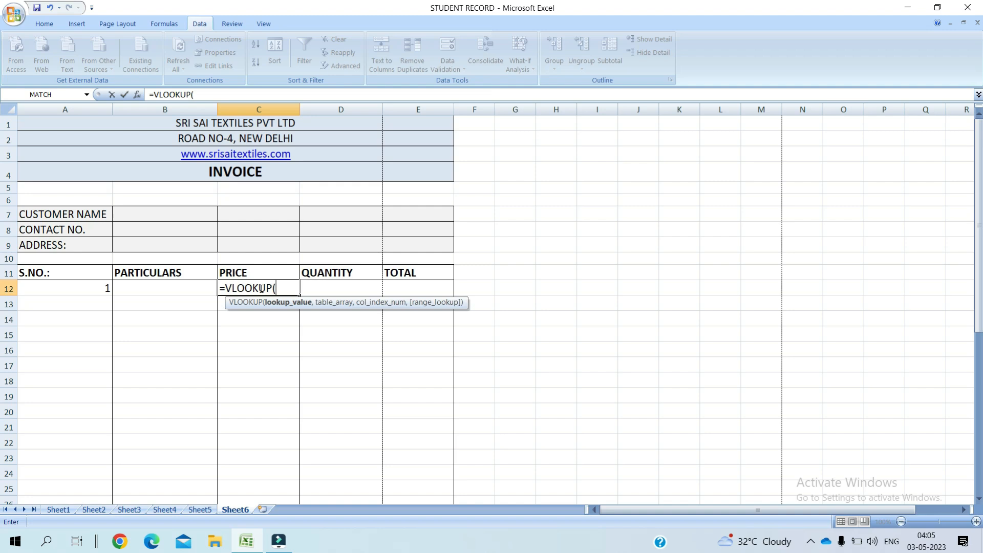
{"action": "type", "text": "B12,"}
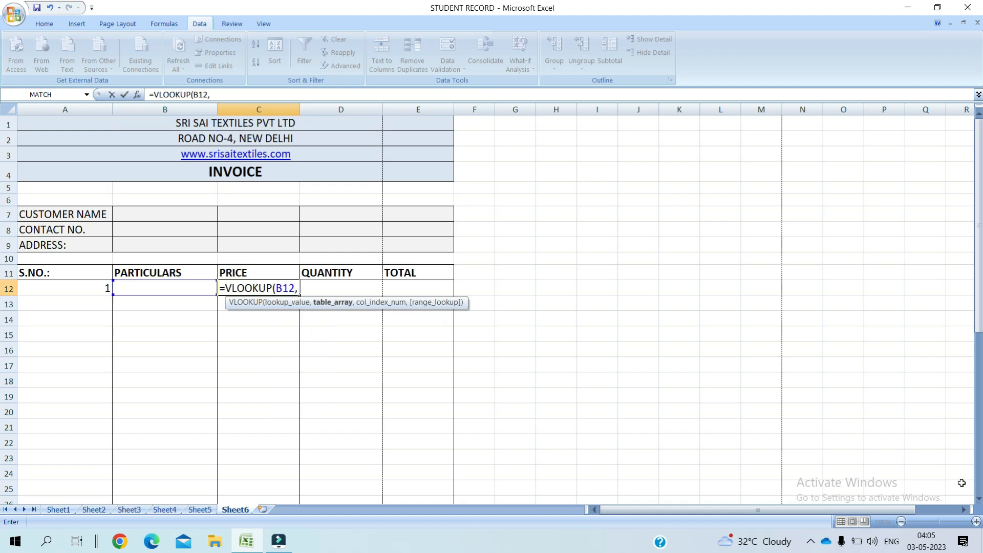
{"action": "left_click", "coordinate": [978, 498]}
{"action": "scroll", "coordinate": [979, 502], "scroll_direction": "down", "scroll_amount": 4}
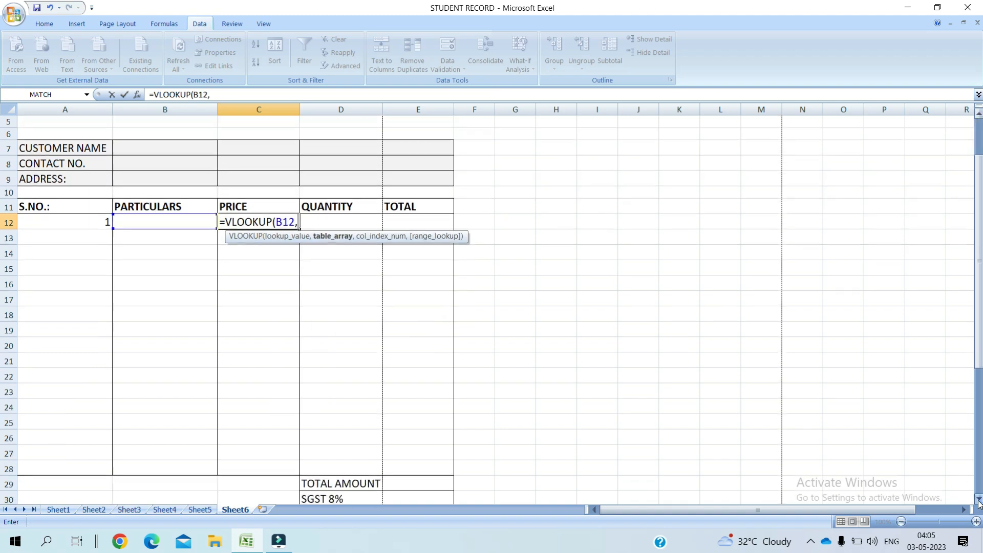
{"action": "scroll", "coordinate": [979, 502], "scroll_direction": "down", "scroll_amount": 3}
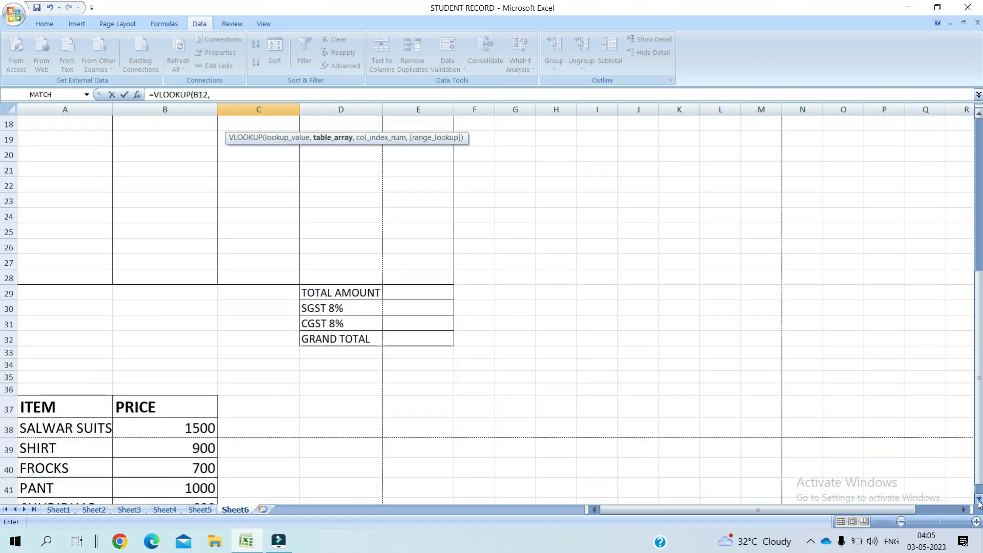
{"action": "left_click", "coordinate": [63, 362]}
{"action": "left_click_drag", "start_coordinate": [83, 377], "coordinate": [137, 455]}
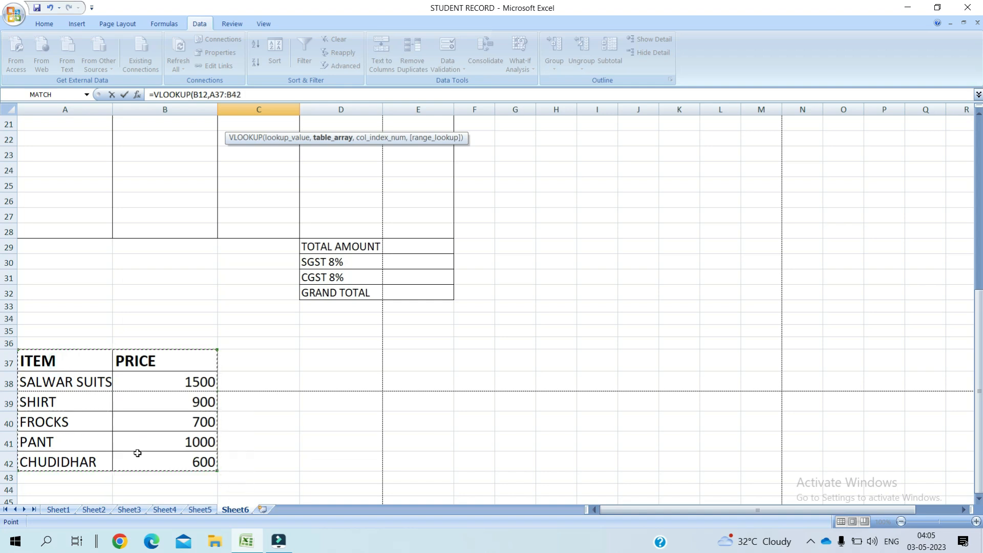
{"action": "scroll", "coordinate": [981, 125], "scroll_direction": "up", "scroll_amount": 7}
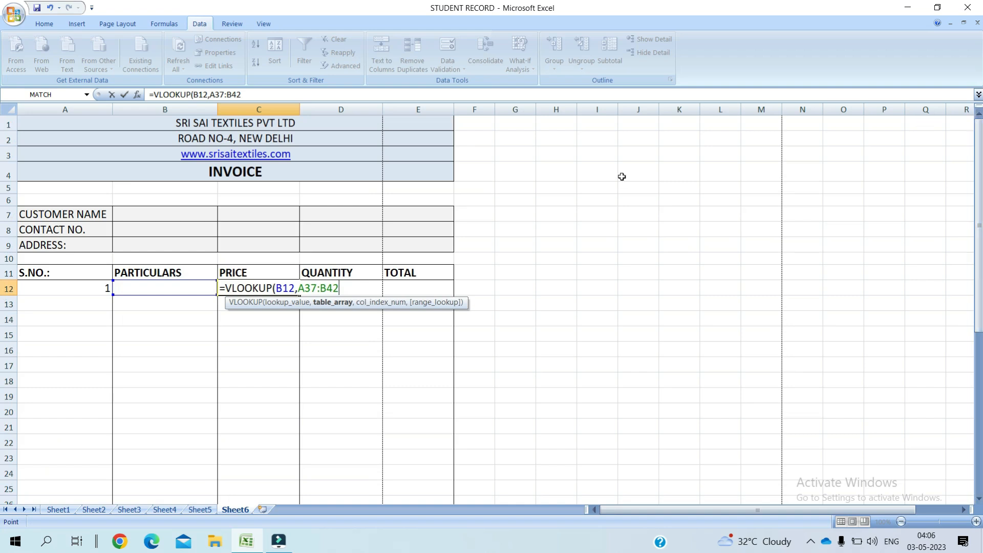
{"action": "type", "text": ","}
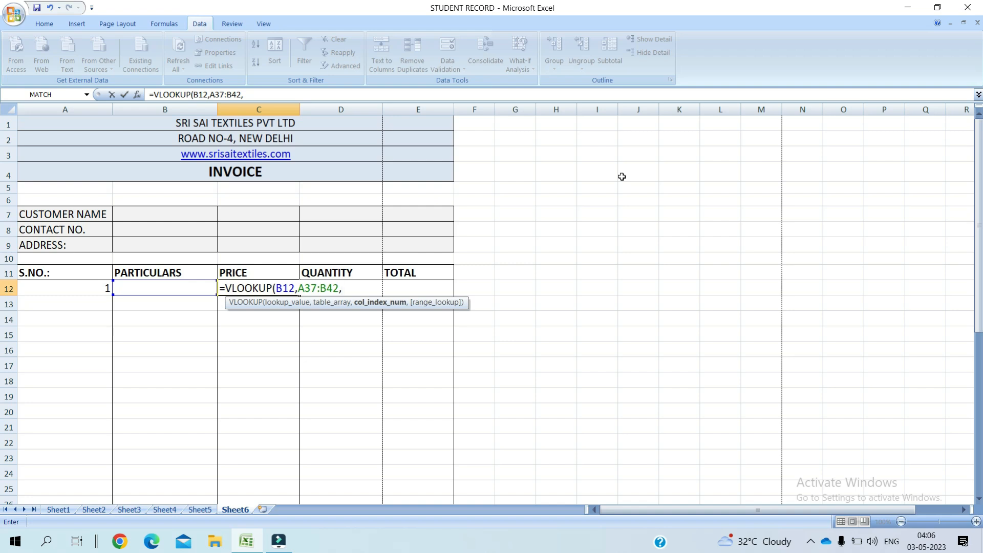
{"action": "type", "text": "2,0"}
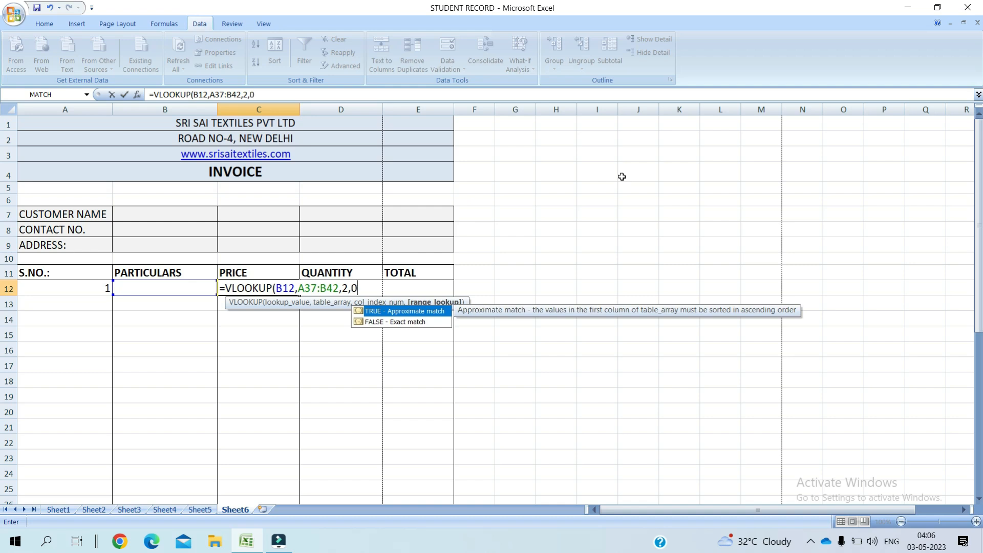
{"action": "type", "text": ")"}
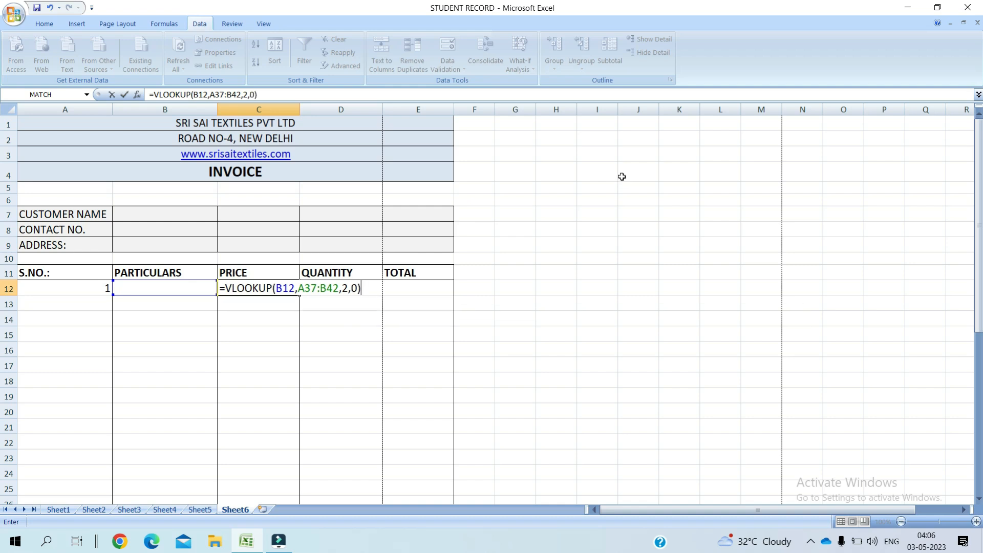
{"action": "key", "text": "Return"}
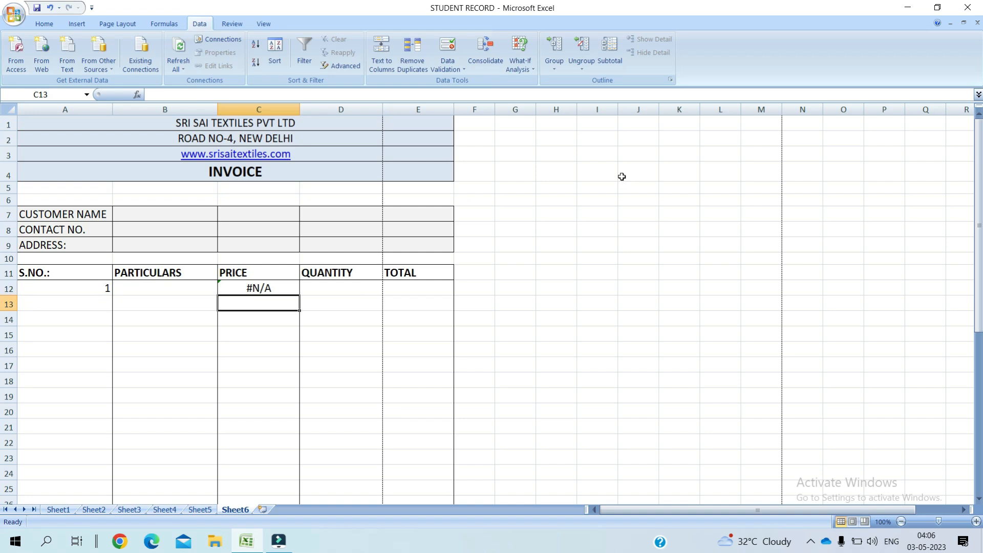
Step: Choose SALWAR SUITS in B12 and fill the C12 price formula down to C28
{"action": "left_click", "coordinate": [181, 286]}
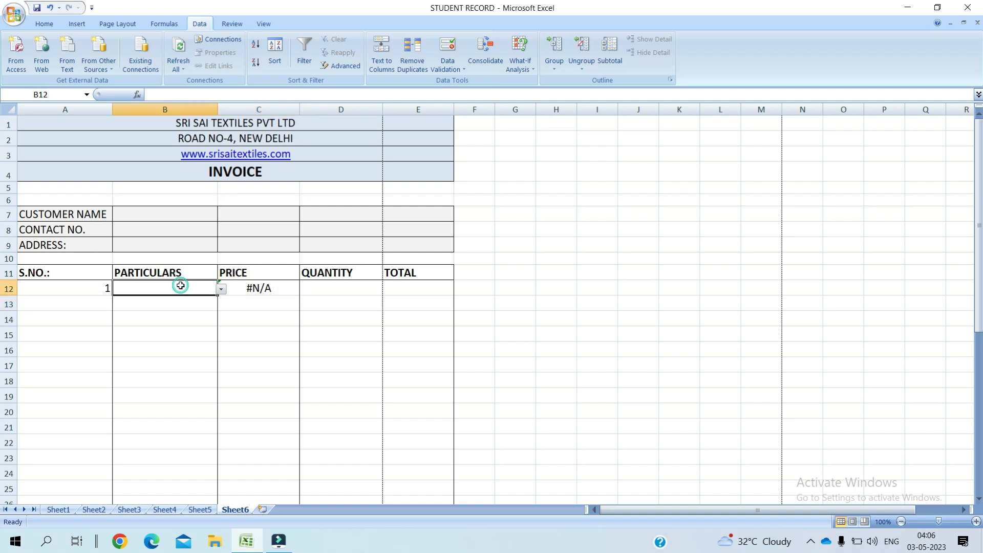
{"action": "left_click", "coordinate": [221, 289]}
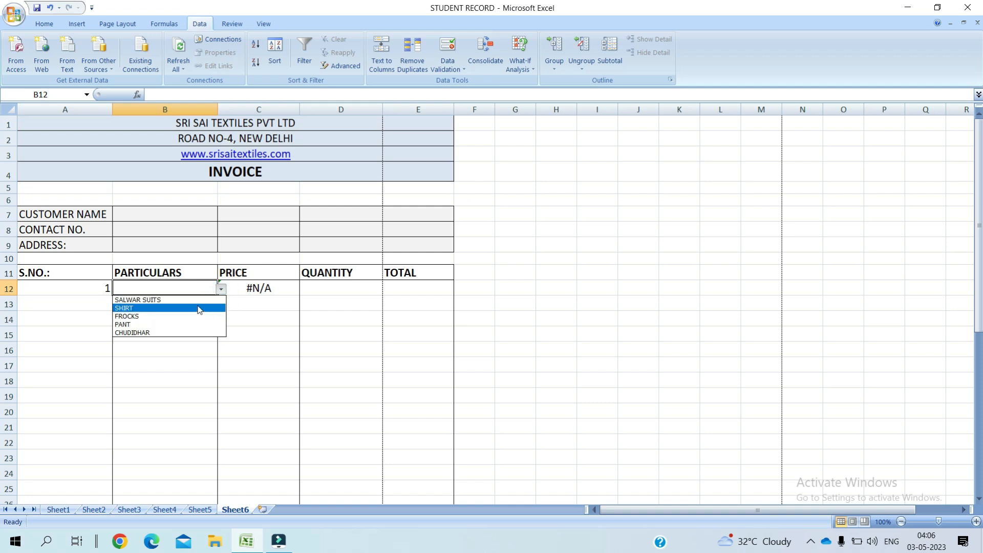
{"action": "left_click", "coordinate": [197, 300]}
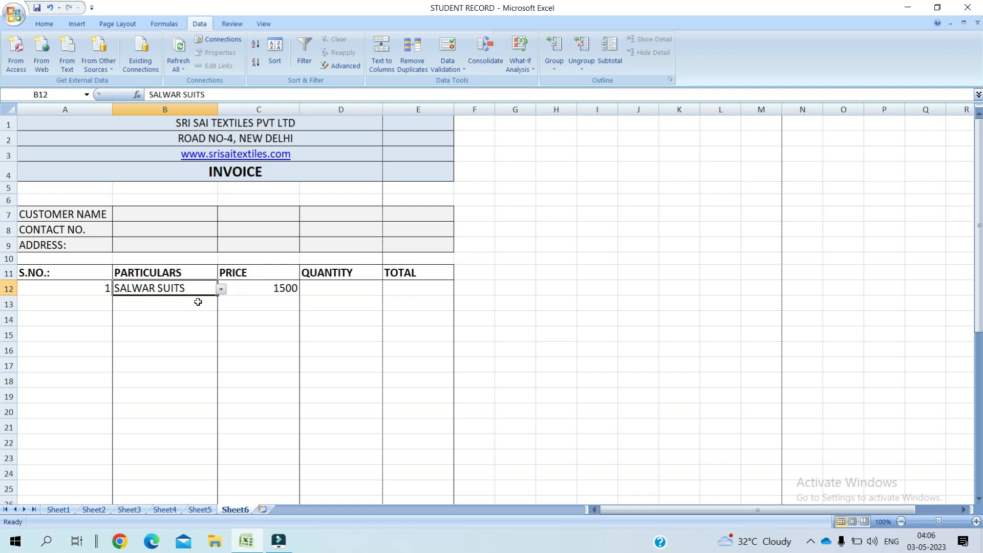
{"action": "left_click", "coordinate": [276, 289]}
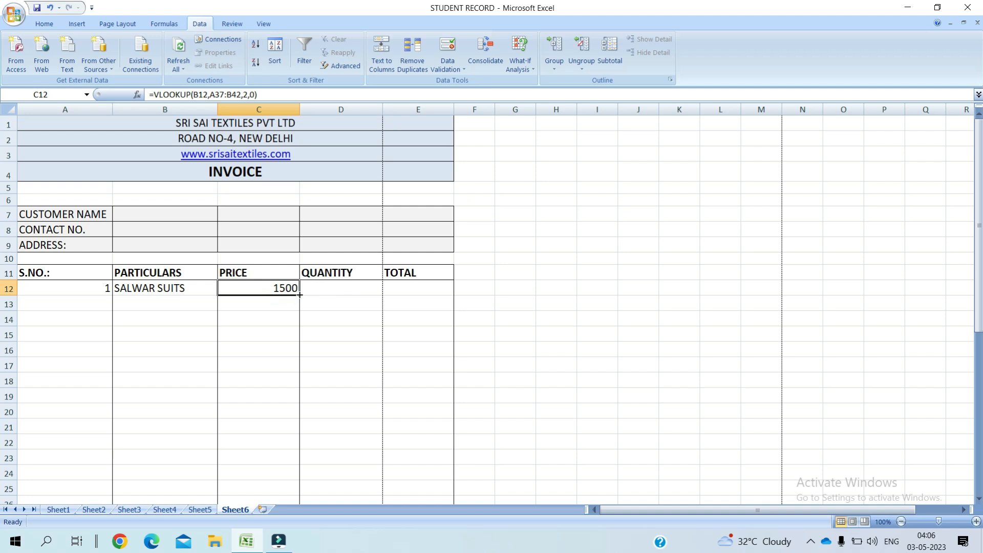
{"action": "left_click_drag", "start_coordinate": [300, 295], "coordinate": [301, 362]}
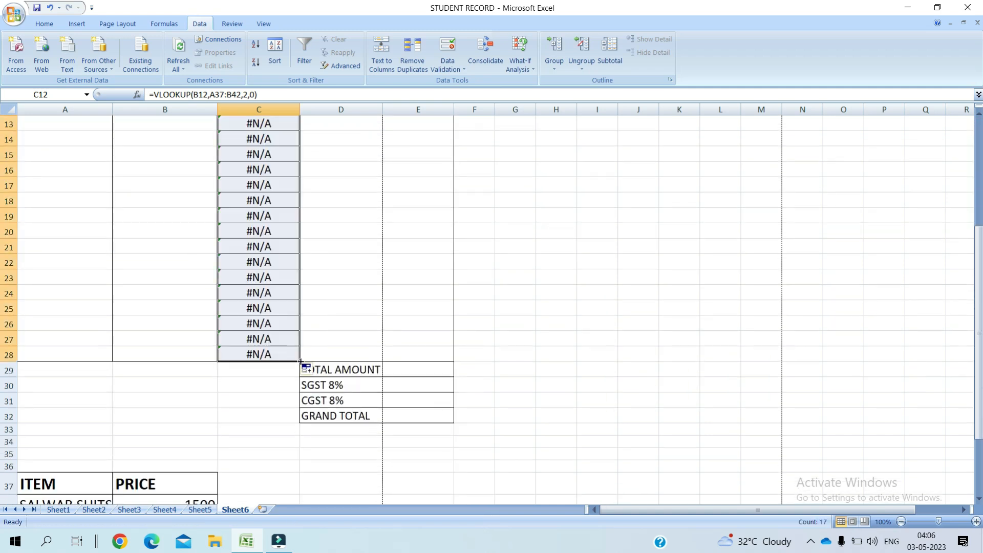
{"action": "left_click", "coordinate": [979, 142]}
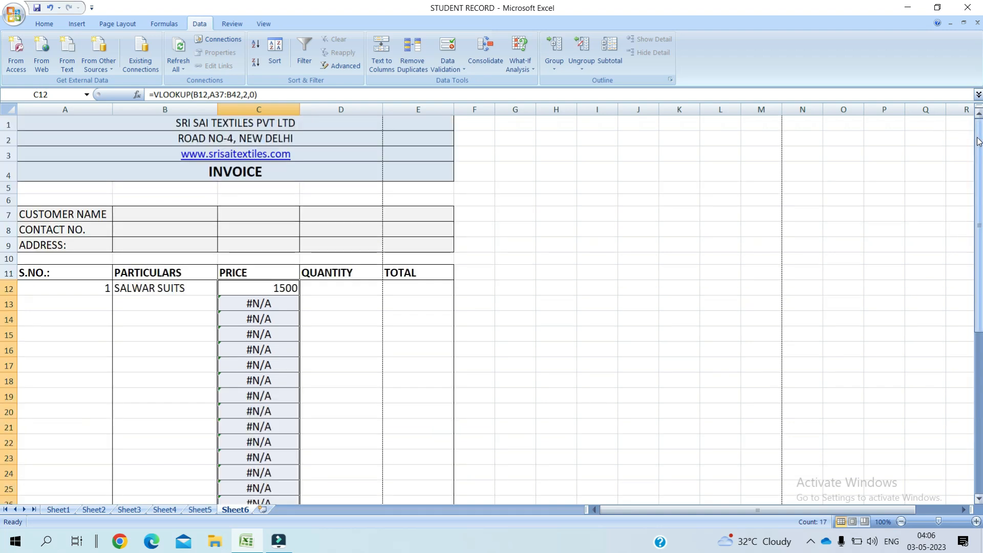
{"action": "left_click", "coordinate": [261, 293]}
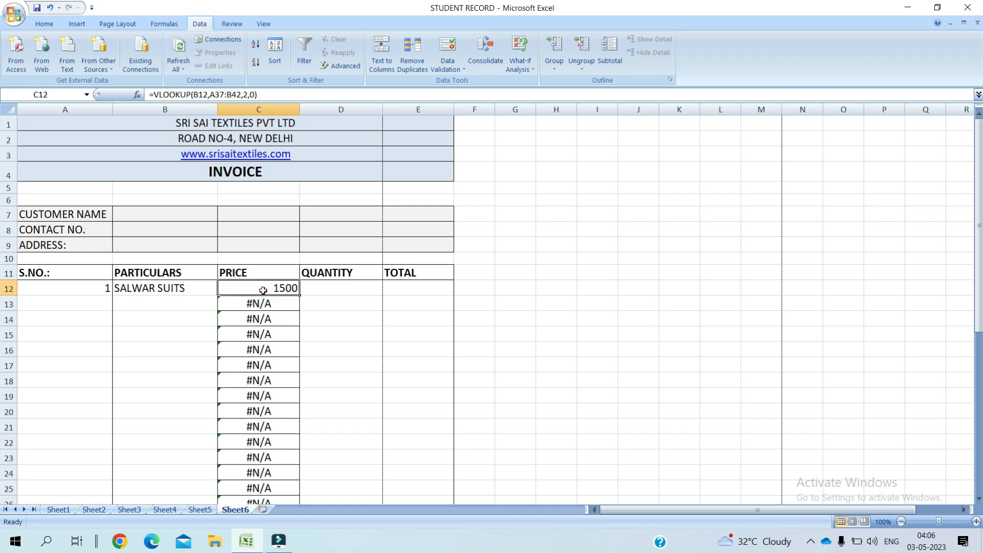
Step: Change C12 to =IFERROR(VLOOKUP(B12,A37:B42,2,0),"") and fill it down to C28
{"action": "double_click", "coordinate": [263, 291]}
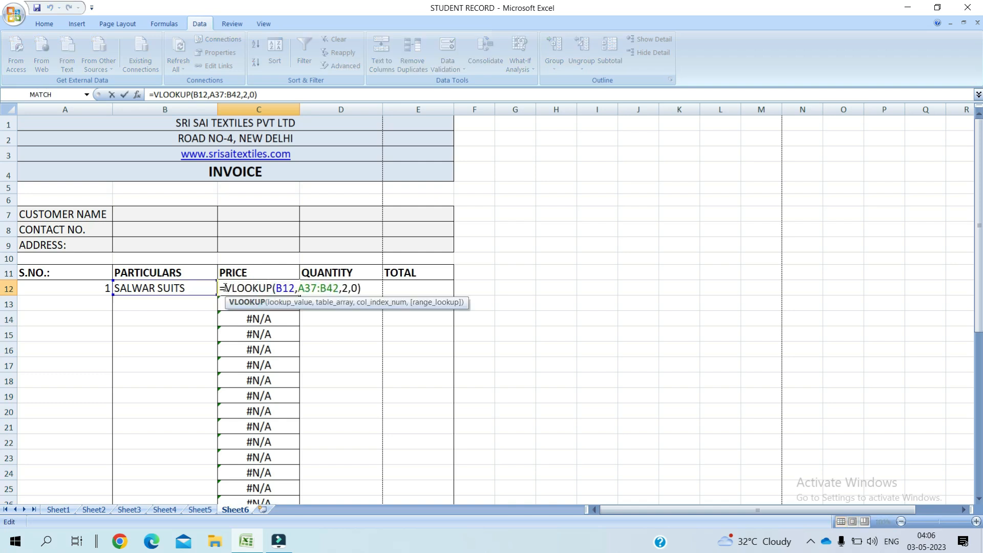
{"action": "left_click", "coordinate": [226, 288]}
{"action": "type", "text": "IF"}
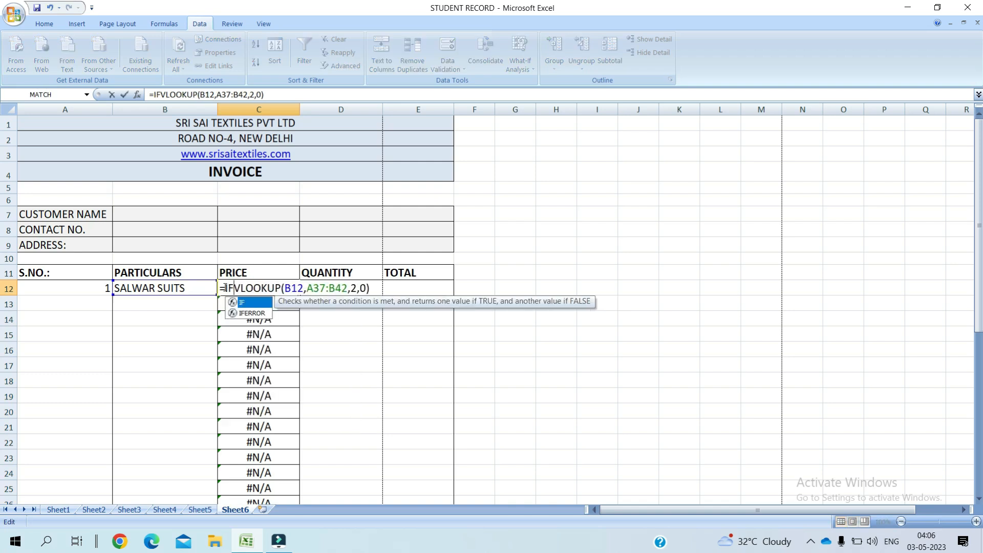
{"action": "double_click", "coordinate": [252, 314]}
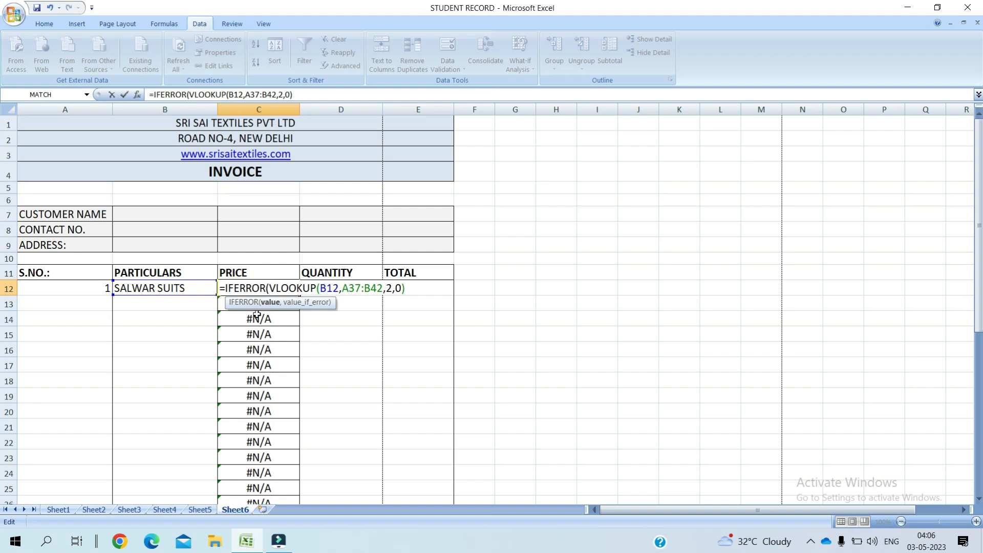
{"action": "left_click", "coordinate": [407, 288]}
{"action": "type", "text": ",\"\""}
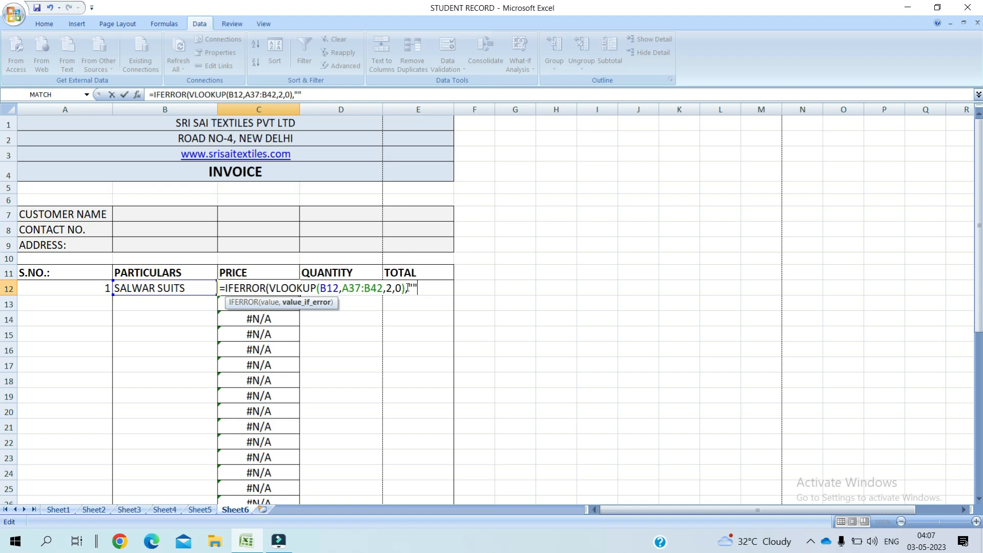
{"action": "type", "text": ")"}
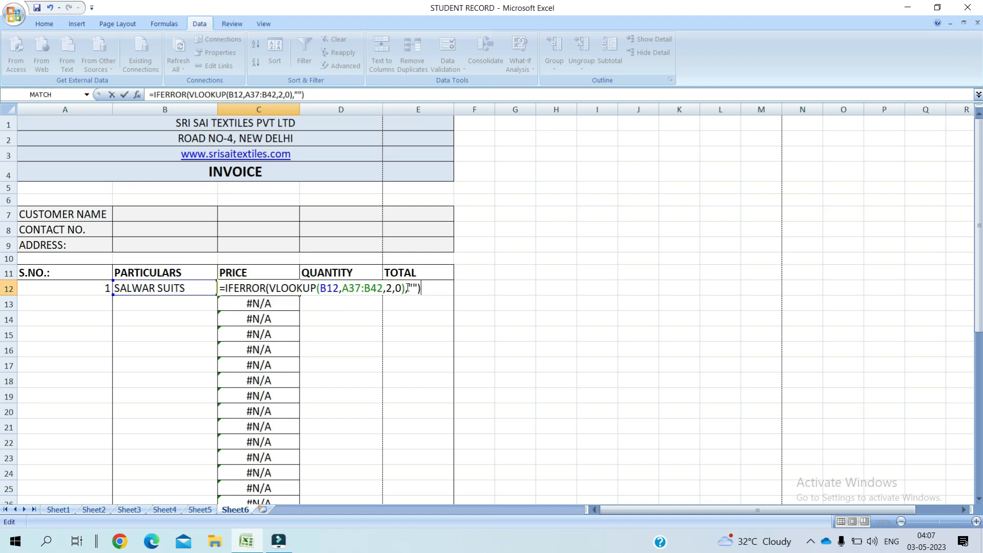
{"action": "key", "text": "Return"}
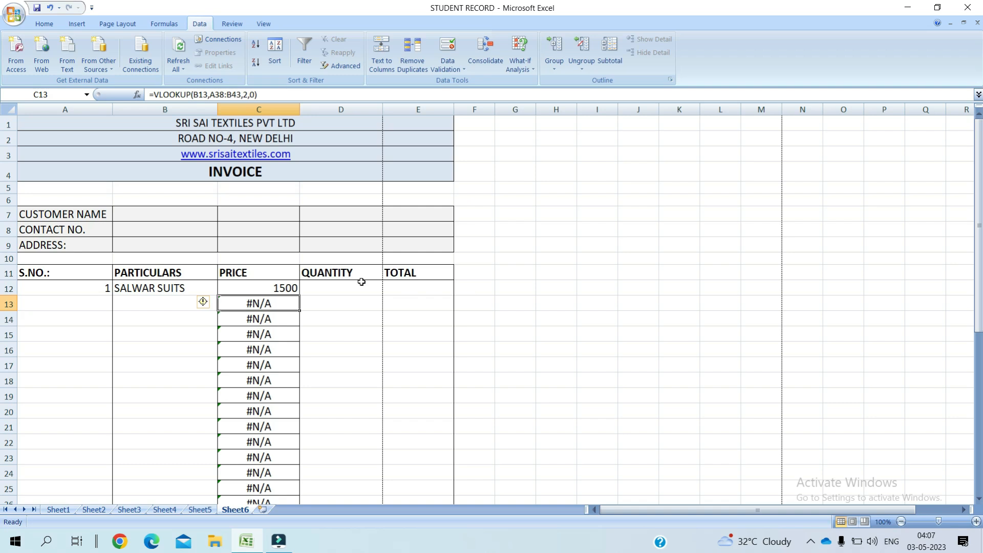
{"action": "left_click", "coordinate": [273, 290]}
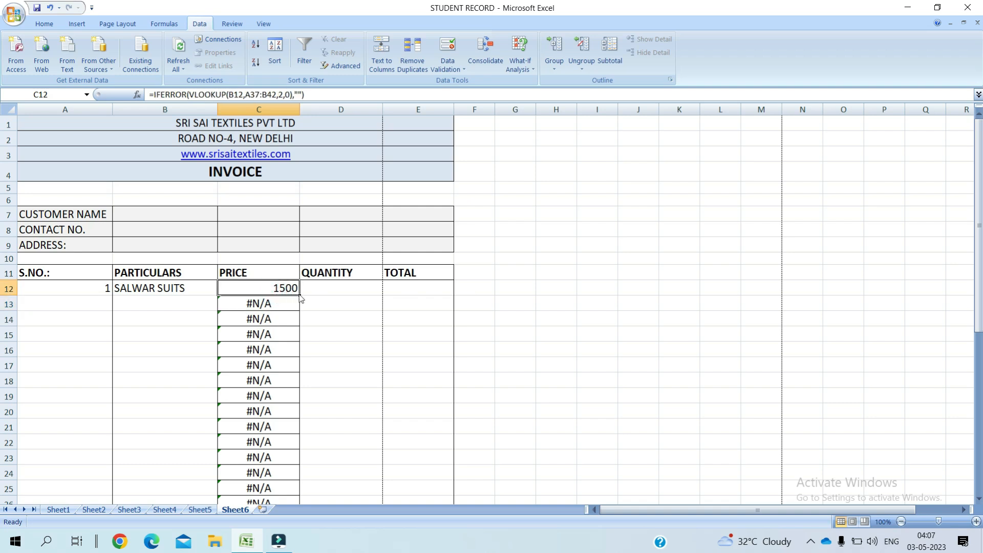
{"action": "left_click_drag", "start_coordinate": [299, 293], "coordinate": [284, 448]}
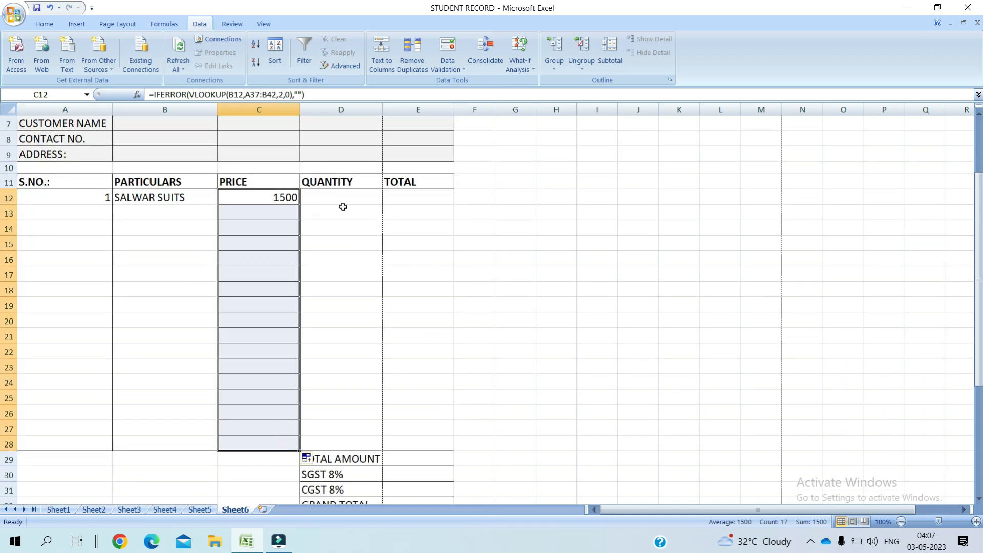
Step: Choose SHIRT for B13 and FROCKS for B14 from the item dropdowns, showing prices 900 and 700
{"action": "left_click", "coordinate": [194, 214]}
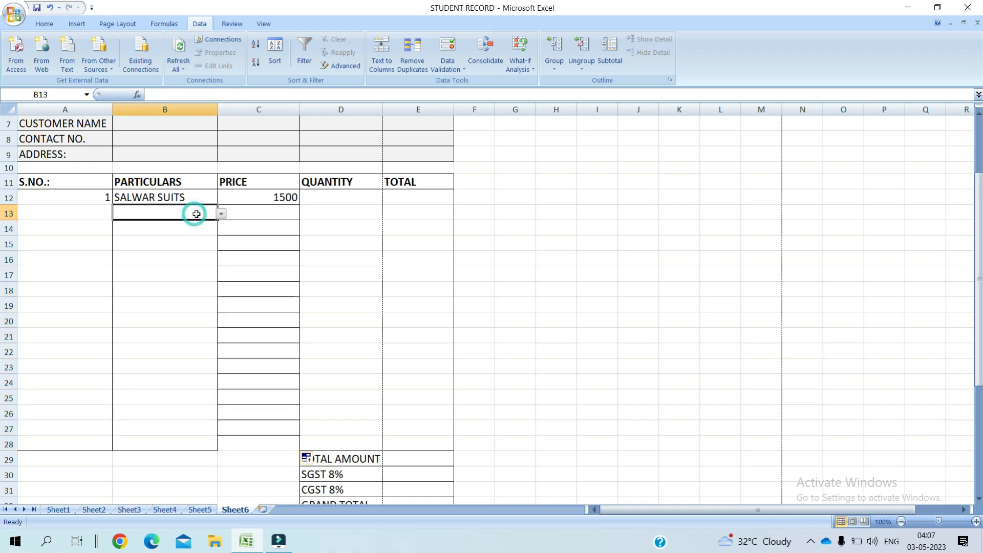
{"action": "left_click", "coordinate": [222, 214]}
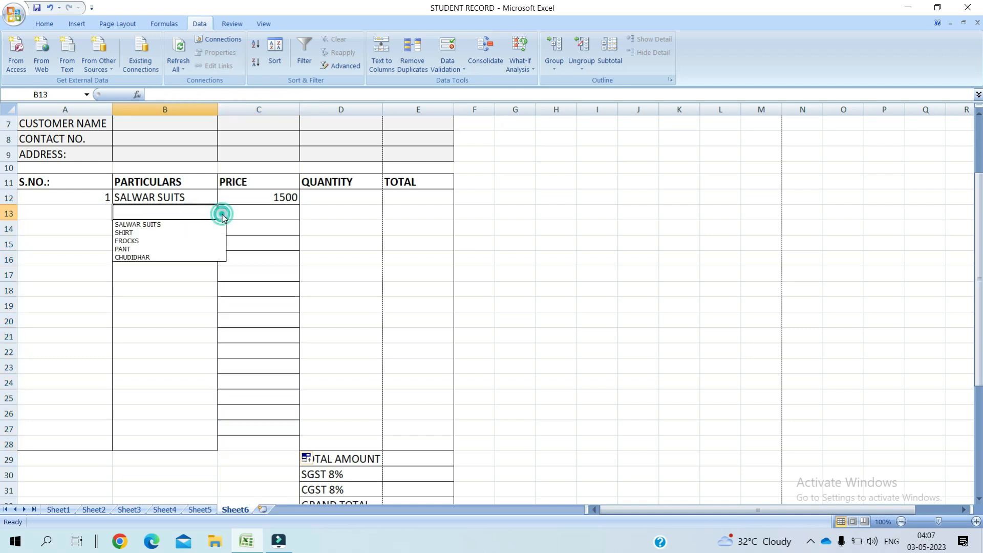
{"action": "left_click", "coordinate": [189, 233]}
{"action": "left_click", "coordinate": [189, 231]}
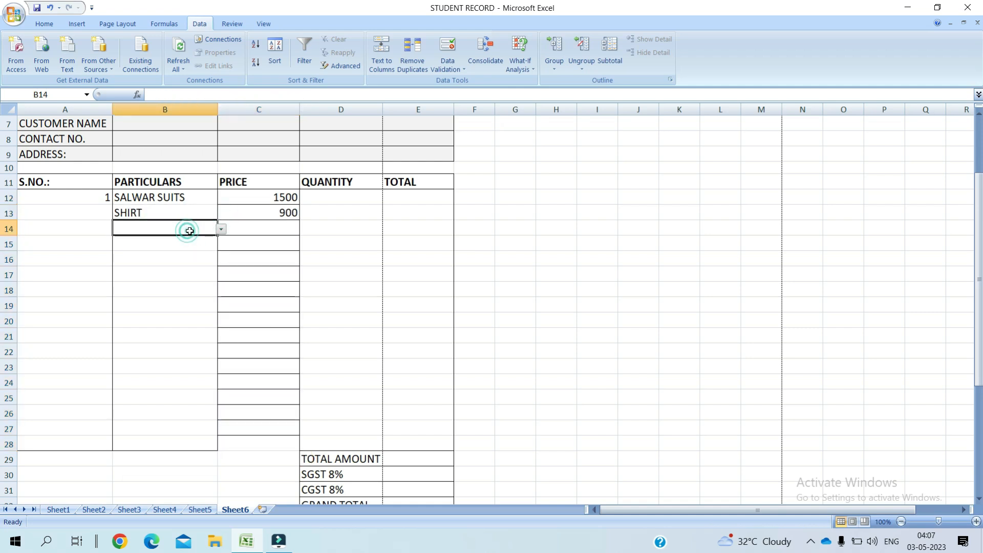
{"action": "left_click", "coordinate": [221, 229]}
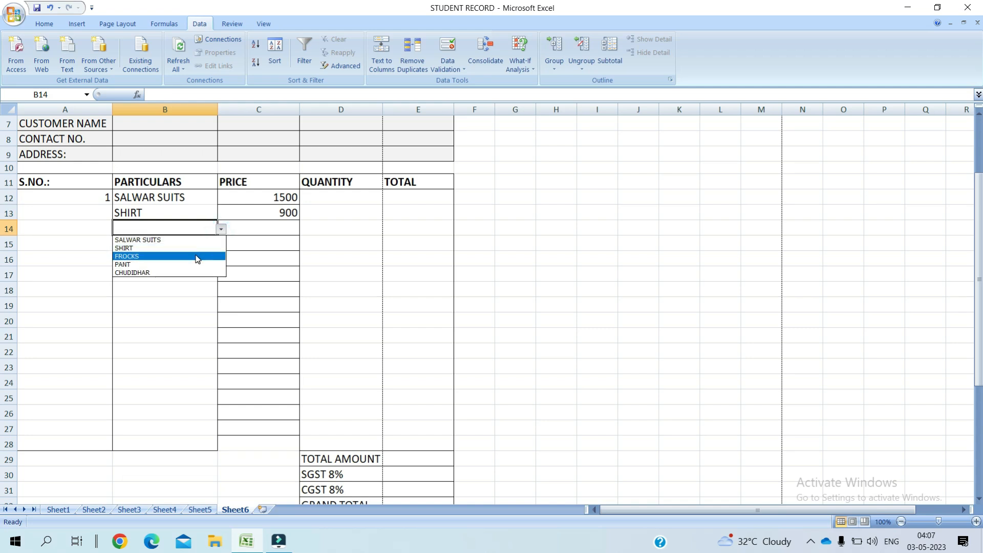
{"action": "left_click", "coordinate": [196, 257]}
{"action": "left_click", "coordinate": [199, 244]}
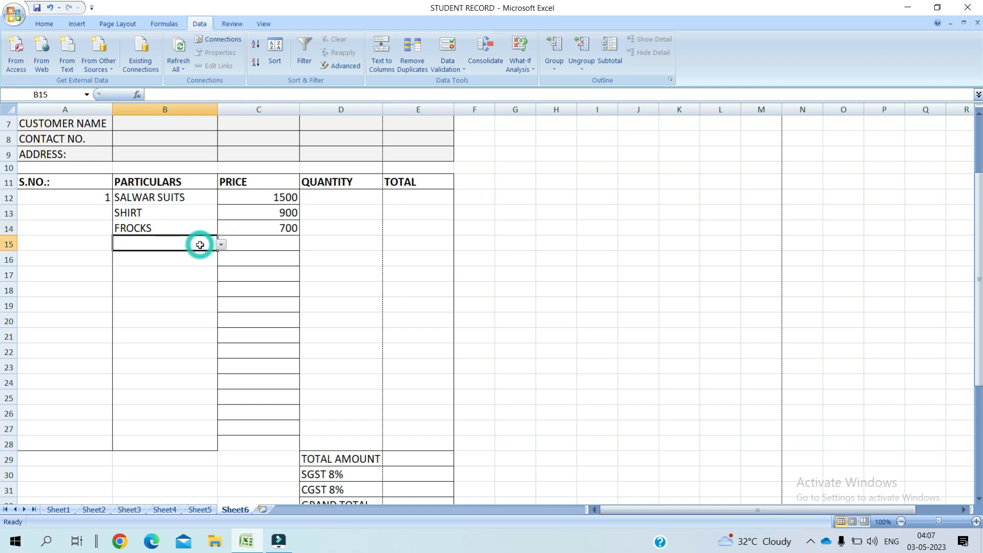
{"action": "left_click", "coordinate": [221, 245]}
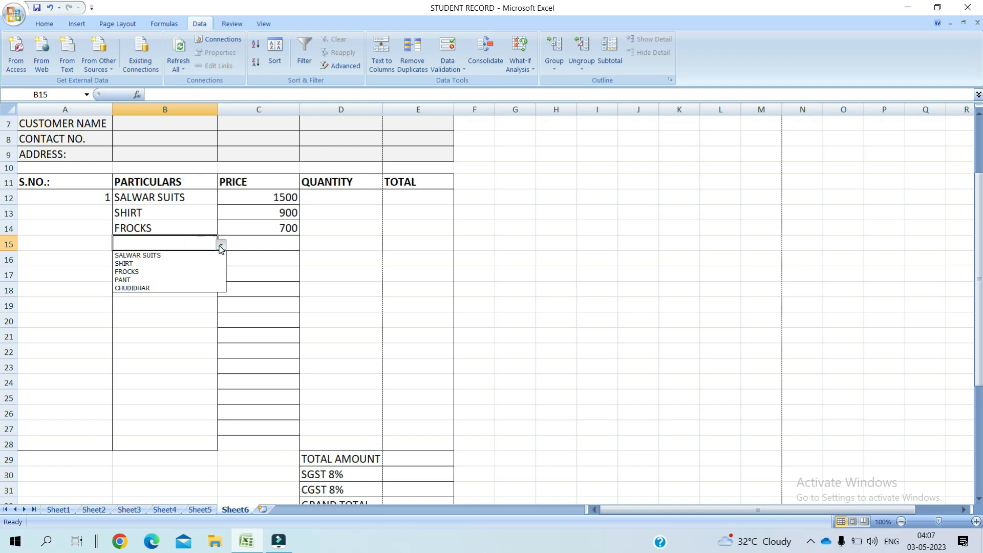
{"action": "left_click", "coordinate": [349, 194]}
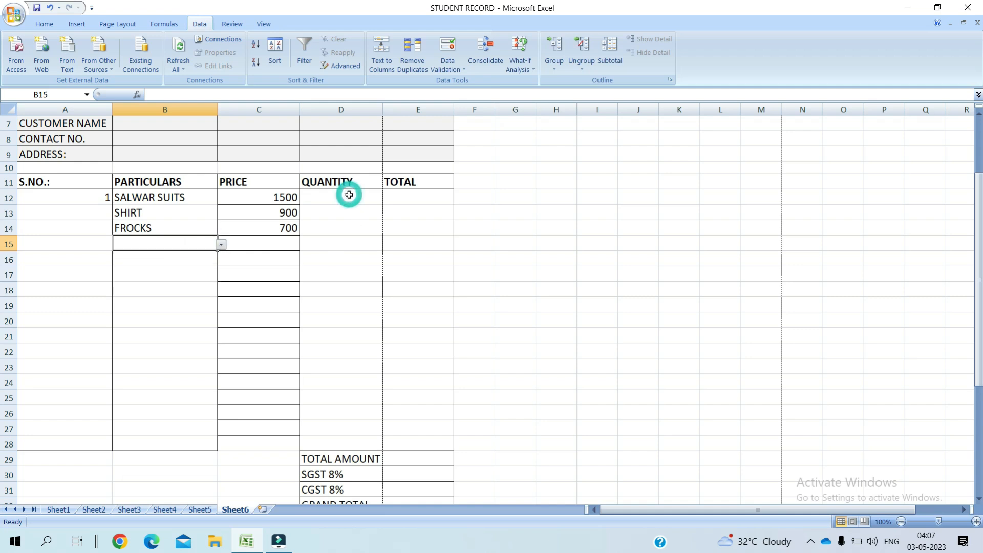
{"action": "left_click", "coordinate": [349, 195]}
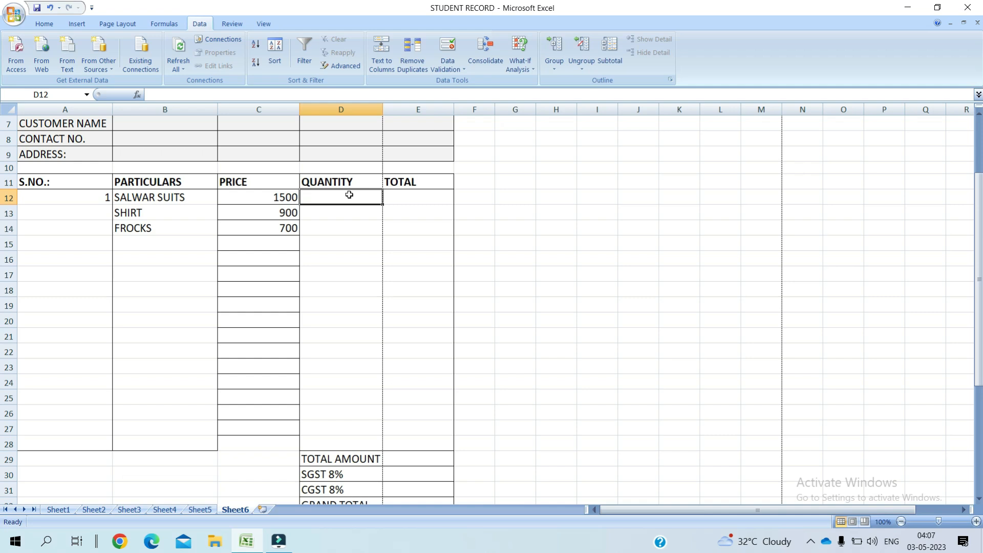
Step: Enter quantity 500 in D12 and the total =C12*D12 in E12, filled down the TOTAL column
{"action": "type", "text": "500"}
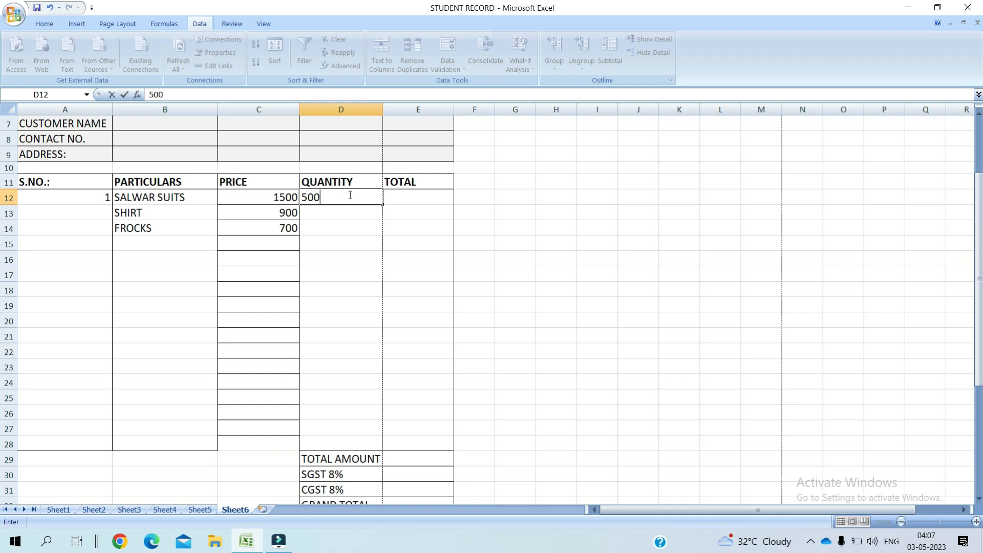
{"action": "key", "text": "Tab"}
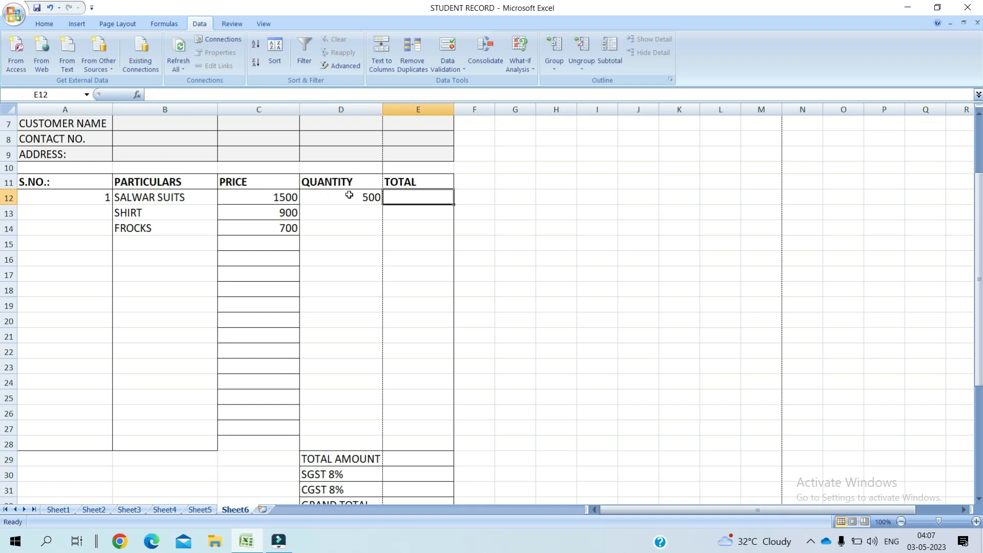
{"action": "type", "text": "="}
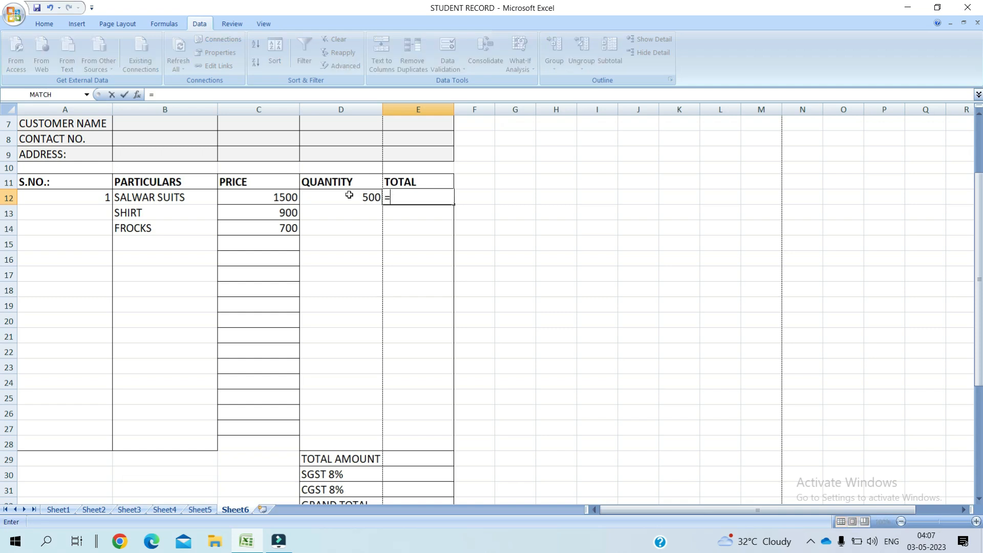
{"action": "left_click", "coordinate": [274, 197]}
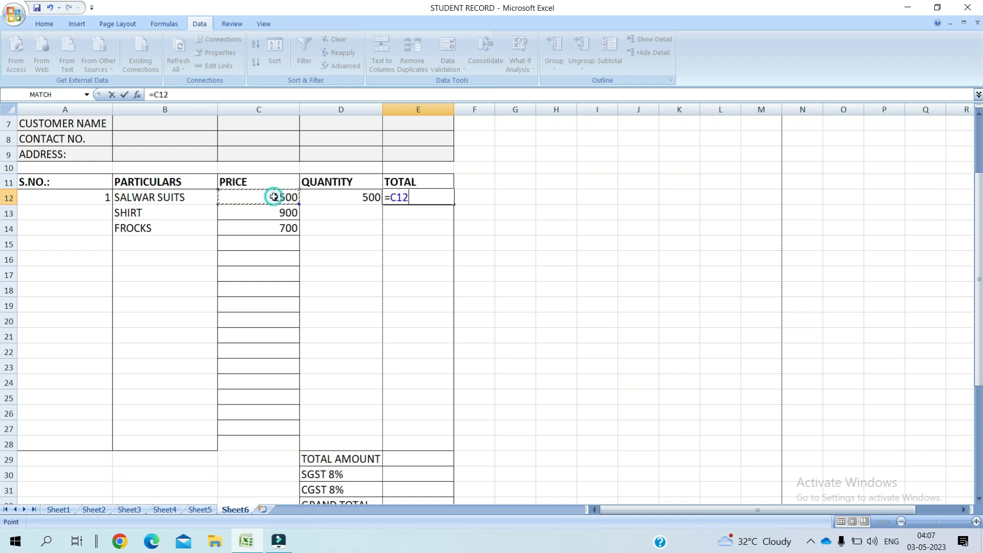
{"action": "left_click", "coordinate": [341, 200]}
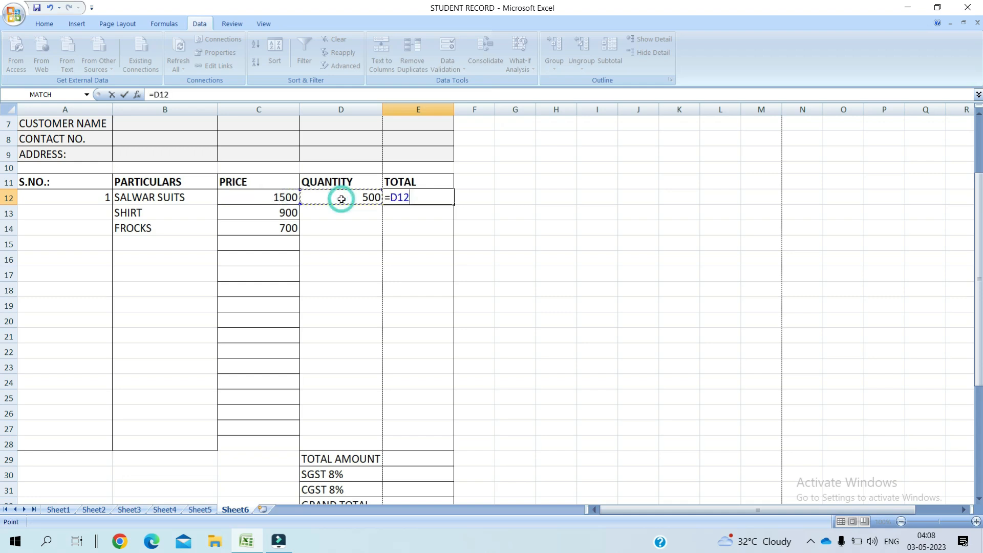
{"action": "left_click", "coordinate": [276, 199]}
{"action": "type", "text": "*"}
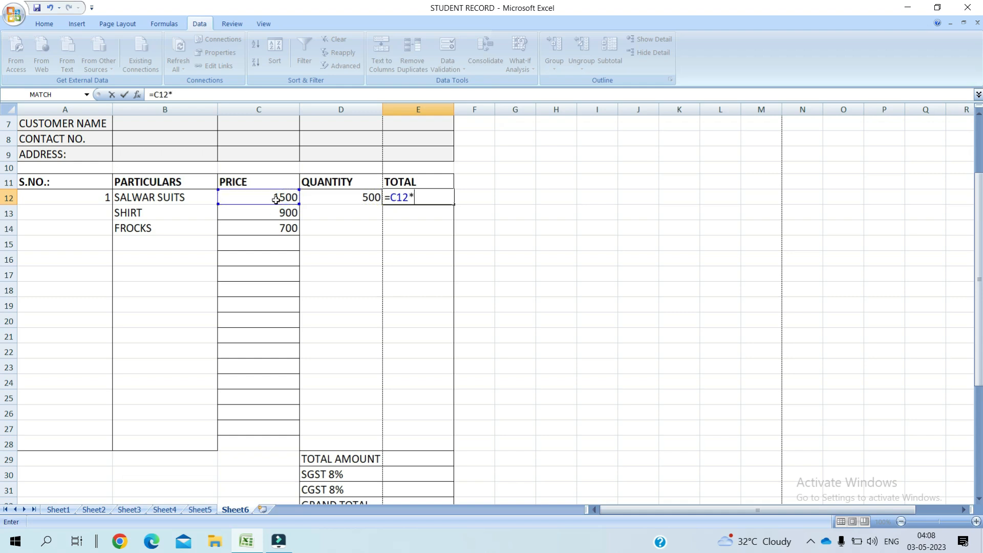
{"action": "left_click", "coordinate": [324, 202]}
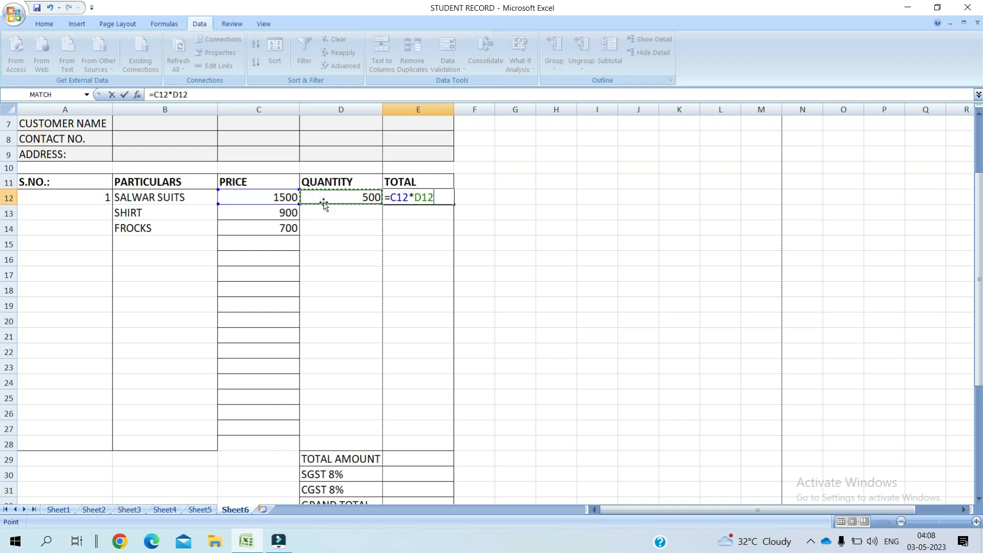
{"action": "key", "text": "Return"}
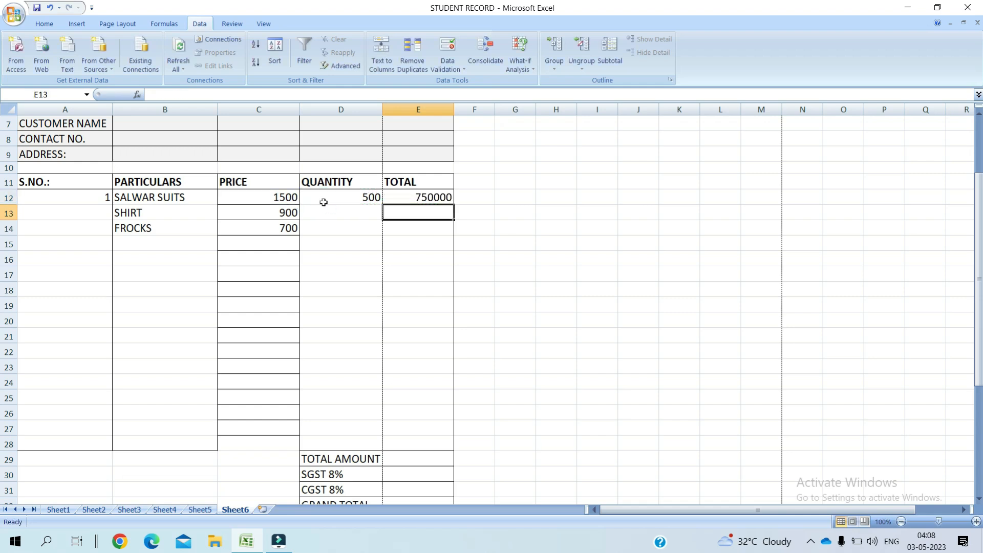
{"action": "left_click", "coordinate": [421, 200]}
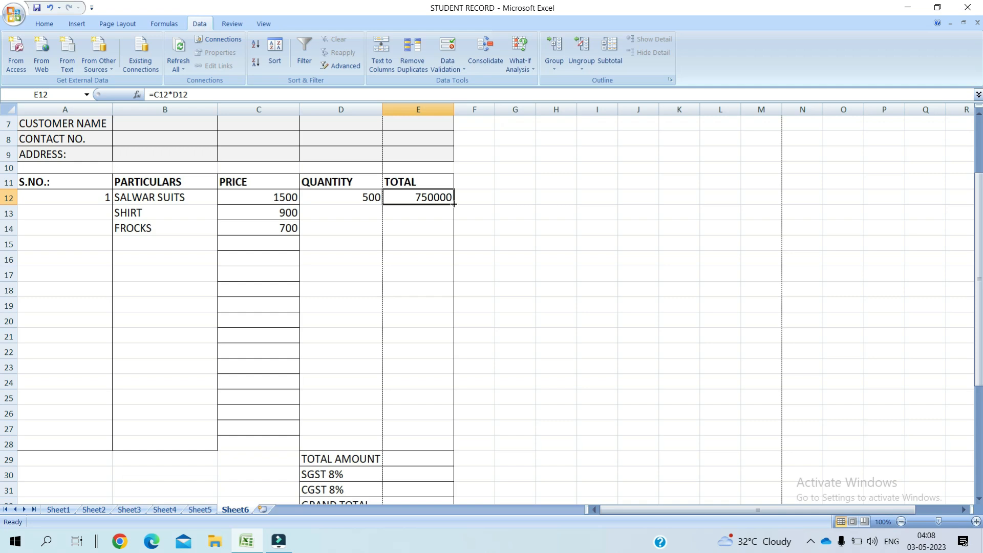
{"action": "left_click_drag", "start_coordinate": [454, 204], "coordinate": [469, 447]}
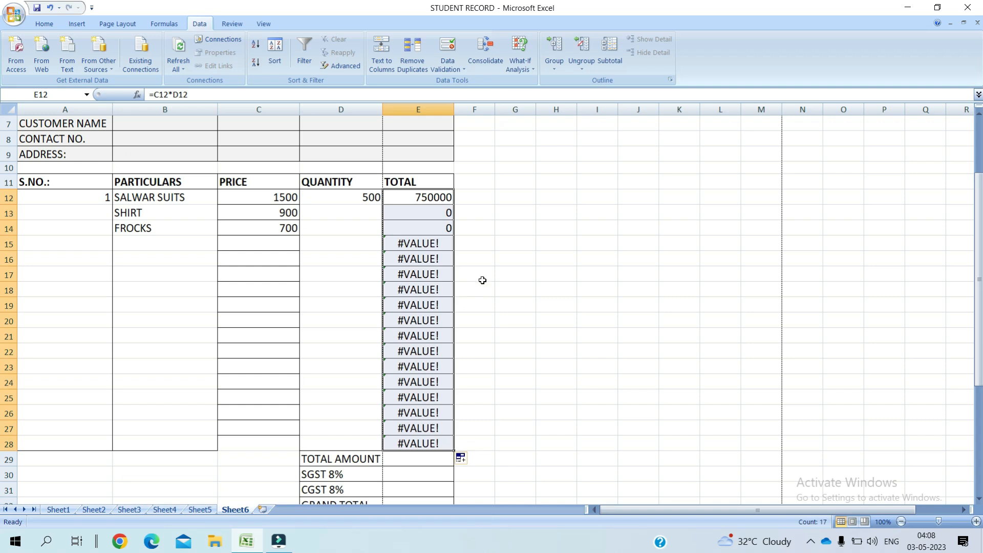
Step: Change E12 to =IFERROR(C12*D12,"") and fill it down to E28
{"action": "double_click", "coordinate": [417, 199]}
{"action": "left_click", "coordinate": [389, 194]}
{"action": "type", "text": "I"}
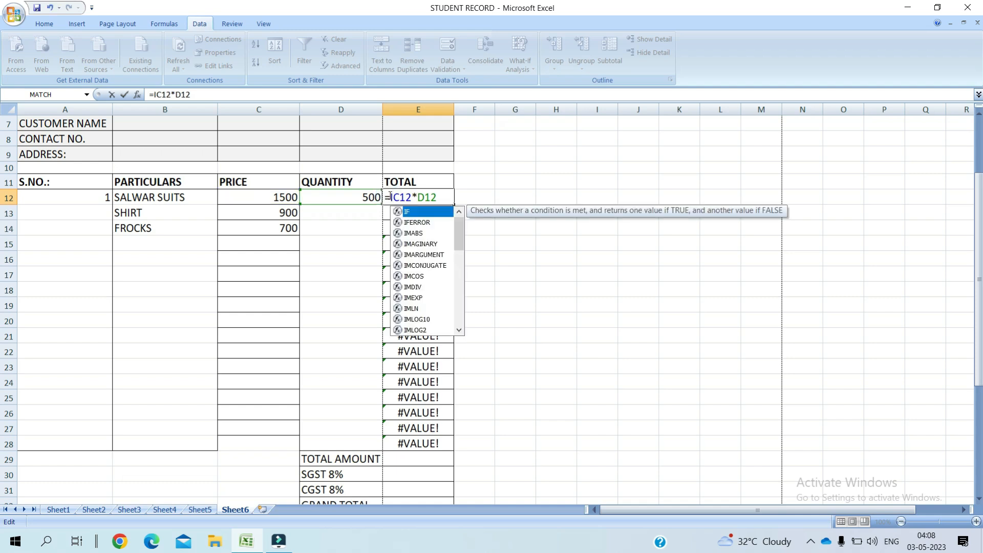
{"action": "type", "text": "F"}
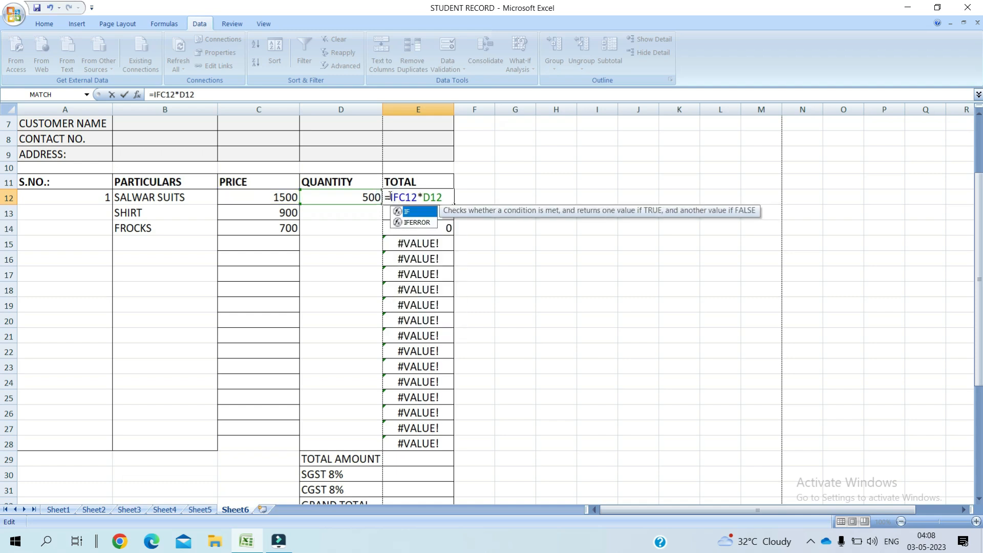
{"action": "double_click", "coordinate": [431, 223]}
{"action": "left_click", "coordinate": [481, 197]}
{"action": "type", "text": ")"}
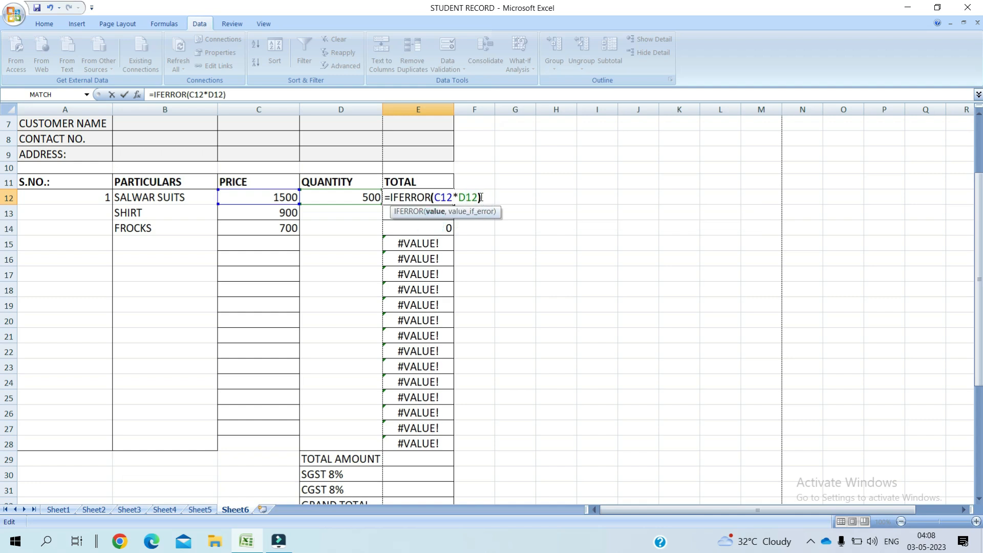
{"action": "type", "text": ","}
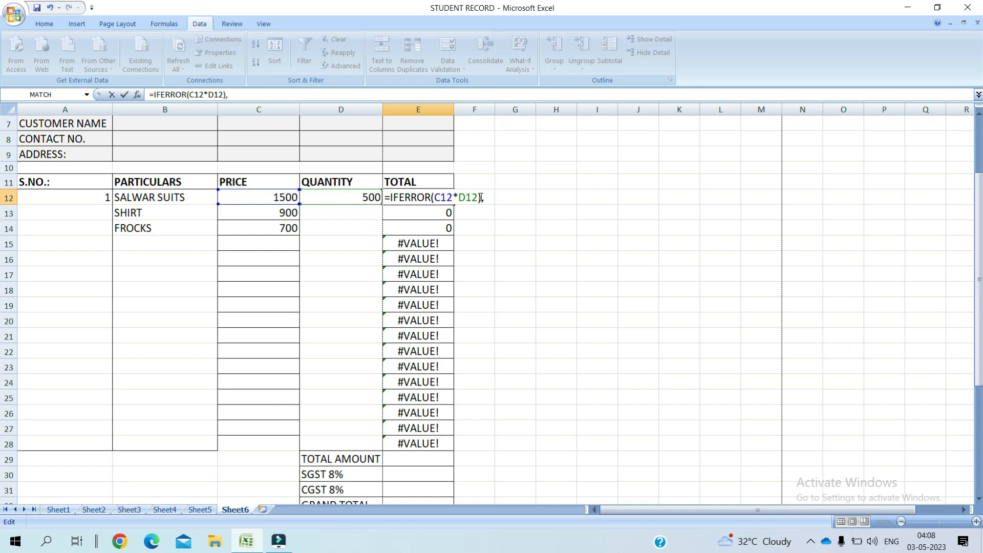
{"action": "key", "text": "BackSpace"}
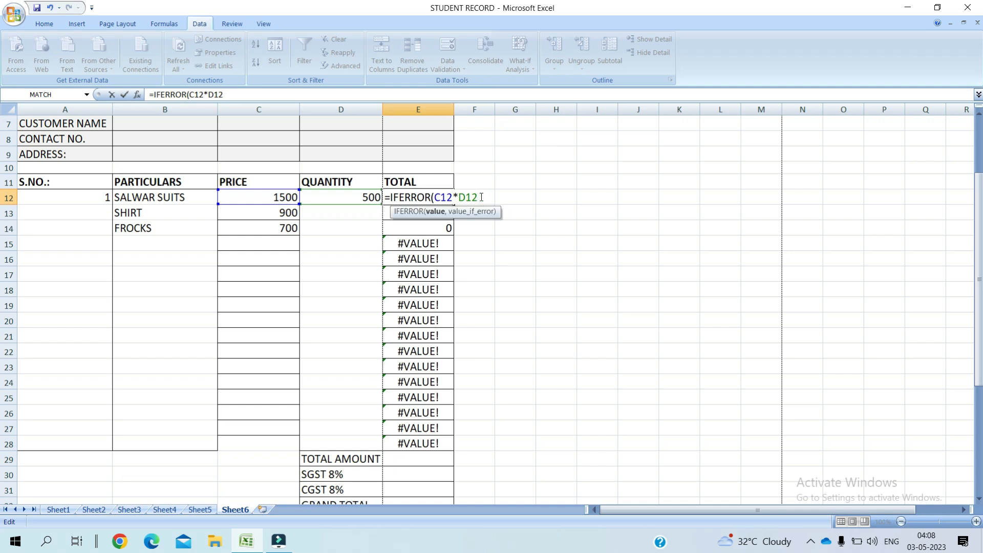
{"action": "type", "text": ",\"\")"}
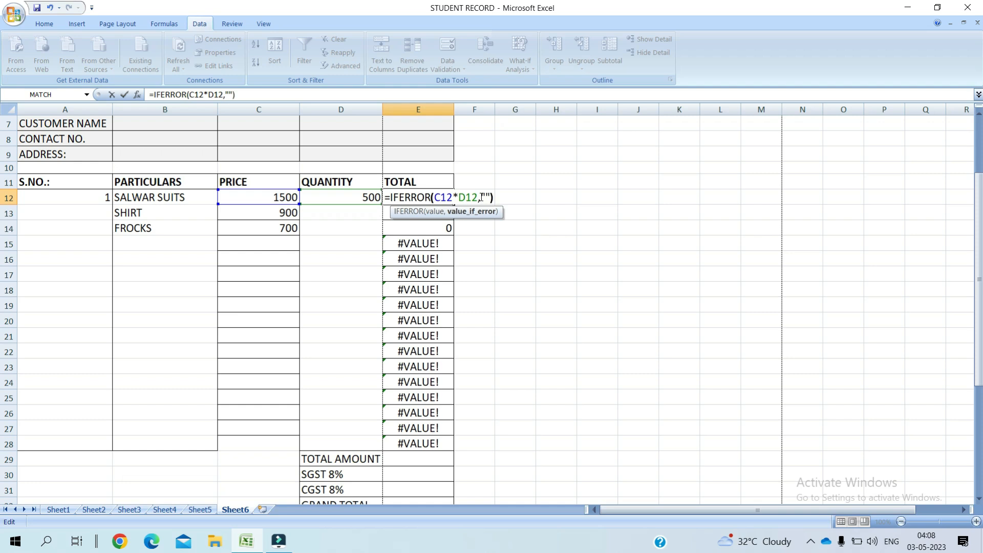
{"action": "key", "text": "Return"}
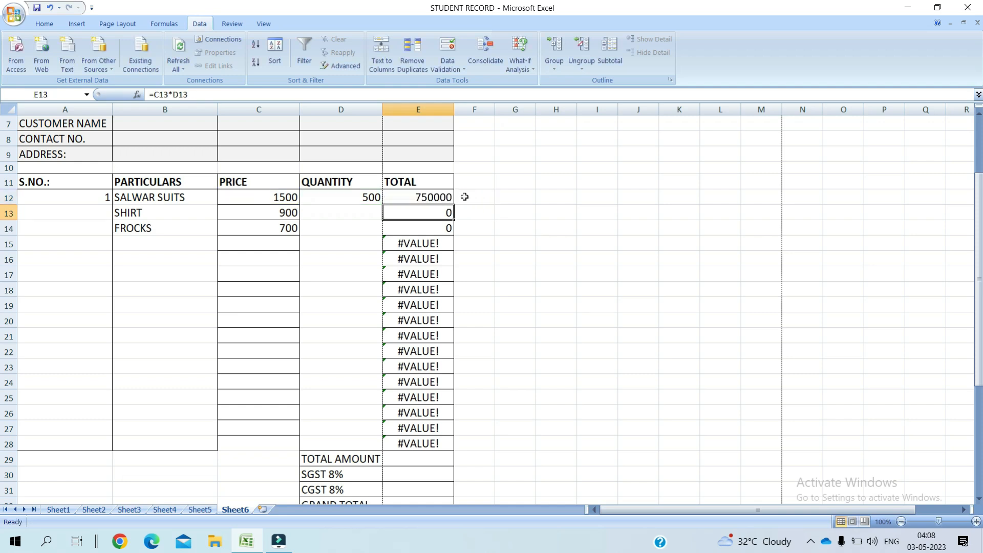
{"action": "left_click", "coordinate": [440, 197]}
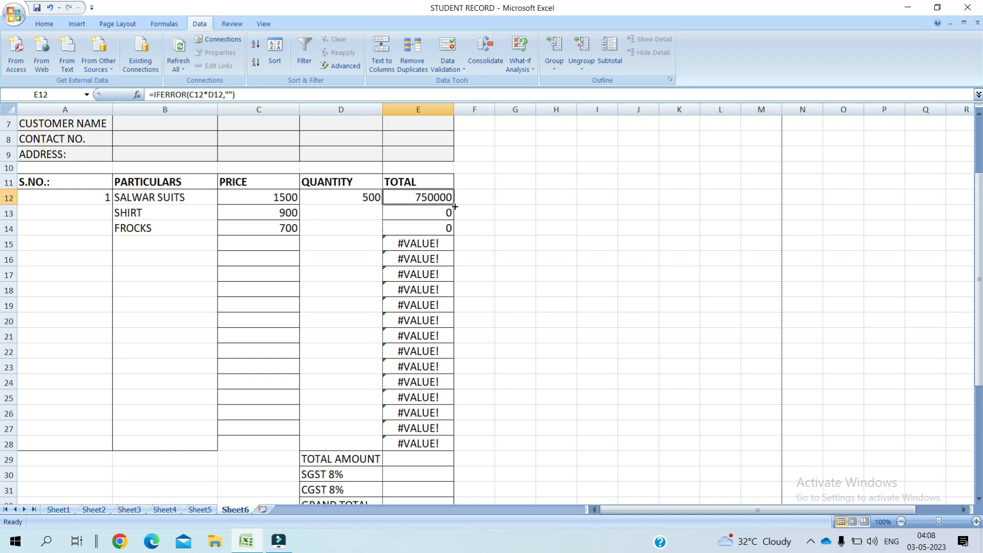
{"action": "left_click_drag", "start_coordinate": [453, 205], "coordinate": [456, 451]}
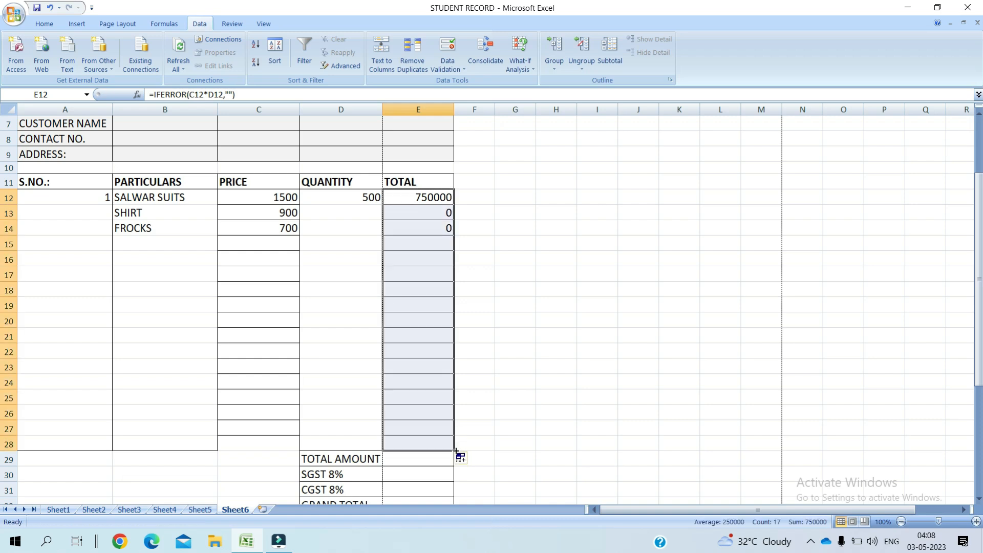
{"action": "left_click", "coordinate": [343, 216]}
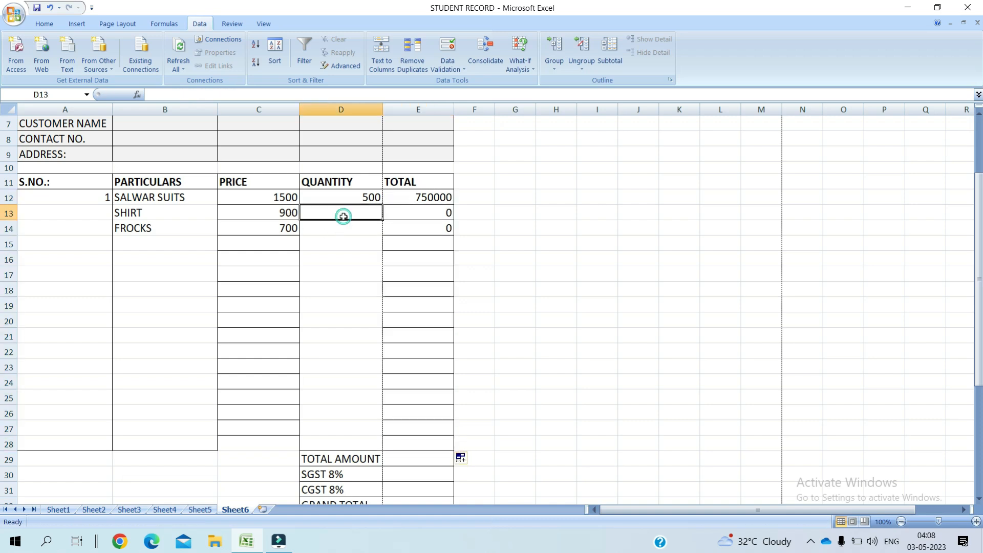
Step: Enter quantities 400 for SHIRT and 200 for FROCKS
{"action": "type", "text": "400"}
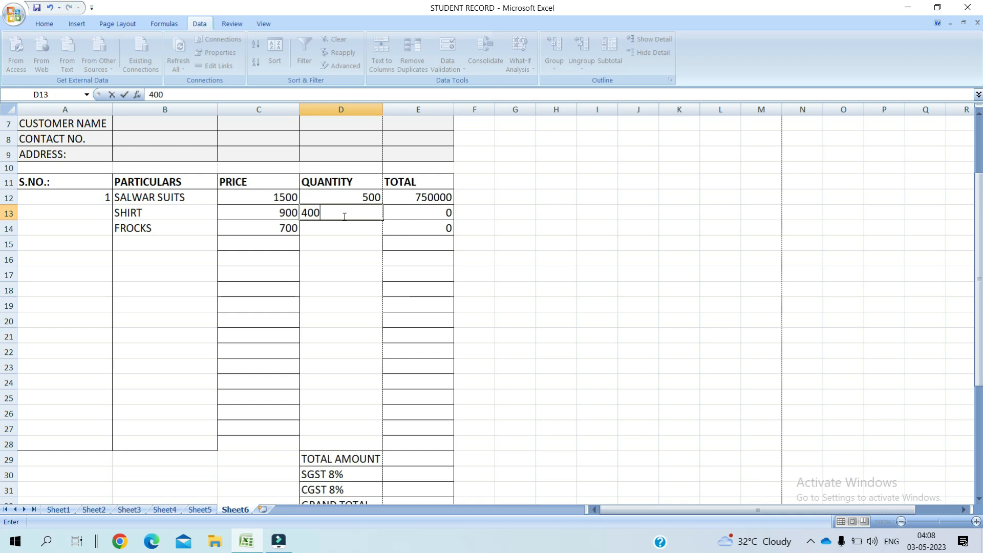
{"action": "key", "text": "Return"}
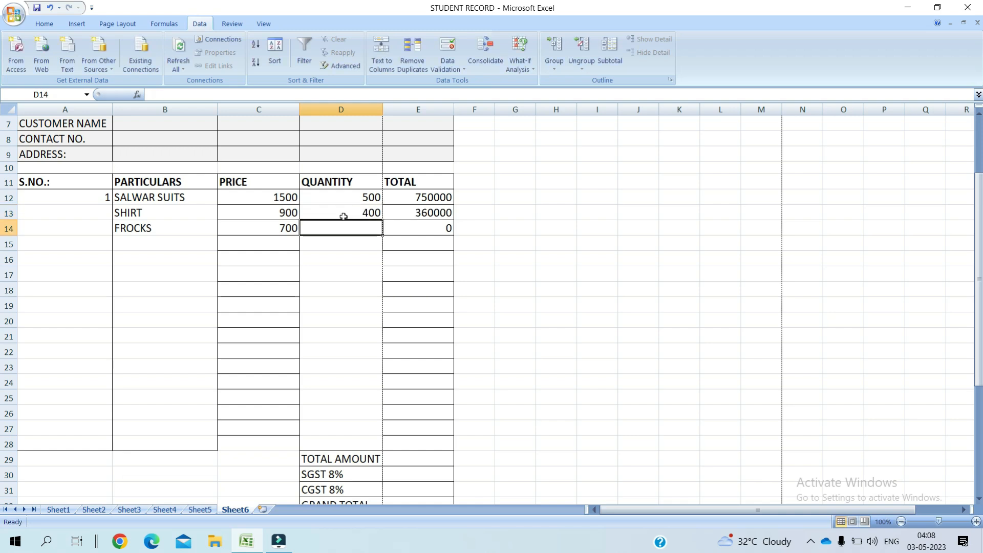
{"action": "type", "text": "200"}
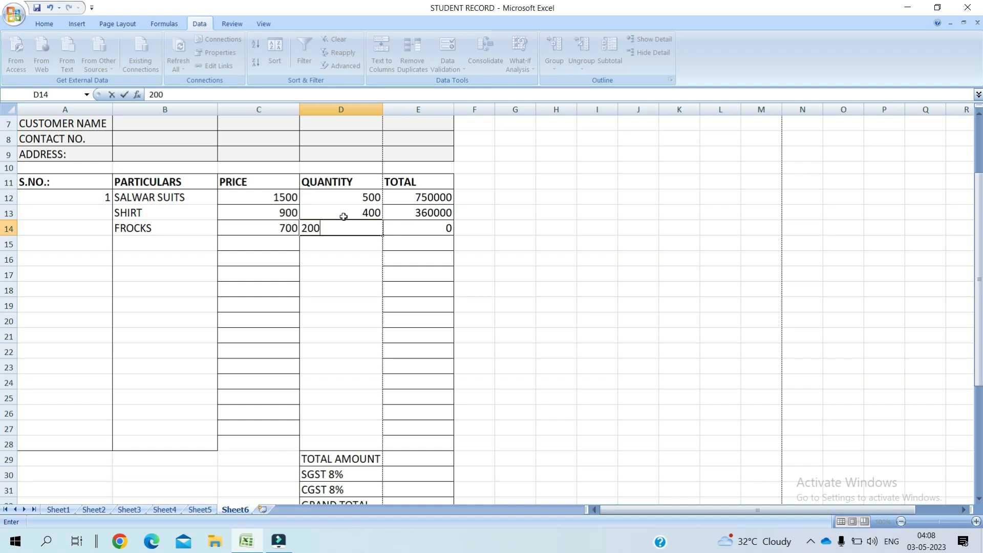
{"action": "key", "text": "Return"}
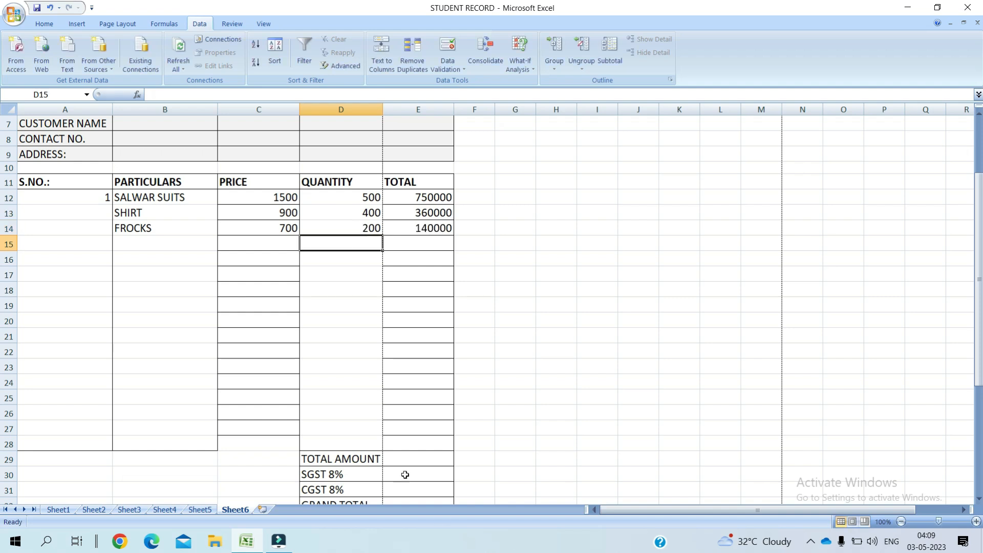
Step: Enter =SUM(E12:E14) in E29 so TOTAL AMOUNT shows 1250000
{"action": "left_click", "coordinate": [417, 462]}
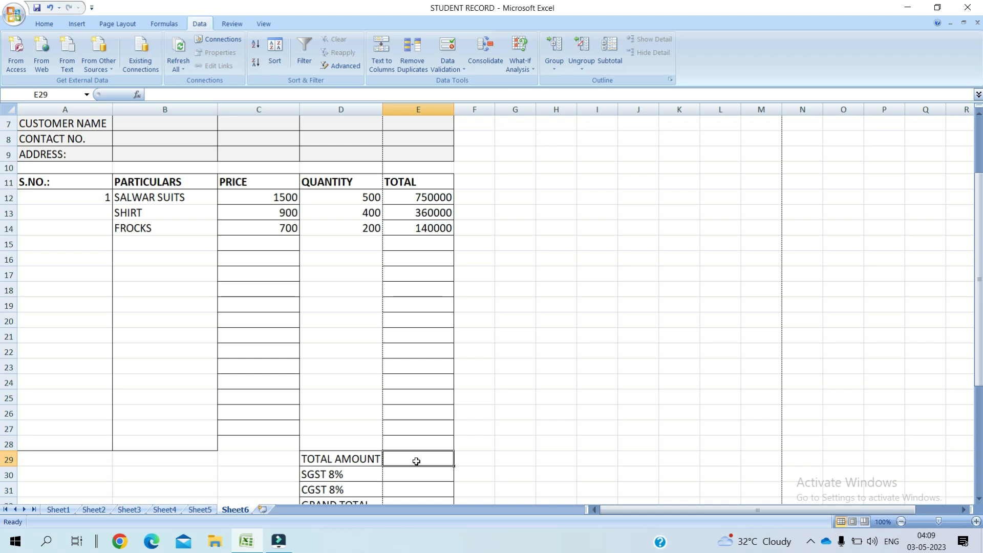
{"action": "type", "text": "="}
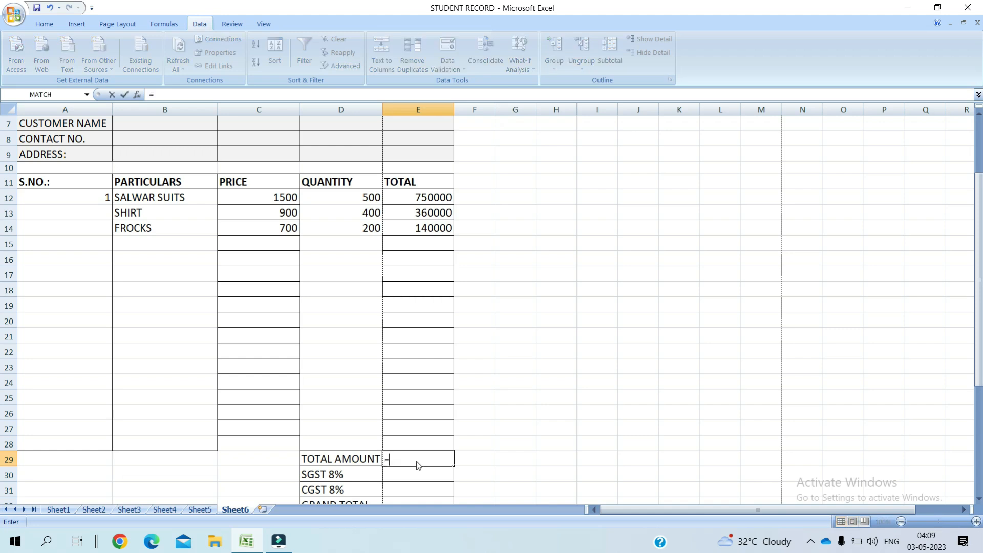
{"action": "type", "text": "SUM("}
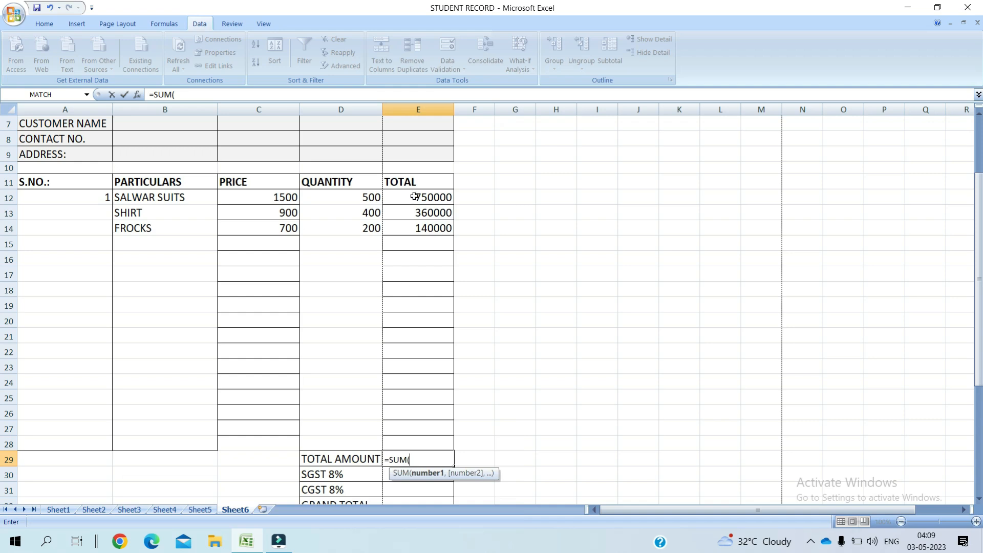
{"action": "left_click_drag", "start_coordinate": [414, 197], "coordinate": [419, 225]}
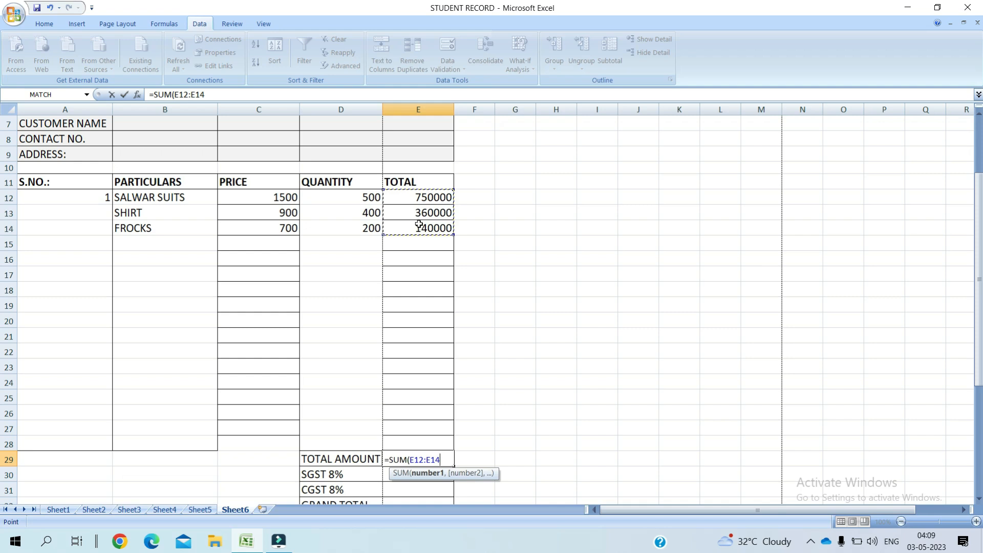
{"action": "type", "text": ")"}
{"action": "key", "text": "Return"}
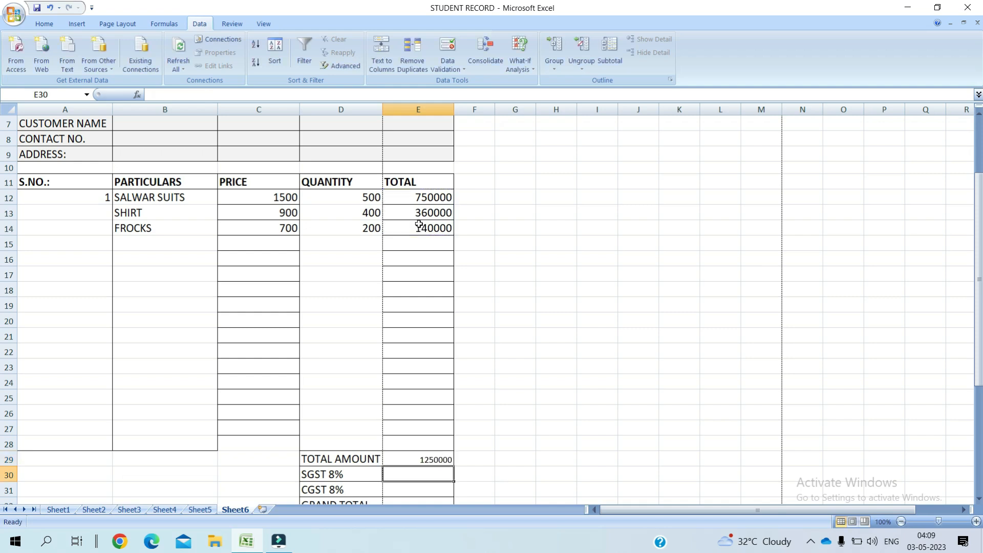
Step: Enter =E29*8% in both the SGST 8% and CGST 8% cells, each giving 100000
{"action": "type", "text": "="}
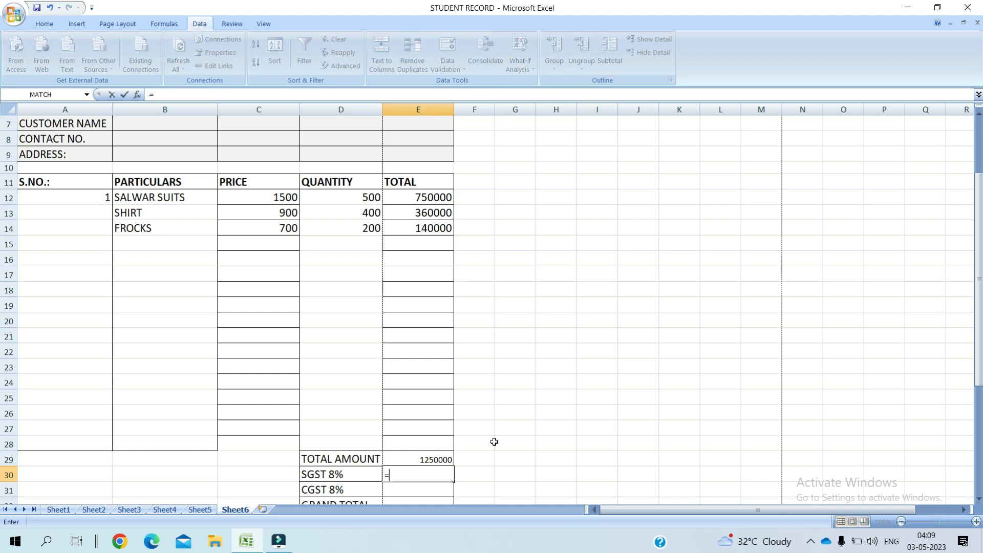
{"action": "left_click", "coordinate": [433, 461]}
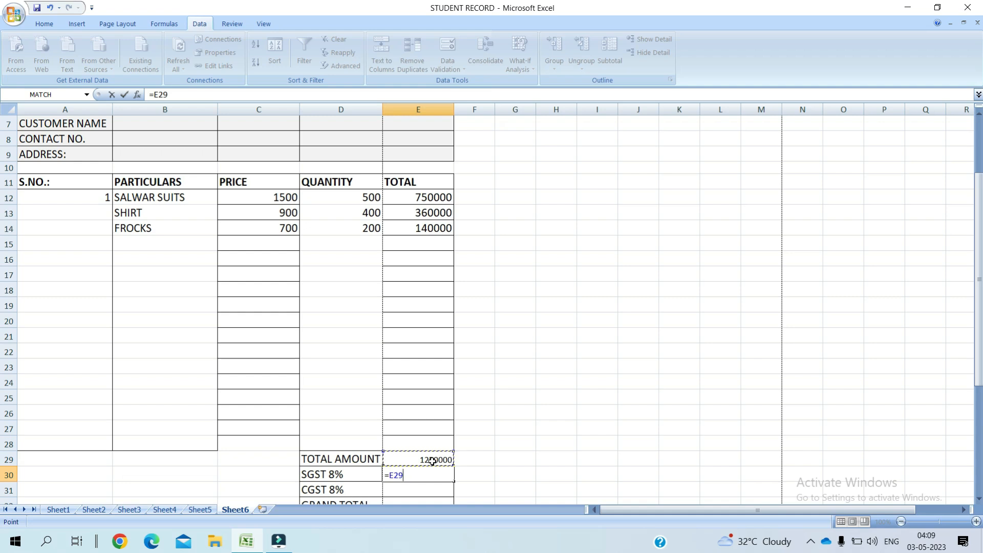
{"action": "type", "text": "*8%"}
{"action": "key", "text": "Return"}
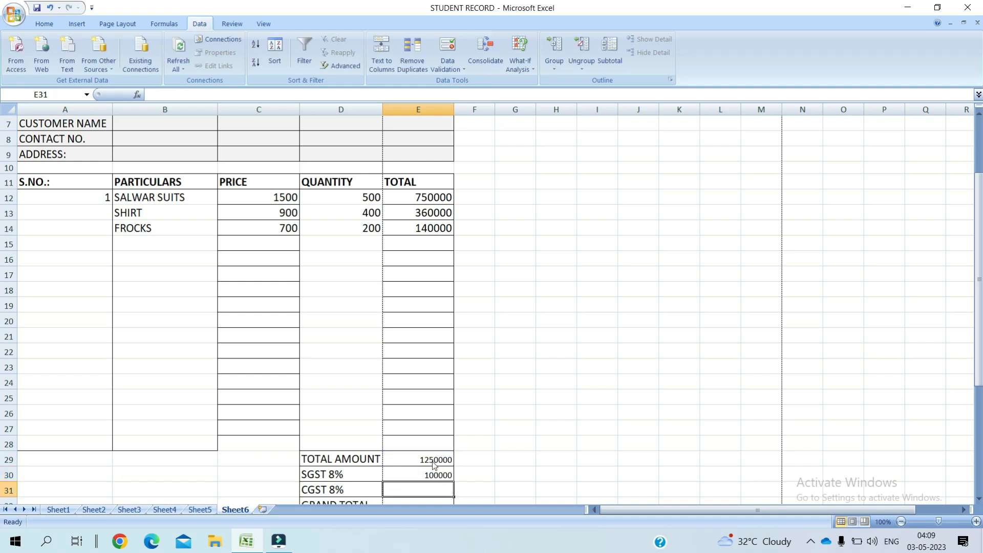
{"action": "type", "text": "="}
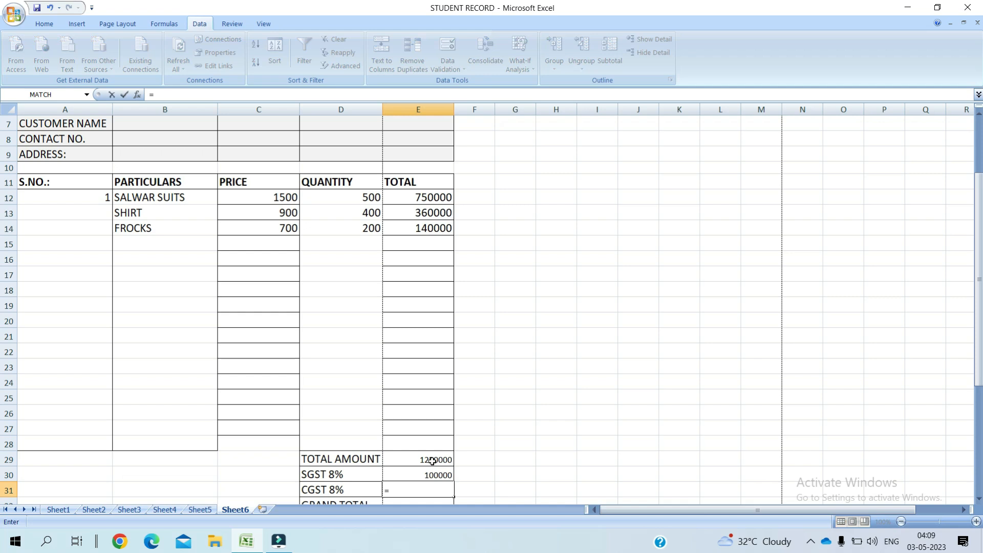
{"action": "left_click", "coordinate": [433, 461]}
{"action": "type", "text": "*8%"}
{"action": "key", "text": "Return"}
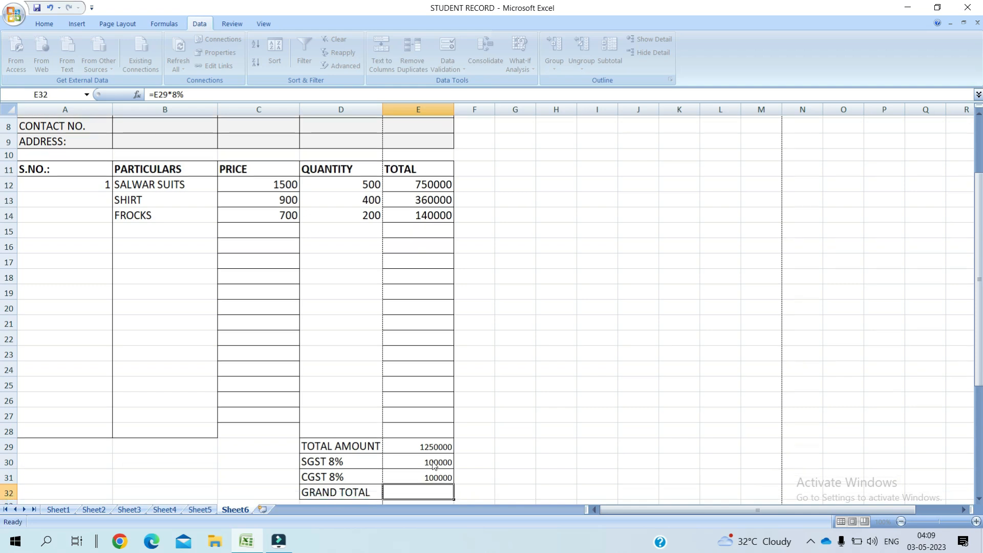
Step: Enter =SUM(E29:E31) in E32 so GRAND TOTAL shows 1450000
{"action": "type", "text": "="}
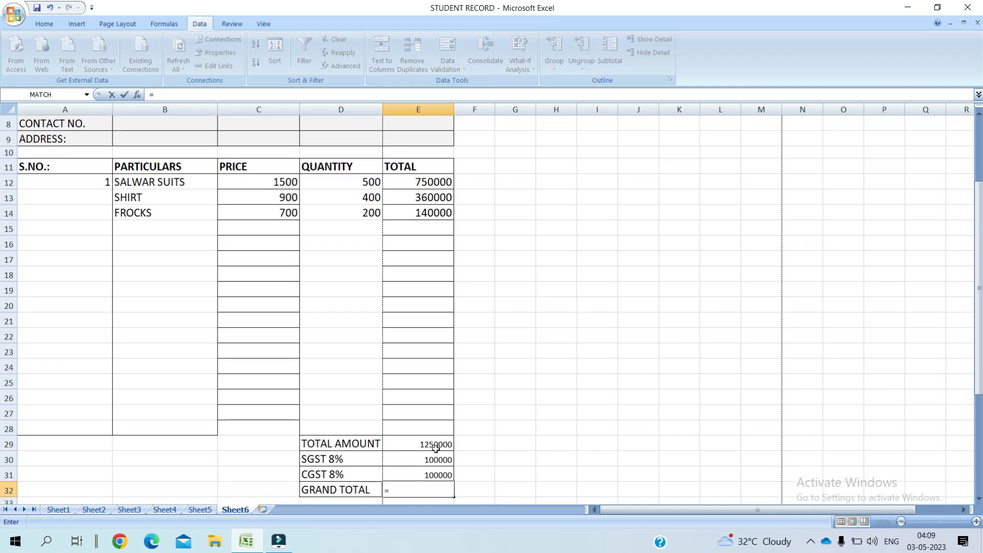
{"action": "type", "text": "SUM"}
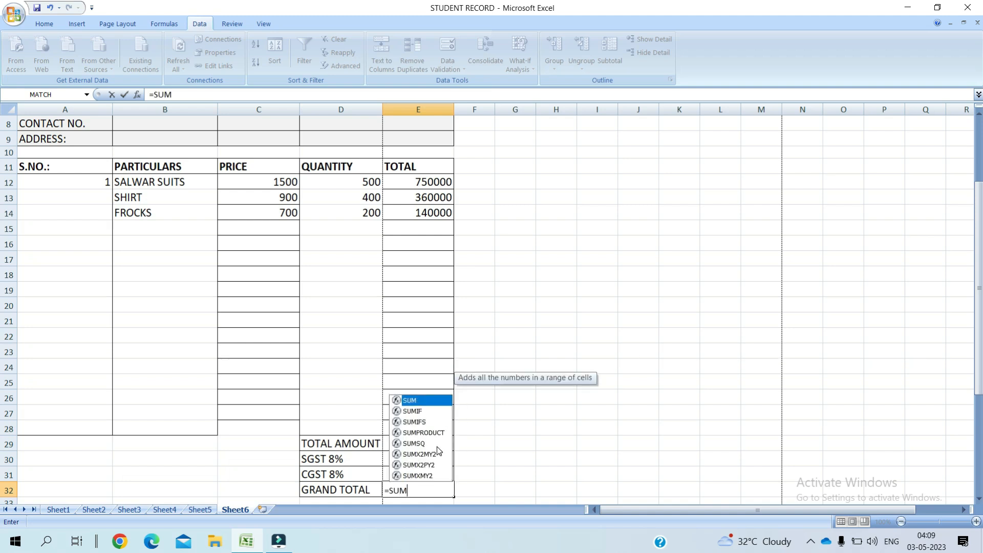
{"action": "type", "text": "("}
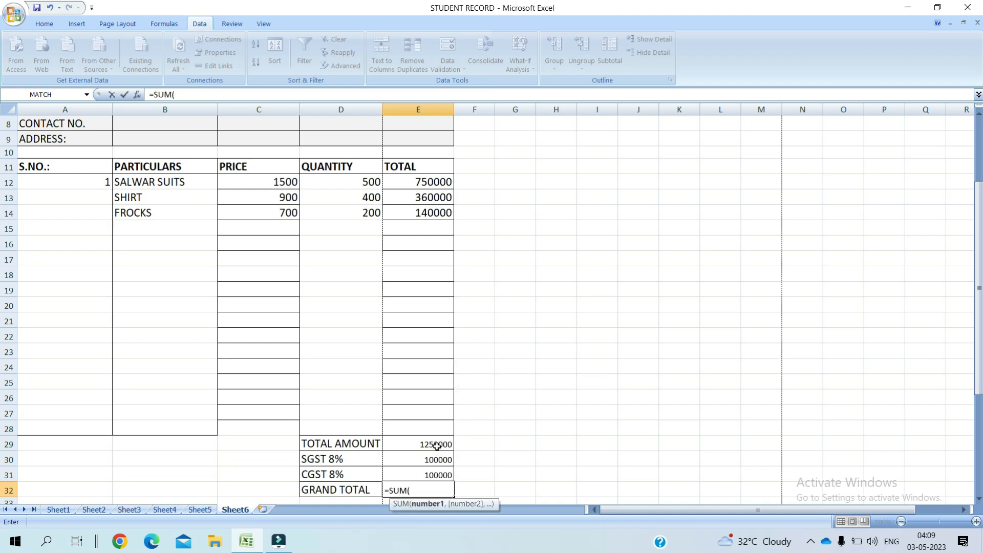
{"action": "left_click_drag", "start_coordinate": [437, 444], "coordinate": [438, 475]}
{"action": "type", "text": ")"}
{"action": "key", "text": "Return"}
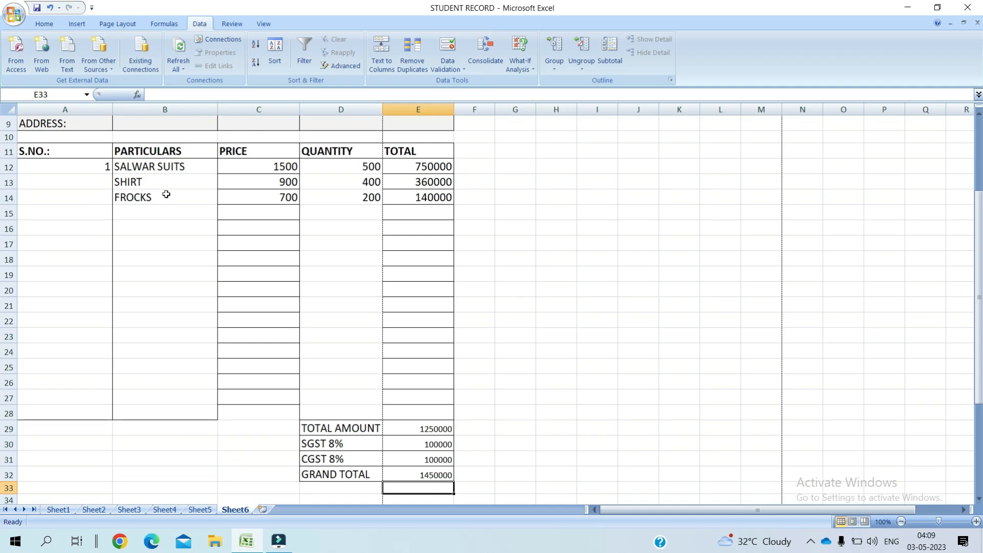
Step: Change the first item in row 12 to CHUDIDHAR using its dropdown list
{"action": "left_click", "coordinate": [185, 170]}
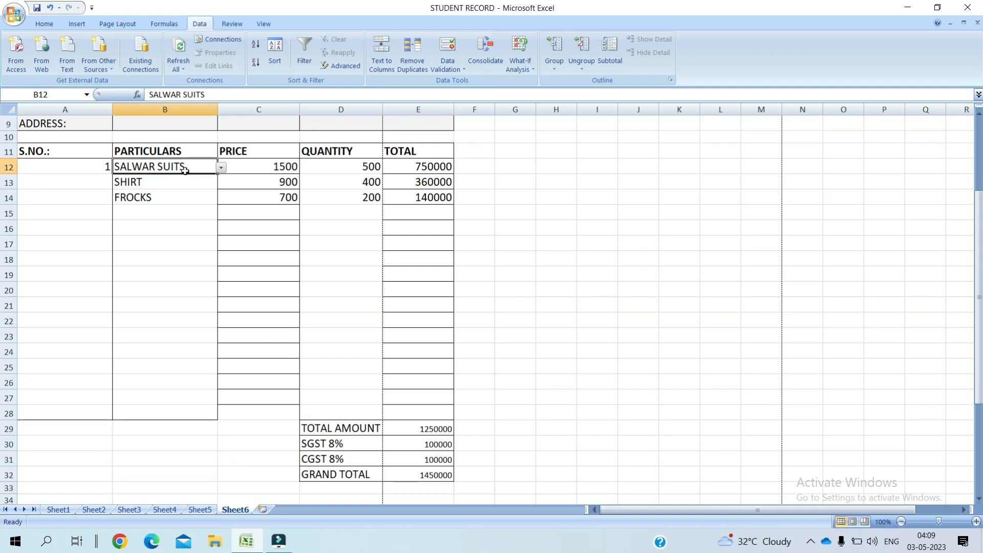
{"action": "left_click", "coordinate": [221, 177]}
{"action": "left_click", "coordinate": [197, 163]}
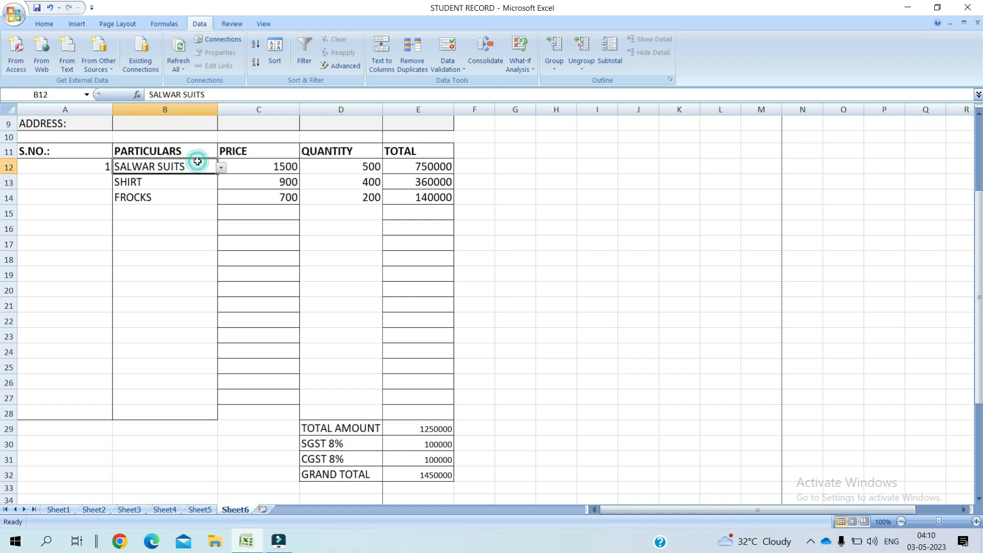
{"action": "left_click", "coordinate": [222, 167]}
{"action": "left_click", "coordinate": [200, 195]}
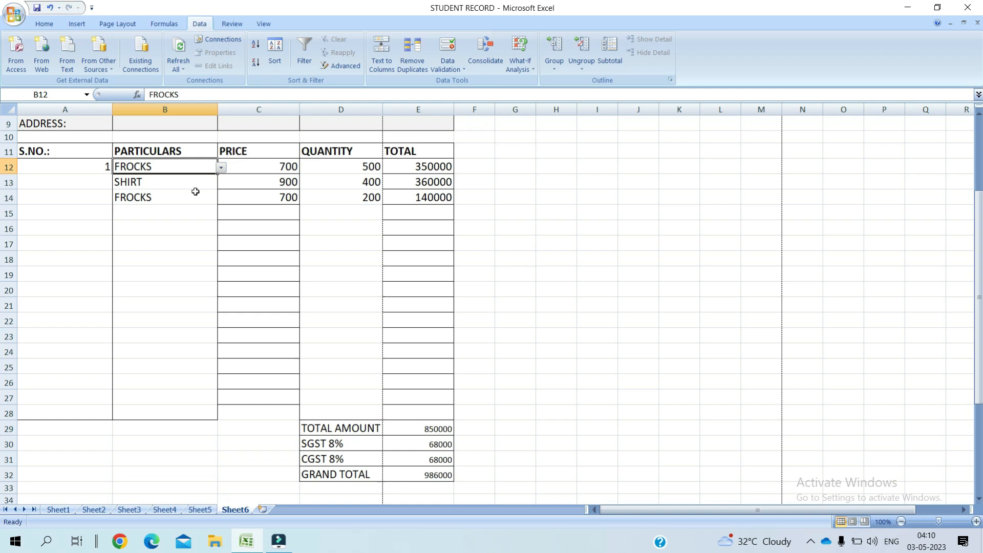
{"action": "left_click", "coordinate": [221, 168]}
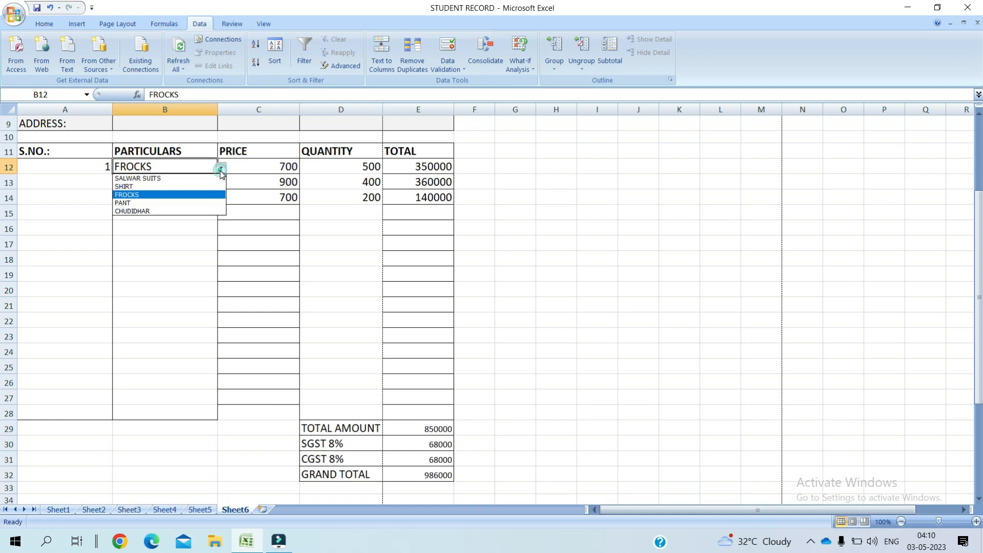
{"action": "left_click", "coordinate": [191, 211]}
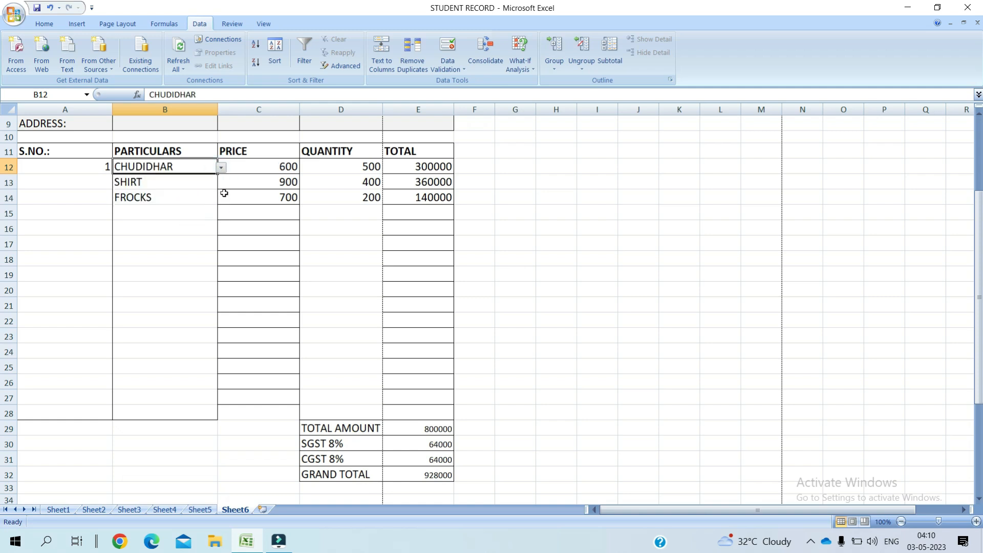
Step: Set the SHIRT quantity in D13 to 100
{"action": "left_click", "coordinate": [364, 182]}
{"action": "type", "text": "100"}
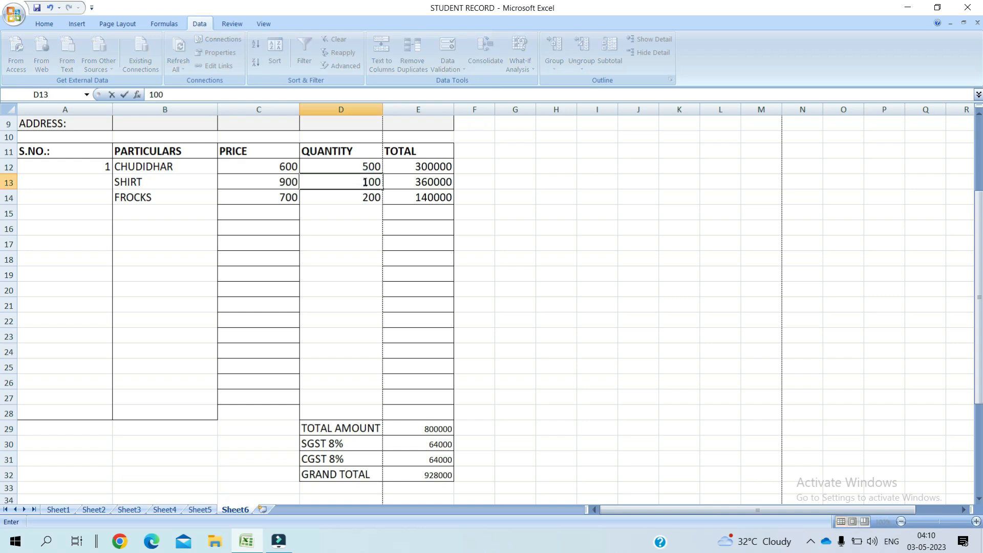
{"action": "key", "text": "Return"}
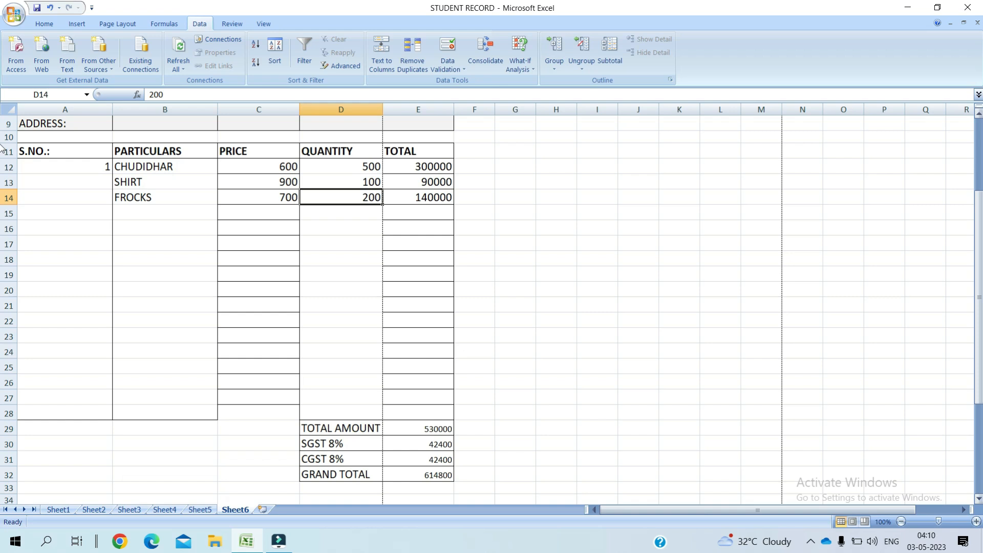
{"action": "scroll", "coordinate": [980, 141], "scroll_direction": "up", "scroll_amount": 3}
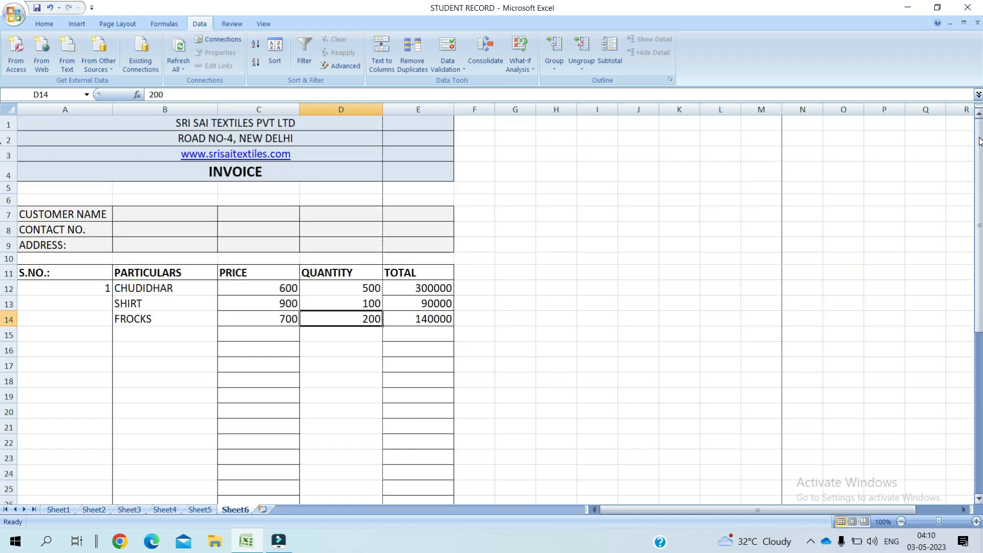
Step: Insert two blank sheet rows above the CUSTOMER NAME row at A7
{"action": "left_click", "coordinate": [172, 213]}
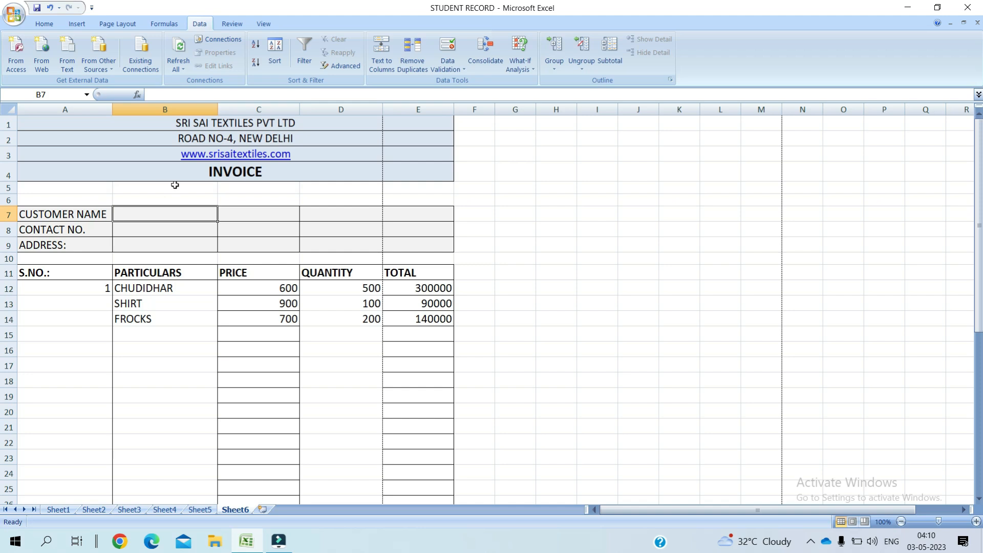
{"action": "left_click", "coordinate": [88, 217]}
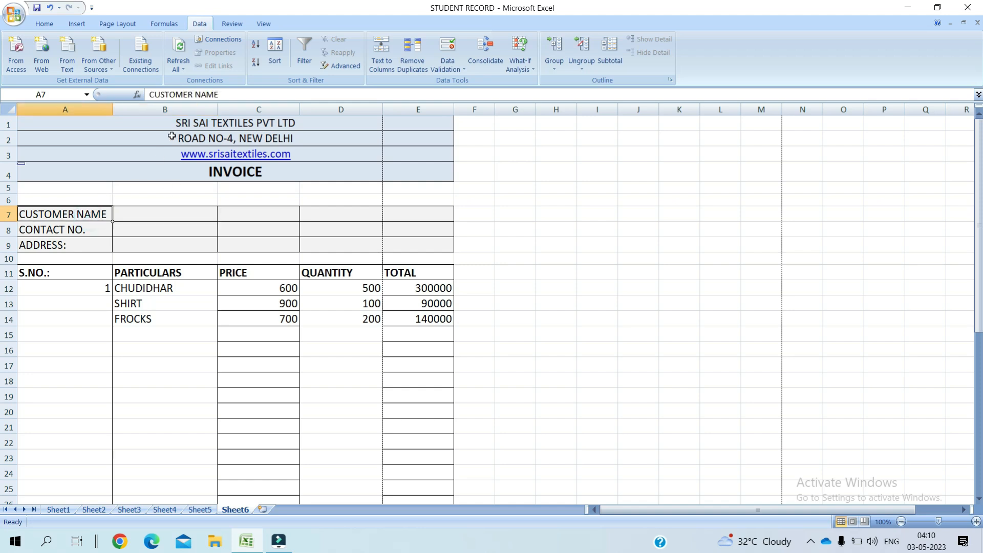
{"action": "left_click", "coordinate": [51, 24]}
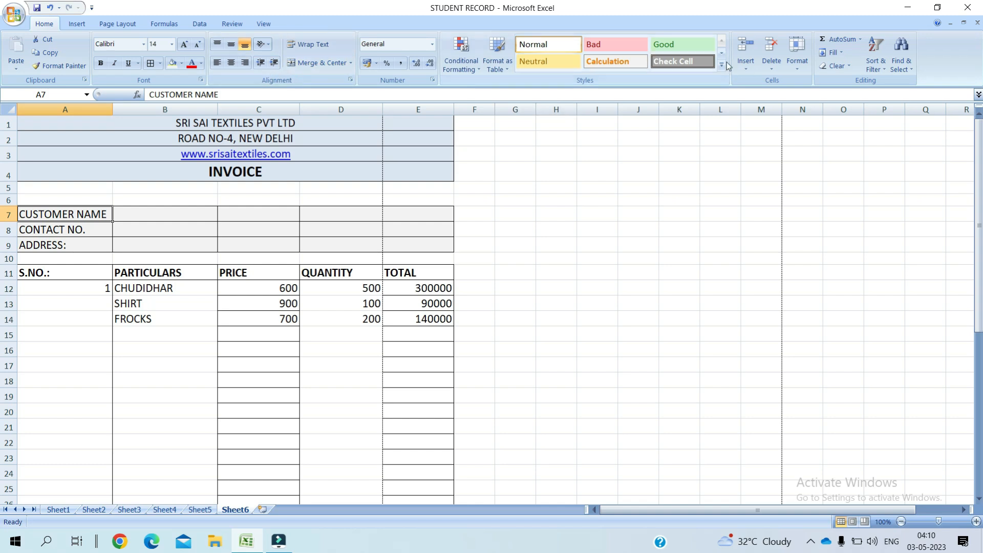
{"action": "left_click", "coordinate": [746, 71]}
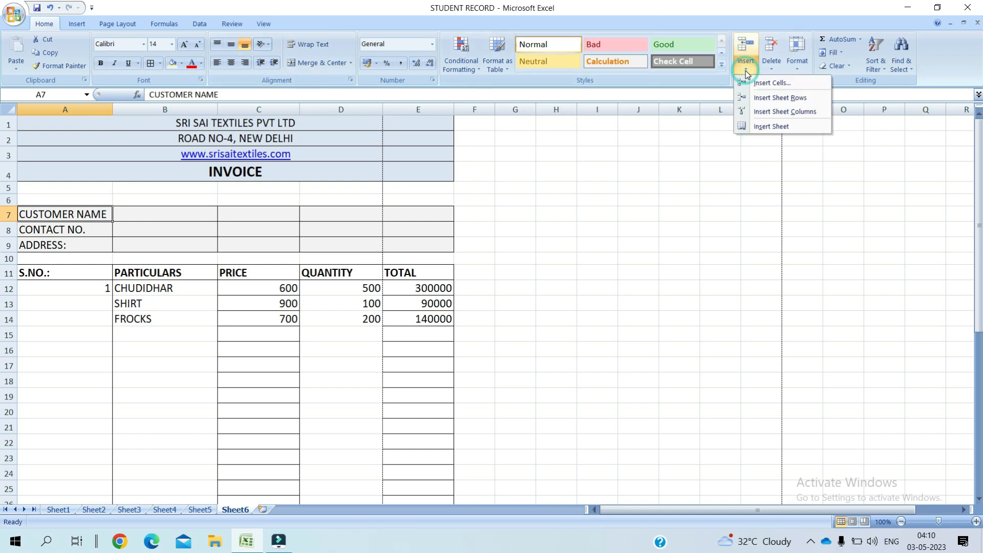
{"action": "left_click", "coordinate": [754, 98]}
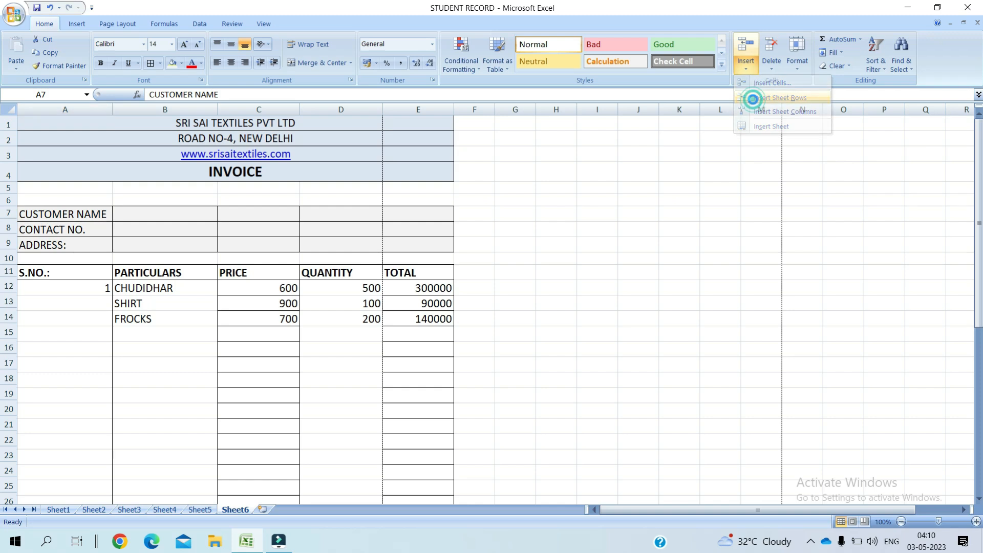
{"action": "left_click", "coordinate": [748, 72]}
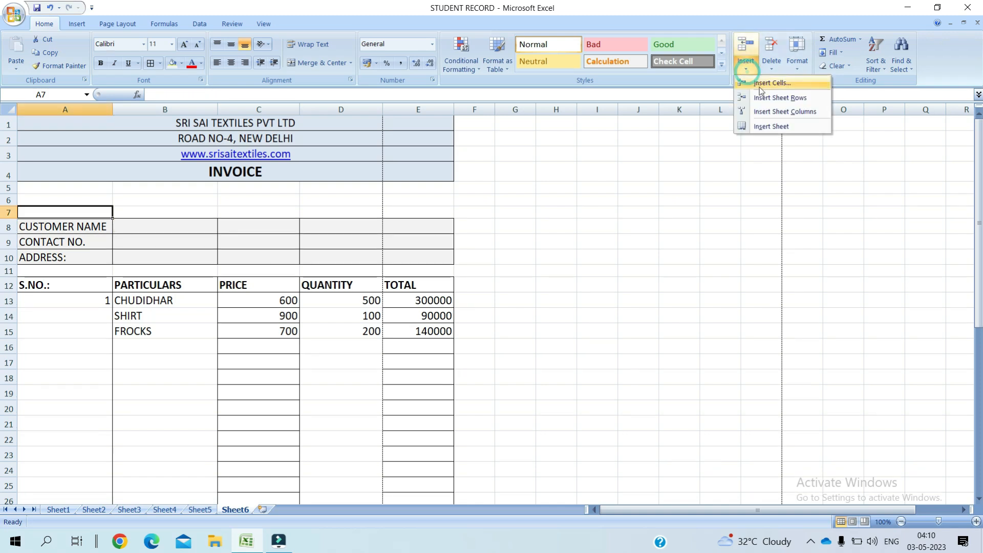
{"action": "left_click", "coordinate": [764, 98]}
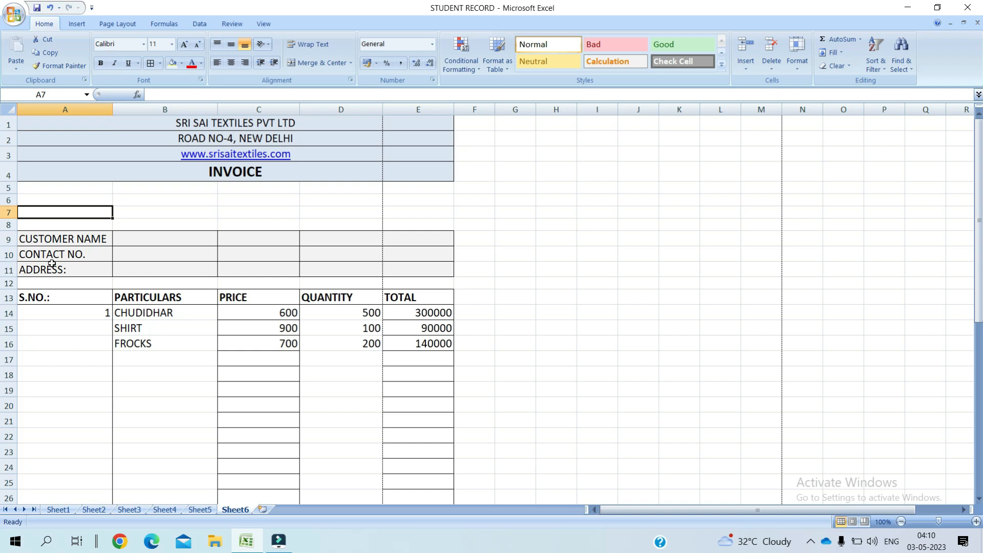
Step: Label A7 as BILL NO and C7 as DATE
{"action": "type", "text": "BIL"}
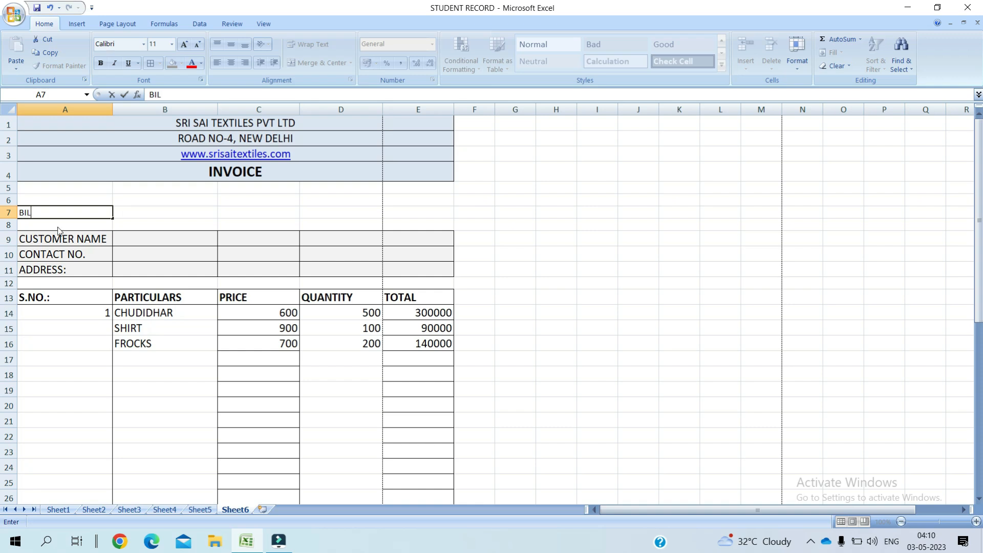
{"action": "type", "text": "L NO."}
{"action": "left_click", "coordinate": [275, 214]}
{"action": "type", "text": "D"}
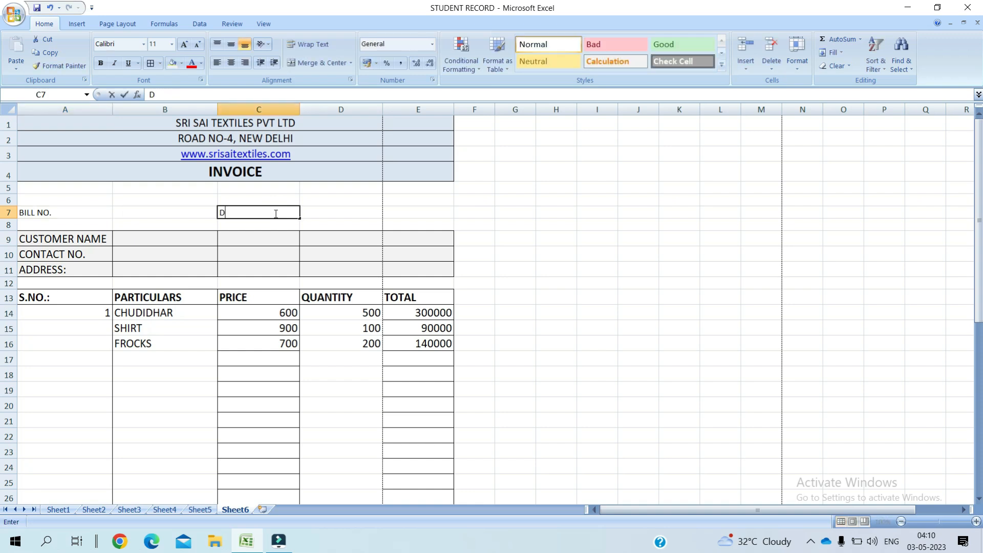
{"action": "type", "text": "ATE"}
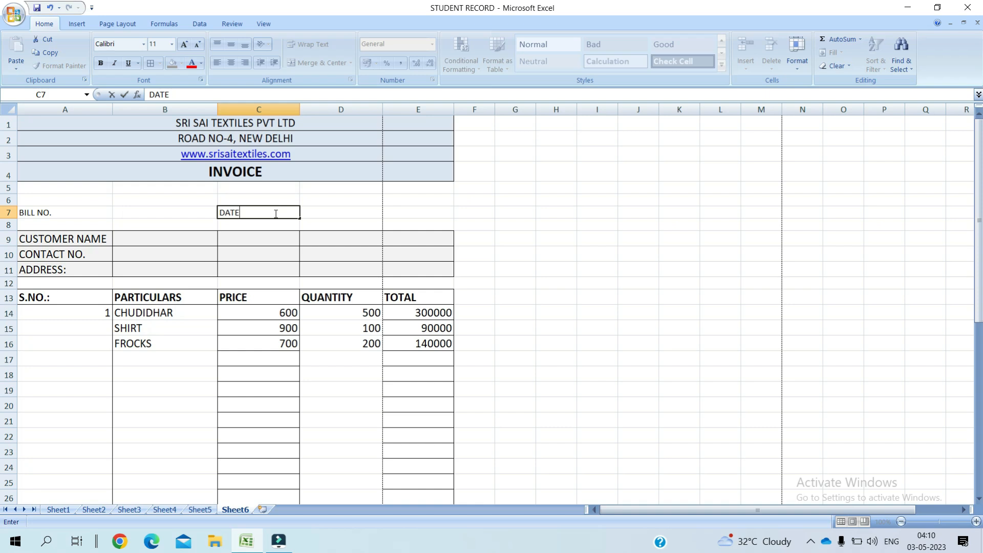
{"action": "left_click", "coordinate": [366, 215]}
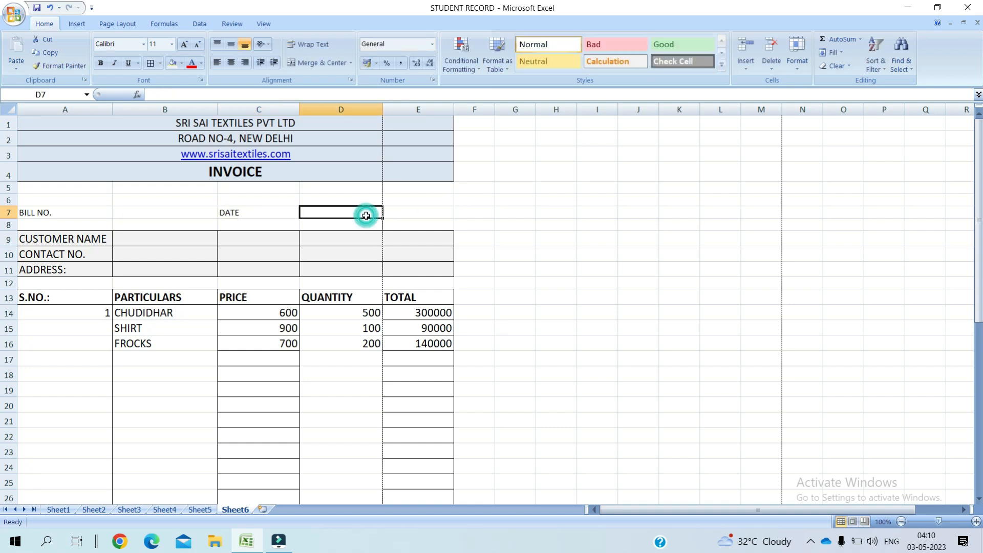
Step: Merge D7:E7, then unmerge it back into two separate cells
{"action": "left_click_drag", "start_coordinate": [366, 215], "coordinate": [410, 213]}
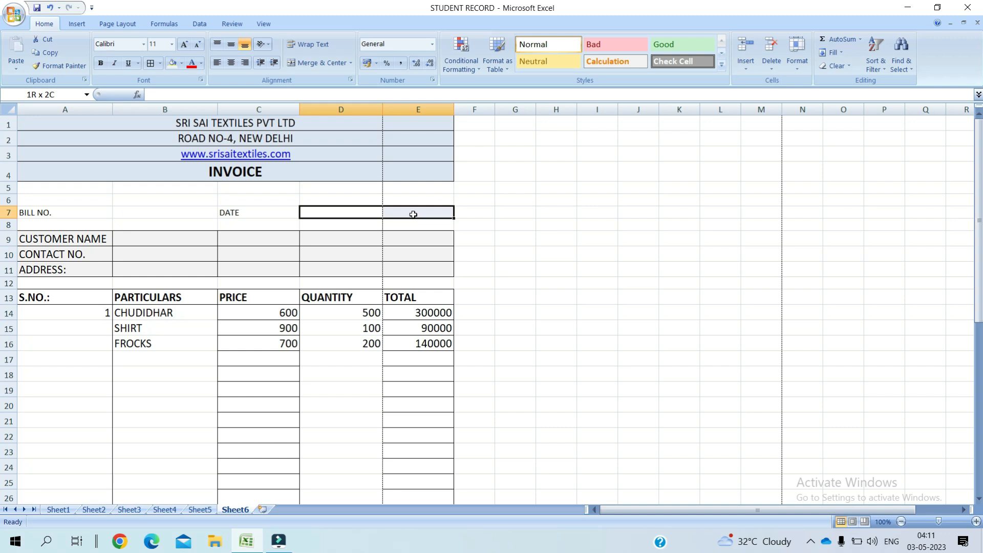
{"action": "left_click", "coordinate": [352, 63]}
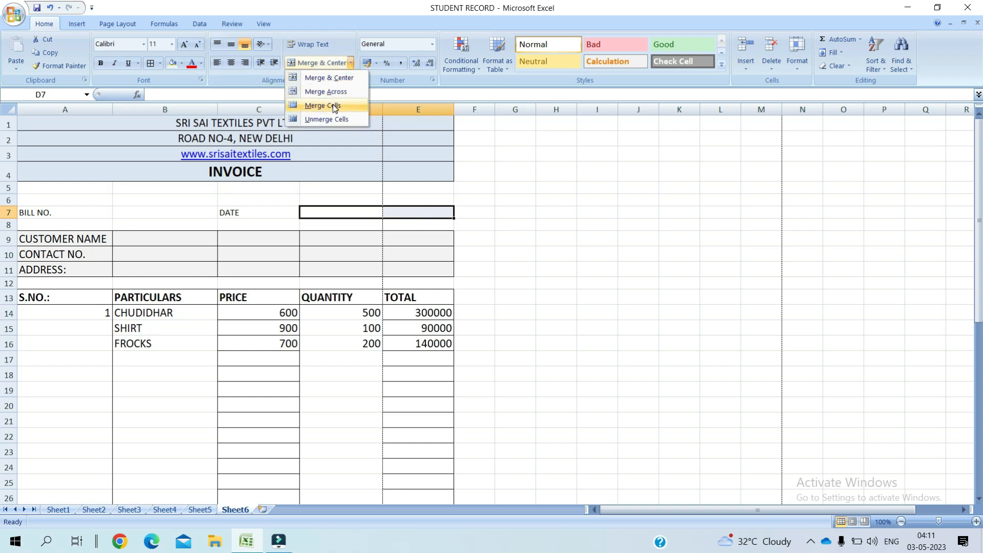
{"action": "left_click", "coordinate": [336, 93]}
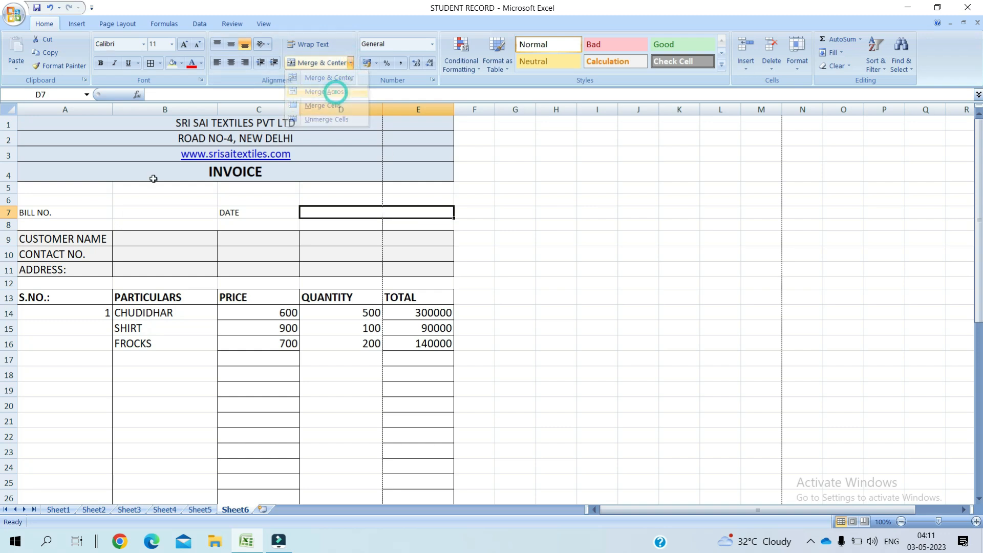
{"action": "left_click", "coordinate": [130, 215]}
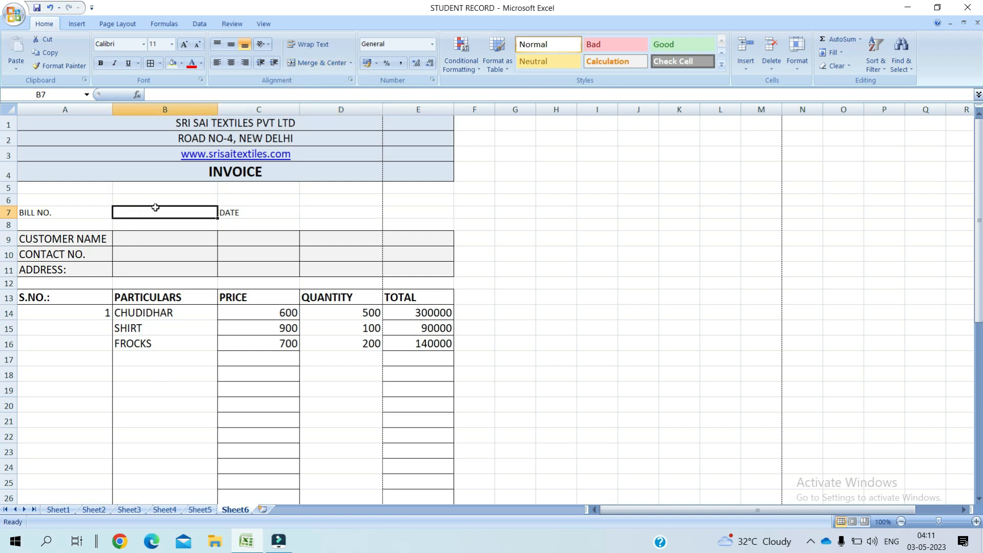
{"action": "left_click", "coordinate": [265, 214]}
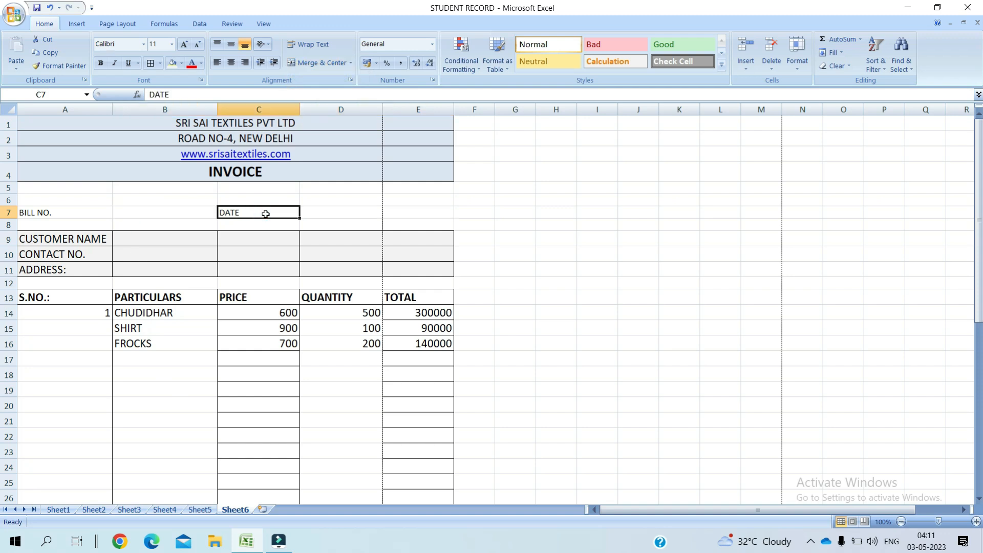
{"action": "left_click", "coordinate": [347, 213]}
{"action": "left_click", "coordinate": [324, 63]}
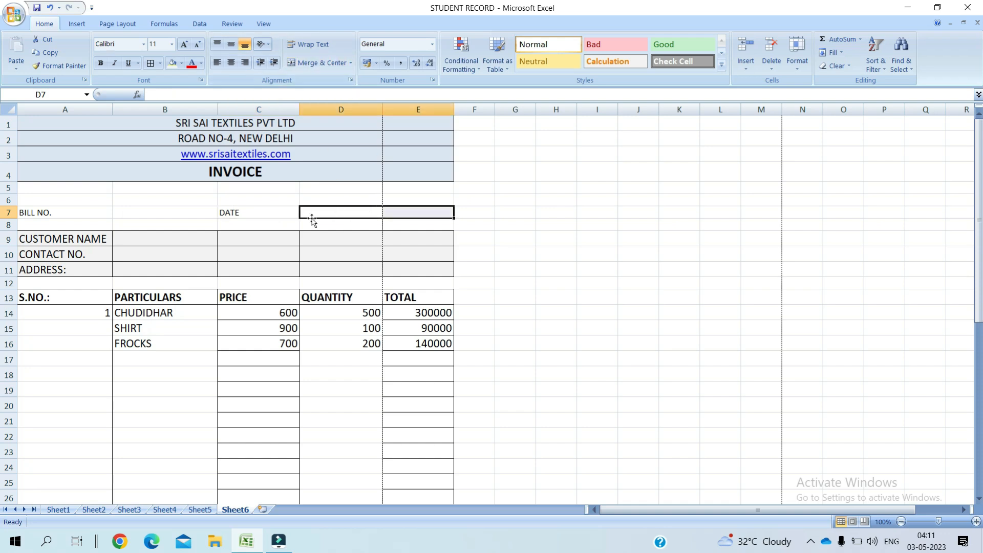
Step: Move the DATE label from C7 into D7
{"action": "left_click", "coordinate": [276, 221]}
{"action": "left_click", "coordinate": [277, 214]}
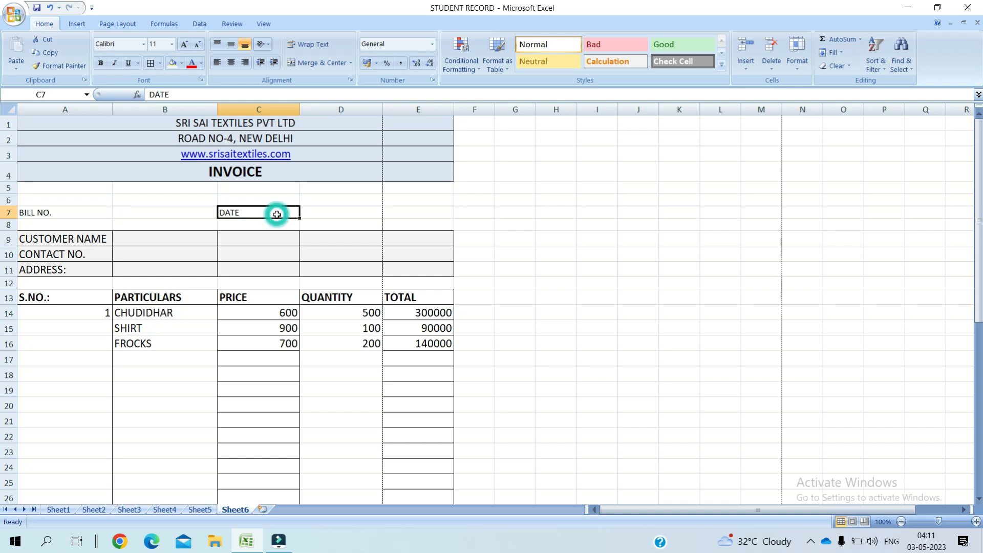
{"action": "key", "text": "Delete"}
{"action": "type", "text": "D"}
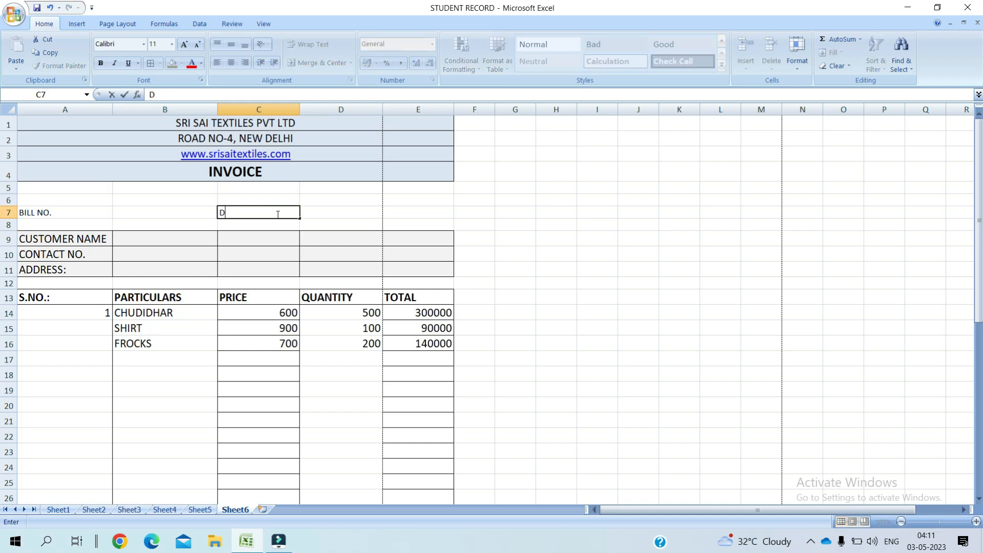
{"action": "key", "text": "BackSpace"}
{"action": "key", "text": "Tab"}
{"action": "type", "text": "DAT"}
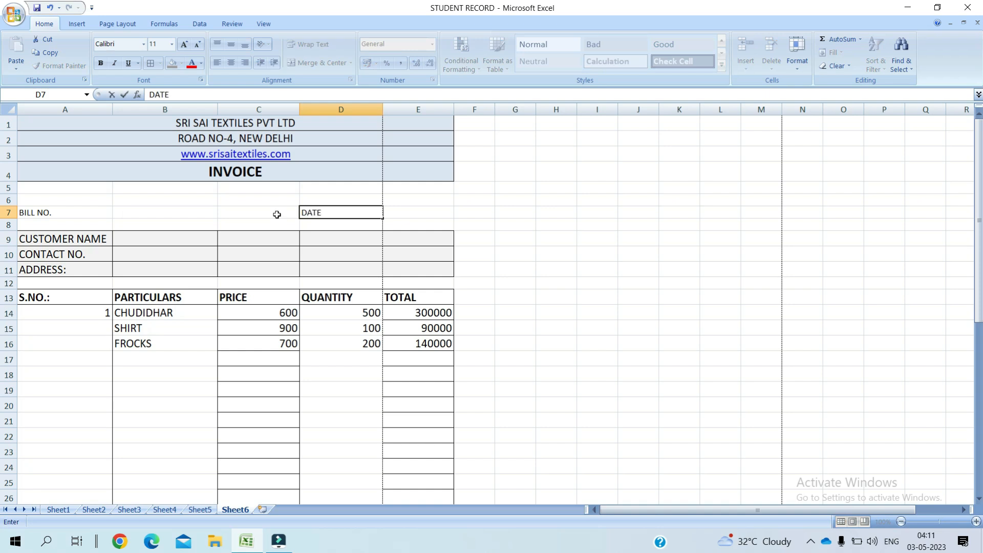
{"action": "left_click", "coordinate": [408, 214]}
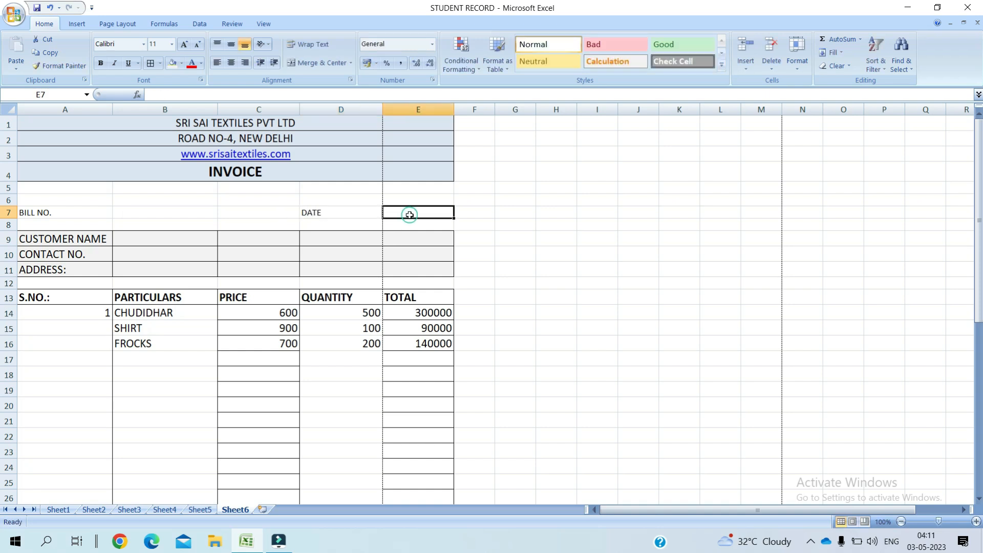
{"action": "left_click", "coordinate": [145, 212]}
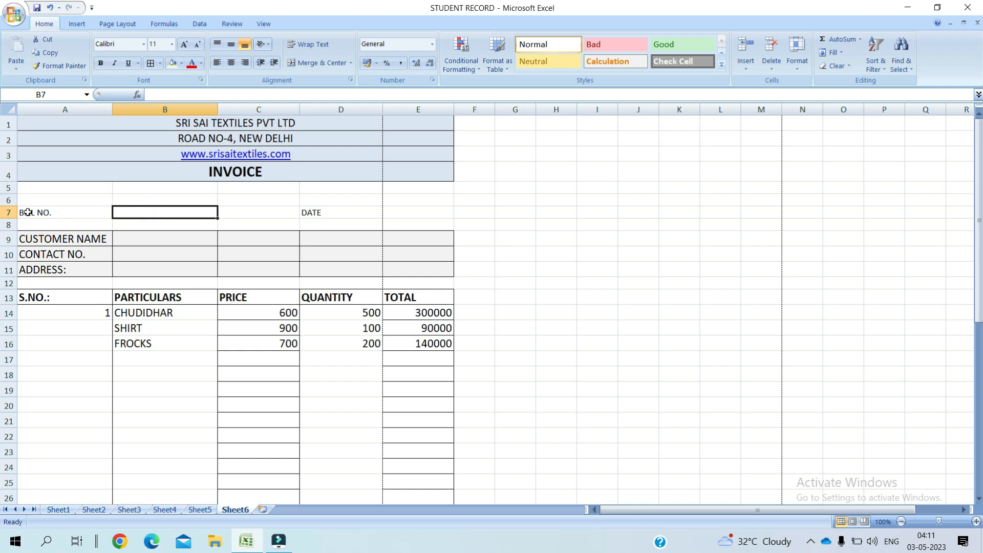
{"action": "left_click_drag", "start_coordinate": [23, 212], "coordinate": [408, 214]}
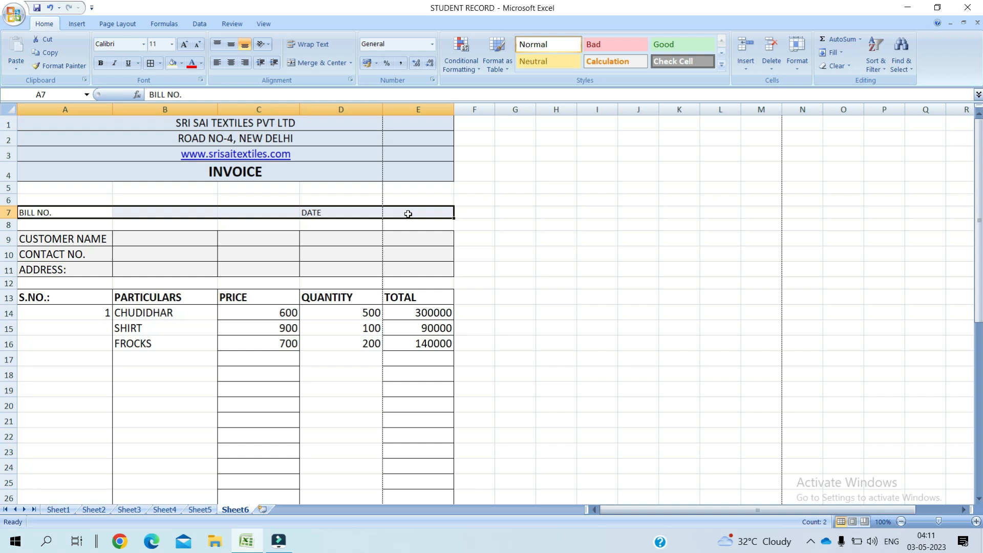
Step: Give A7:E7 all borders, a pale aqua fill and 12-point text
{"action": "left_click", "coordinate": [161, 63]}
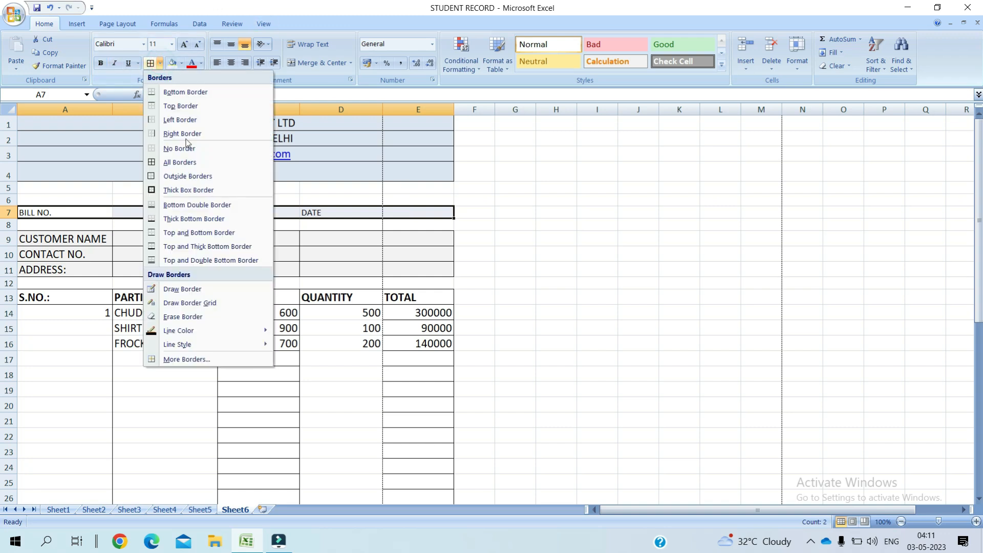
{"action": "left_click", "coordinate": [192, 163]}
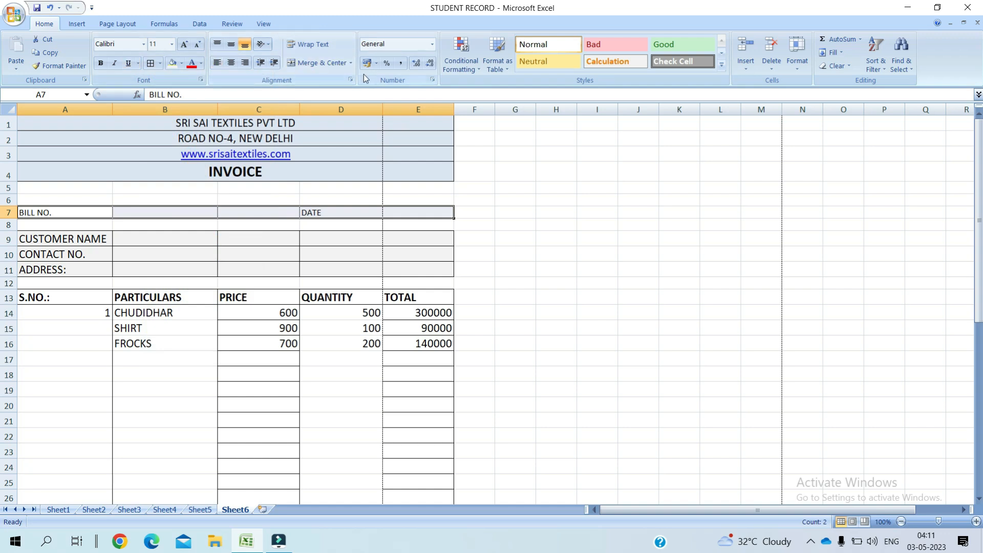
{"action": "left_click", "coordinate": [181, 65]}
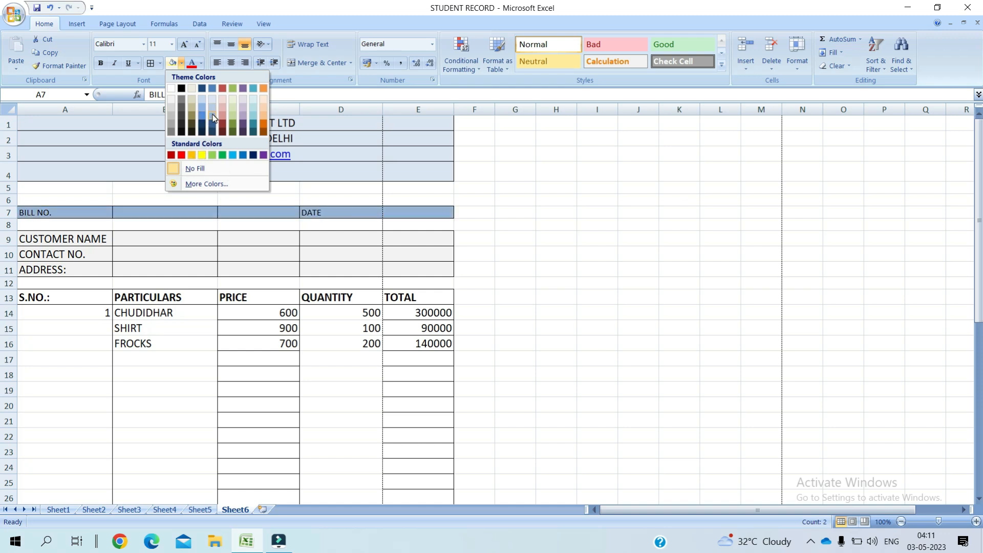
{"action": "left_click", "coordinate": [255, 100]}
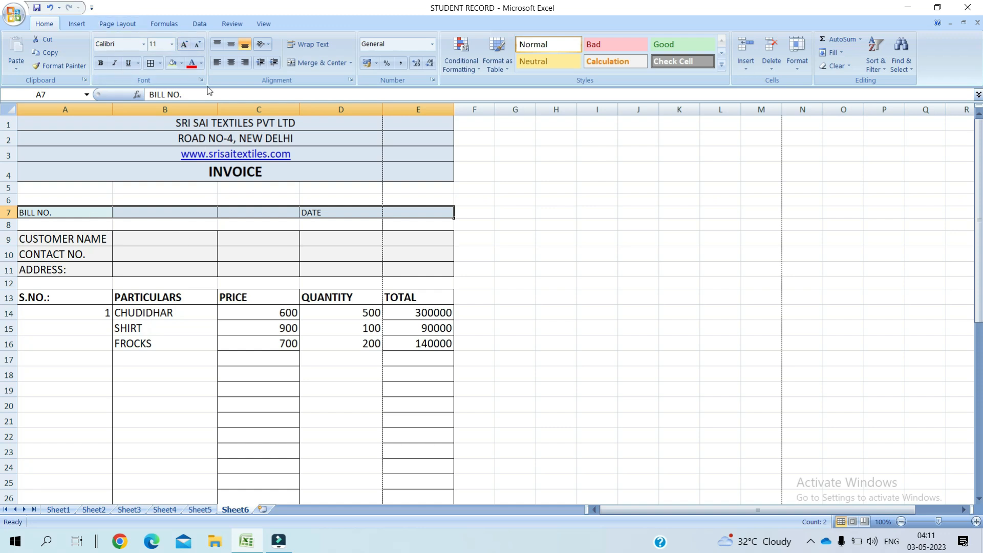
{"action": "left_click", "coordinate": [184, 46]}
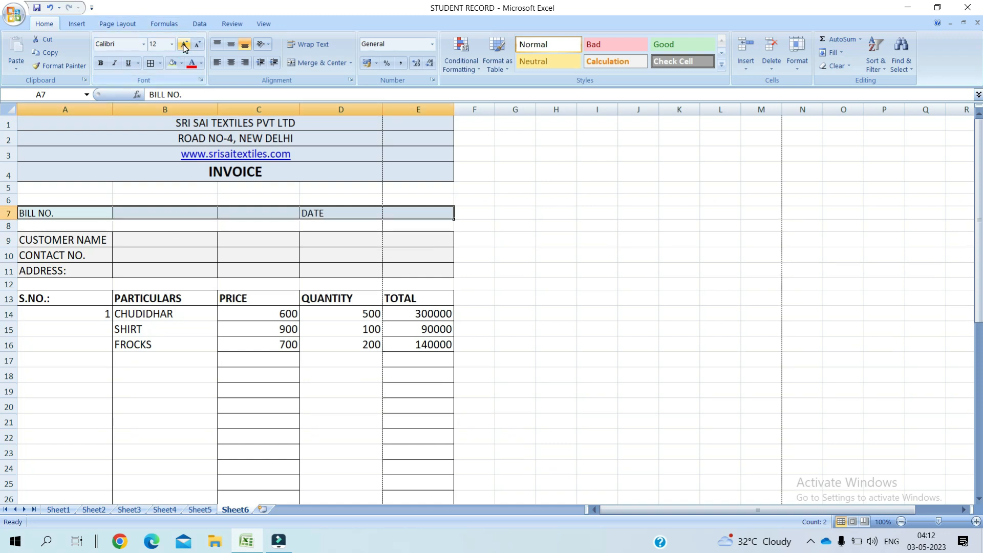
{"action": "left_click", "coordinate": [156, 213]}
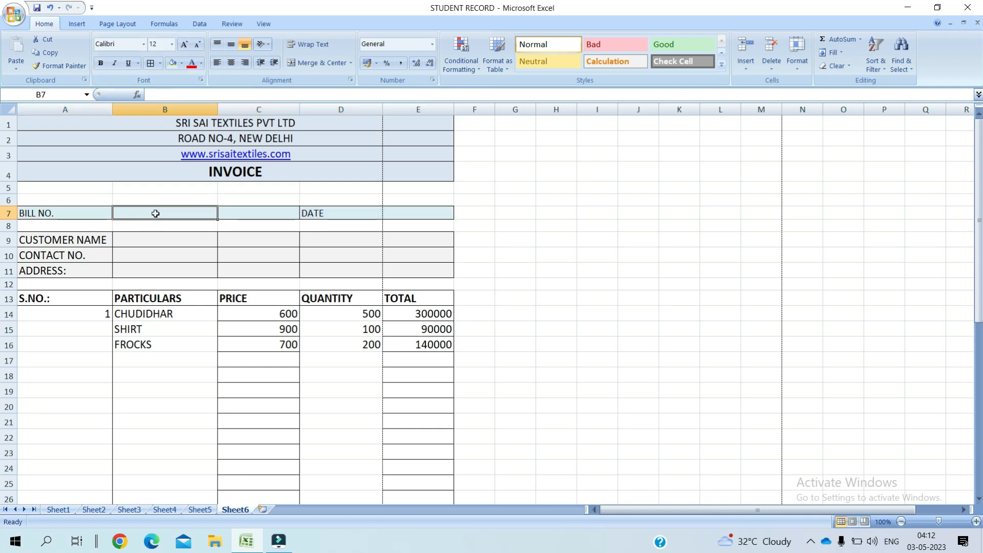
Step: Enter the bill number in B7 and the date 03-05-2023 in E7
{"action": "type", "text": "38456"}
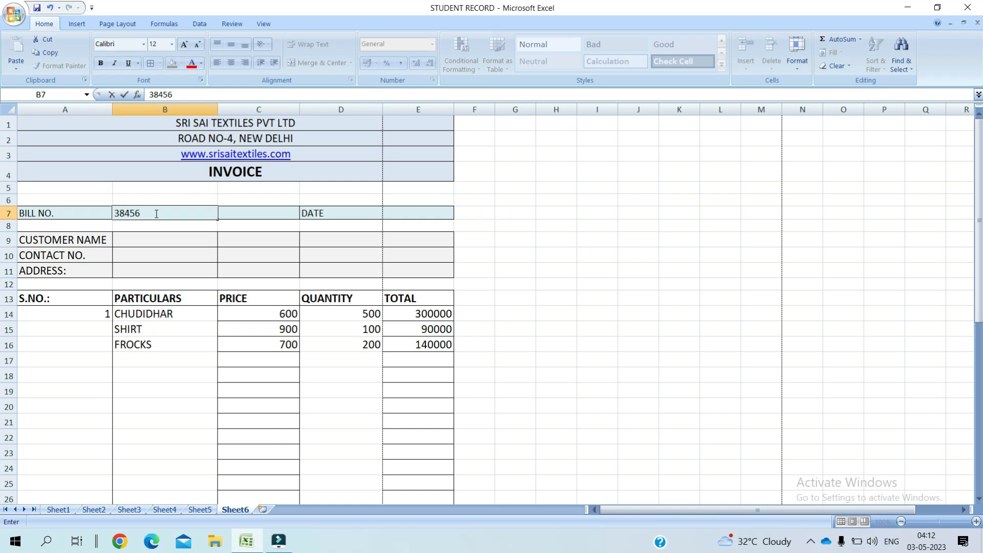
{"action": "key", "text": "Tab"}
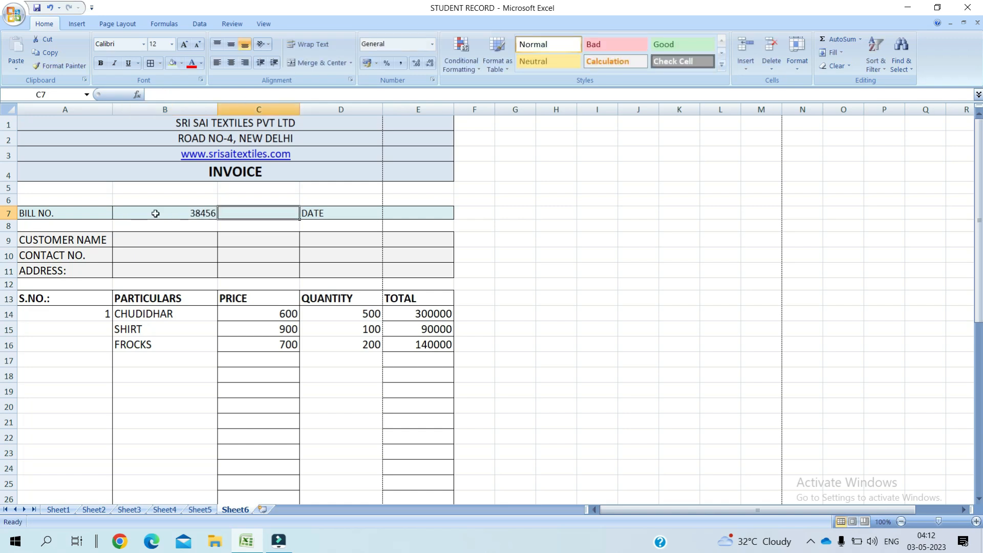
{"action": "left_click", "coordinate": [418, 214]}
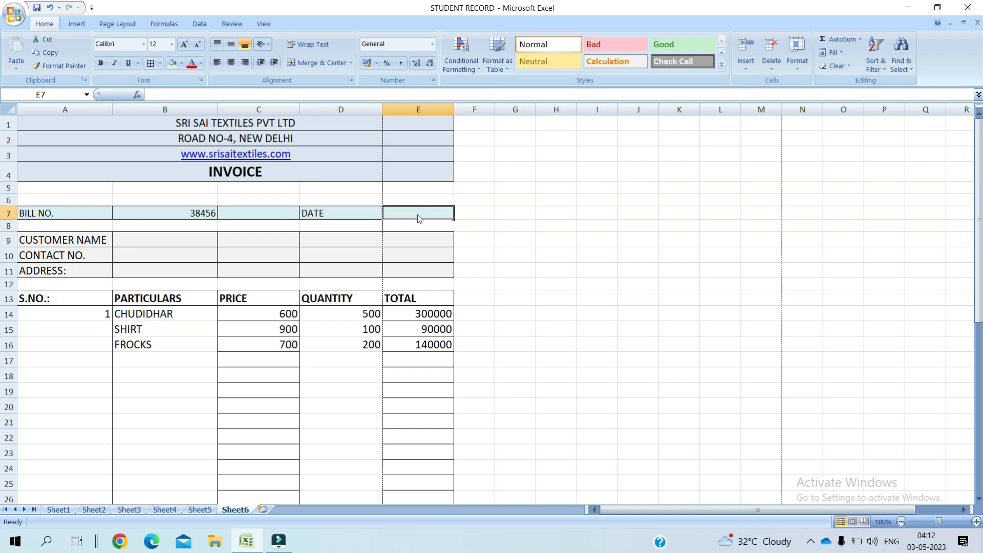
{"action": "type", "text": "3/5/2023"}
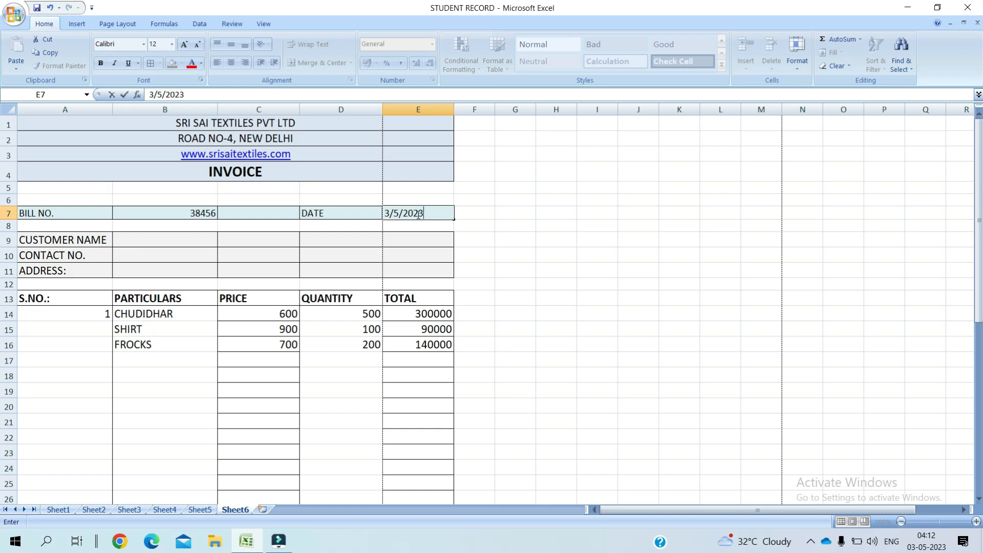
{"action": "left_click", "coordinate": [323, 250]}
Step: Fill in the customer's name, contact number and address in B9, B10 and B11
{"action": "left_click", "coordinate": [179, 240]}
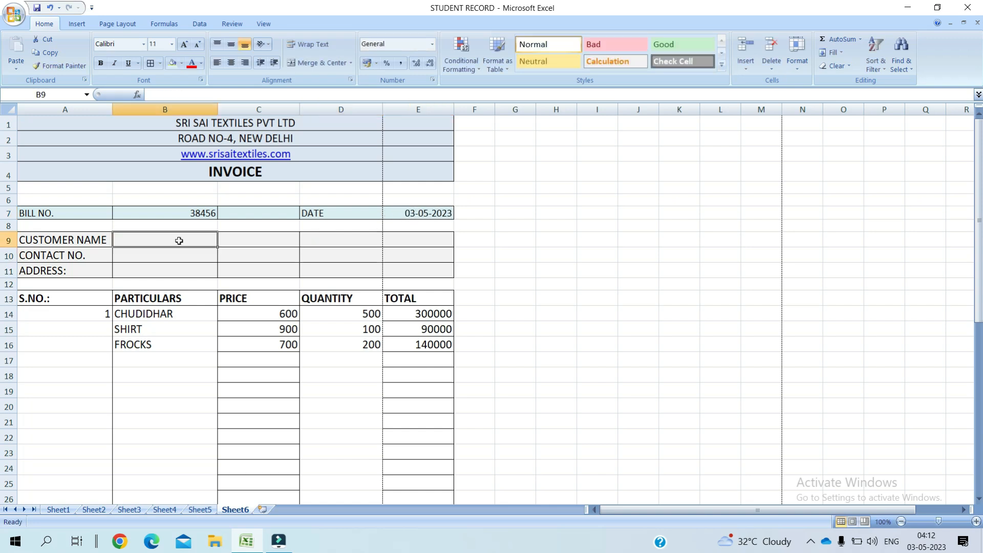
{"action": "type", "text": "VENKAT"}
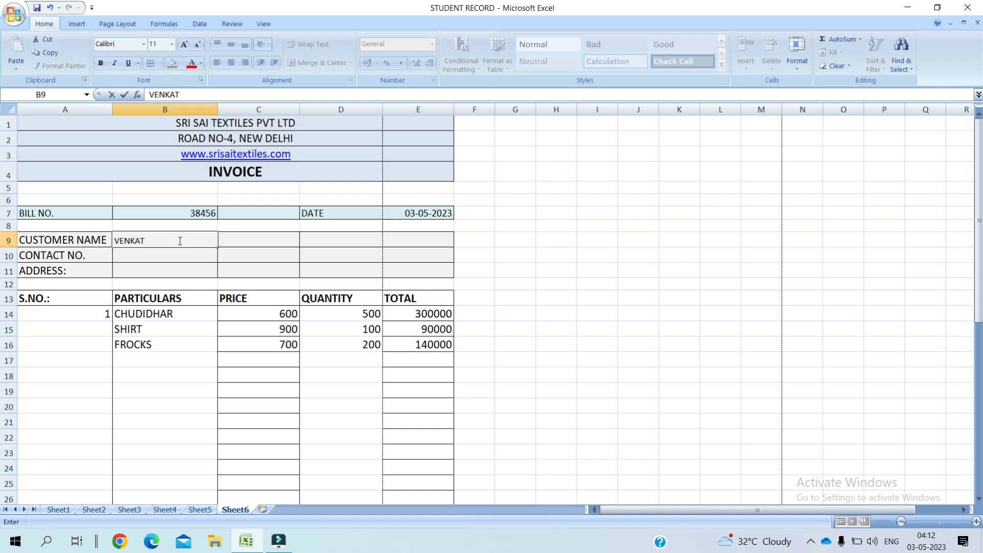
{"action": "key", "text": "Return"}
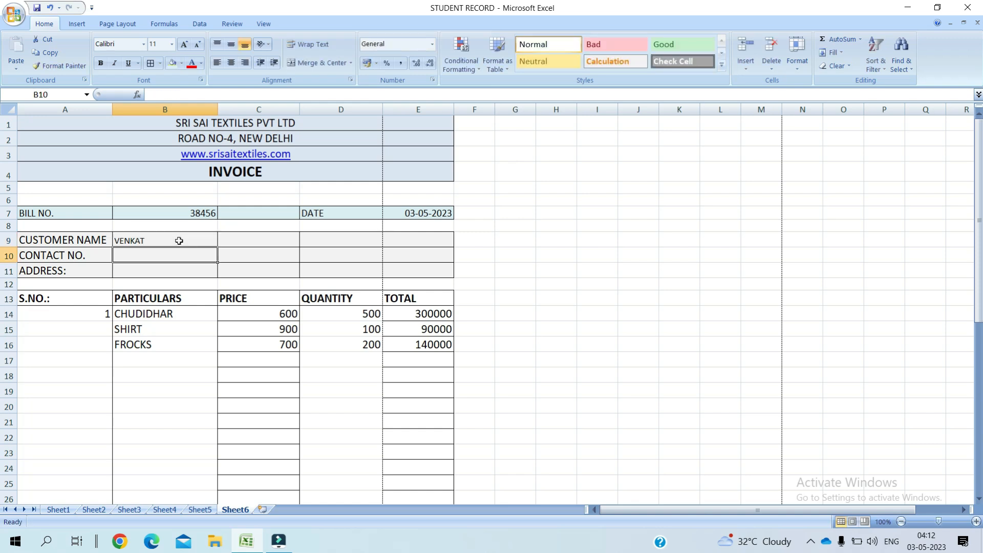
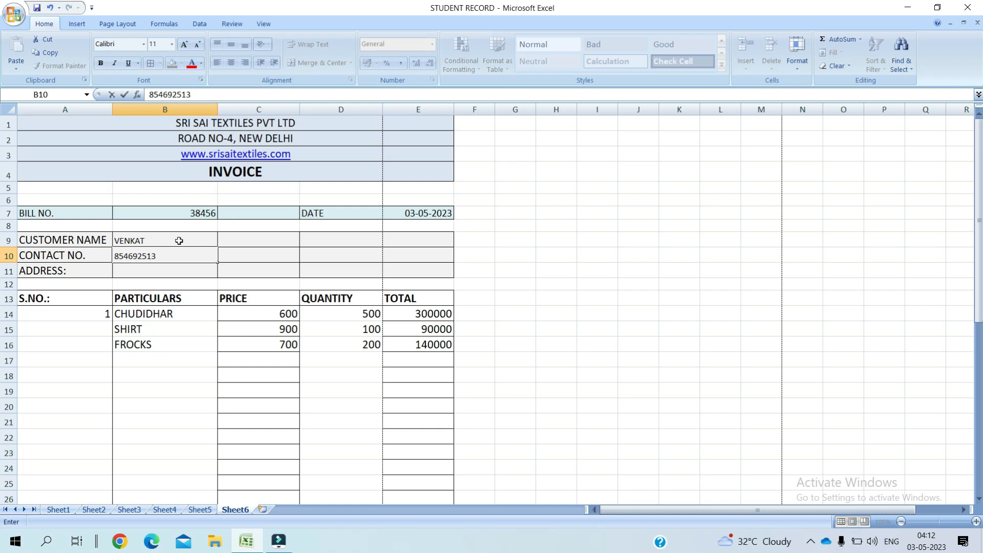
{"action": "left_click", "coordinate": [142, 269]}
{"action": "type", "text": "NEWDELHI"}
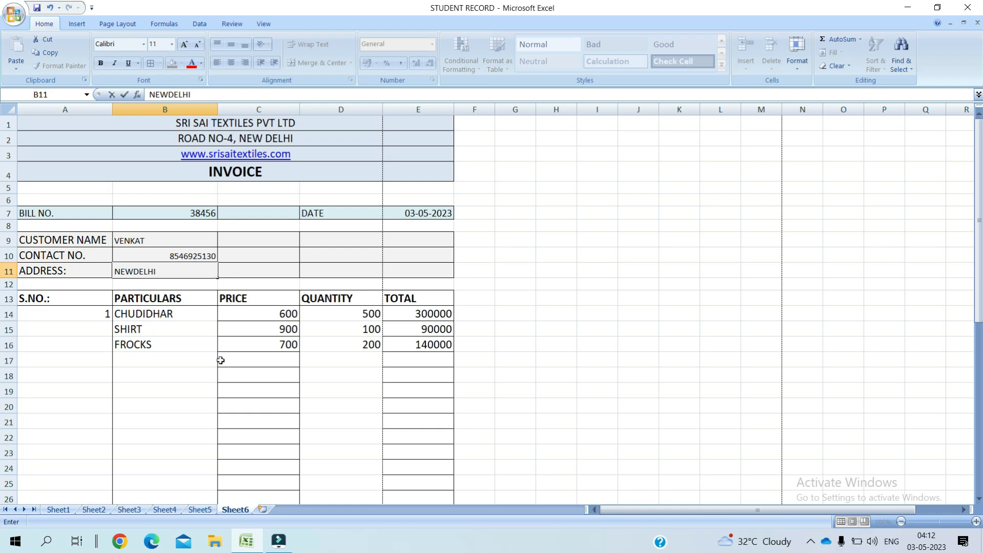
{"action": "left_click", "coordinate": [133, 272]}
{"action": "left_click", "coordinate": [169, 344]}
Step: Left-align the customer details in B9:B11, the bill number in B7 and the date in E7
{"action": "left_click", "coordinate": [144, 237]}
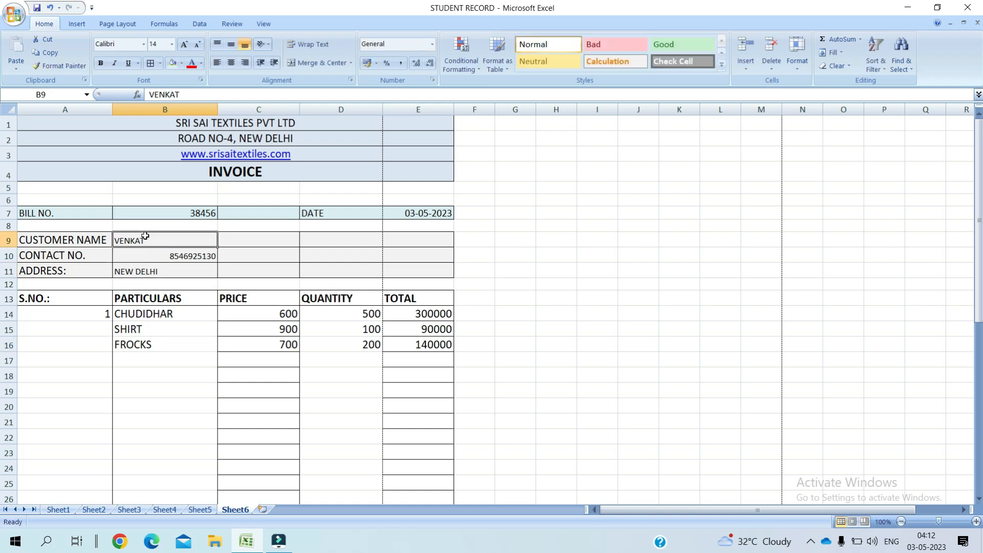
{"action": "left_click_drag", "start_coordinate": [152, 269], "coordinate": [152, 270]}
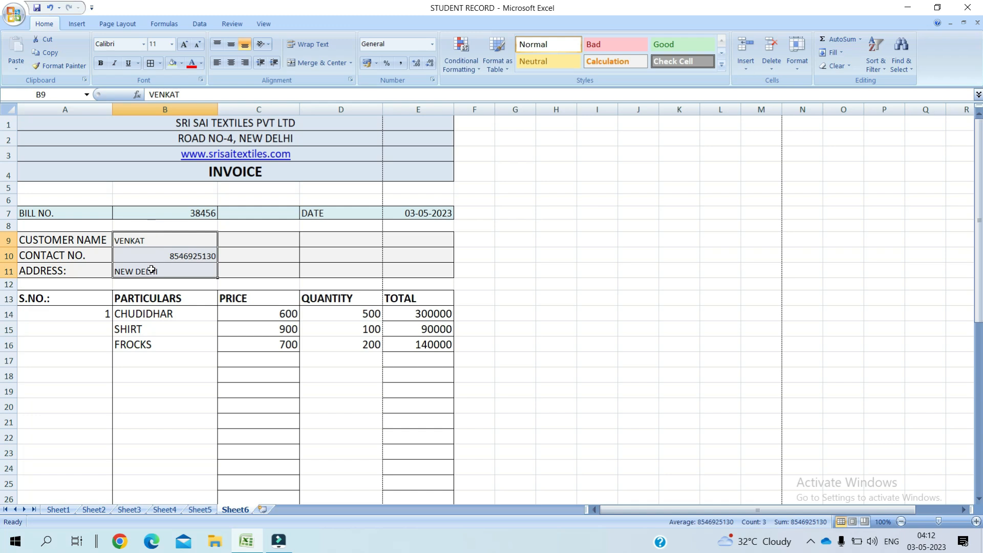
{"action": "left_click", "coordinate": [213, 61]}
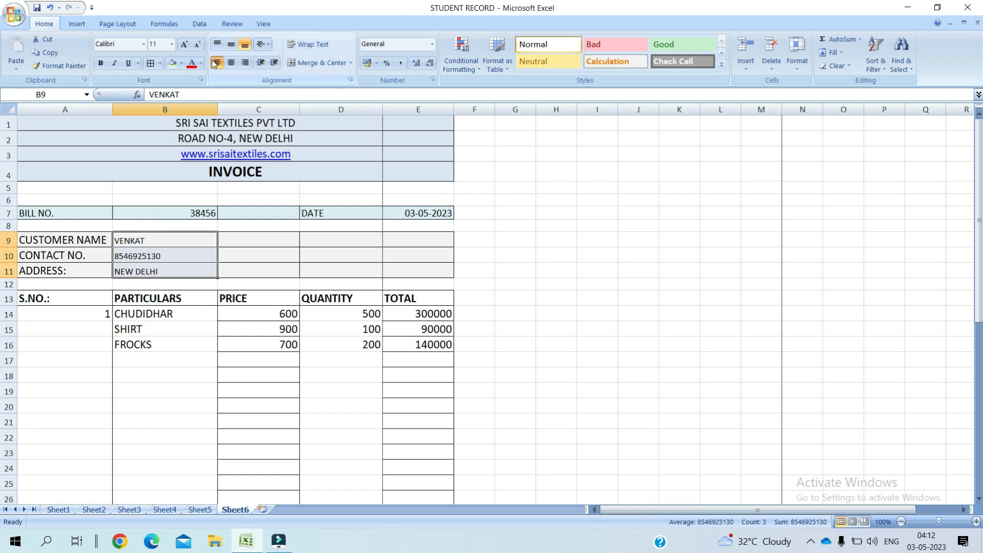
{"action": "left_click", "coordinate": [190, 213]}
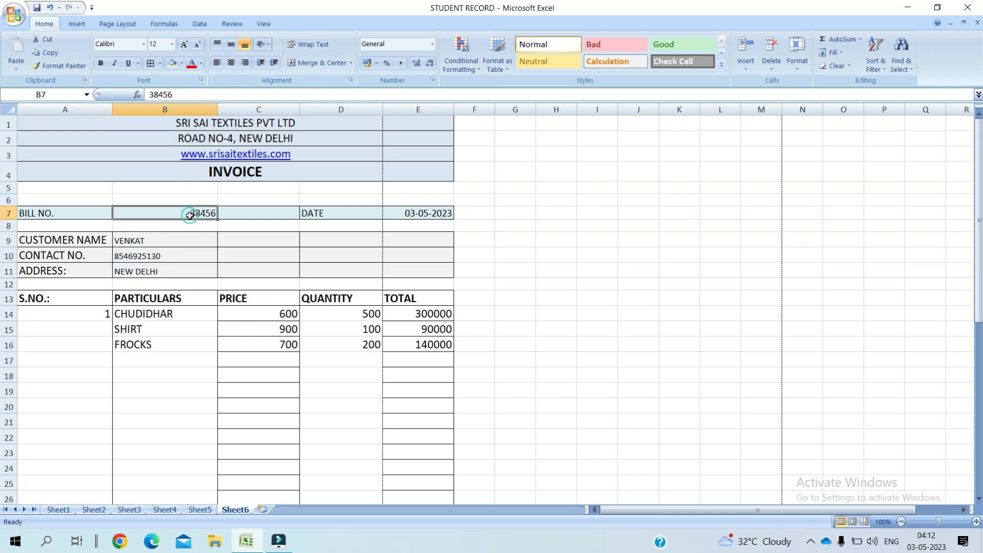
{"action": "left_click", "coordinate": [218, 62]}
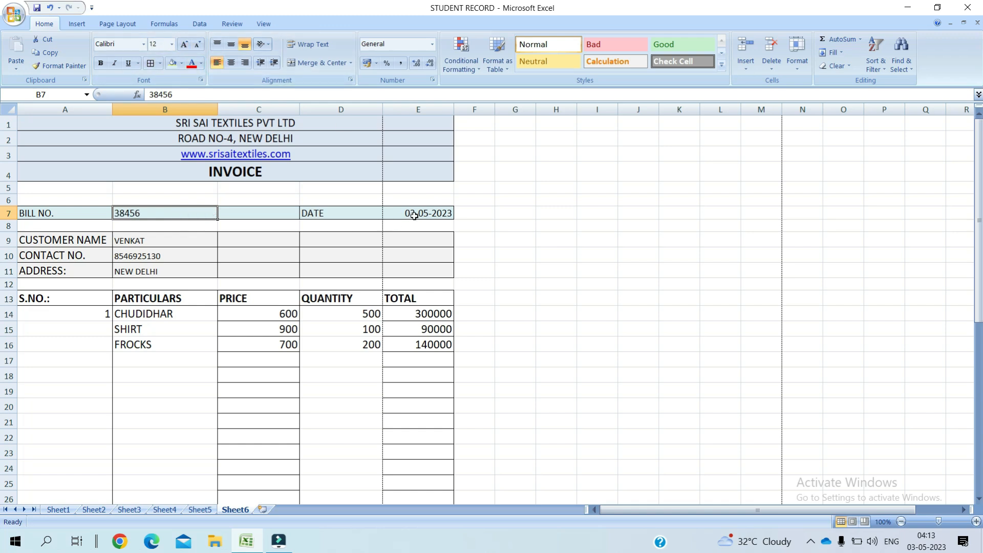
{"action": "left_click", "coordinate": [416, 214]}
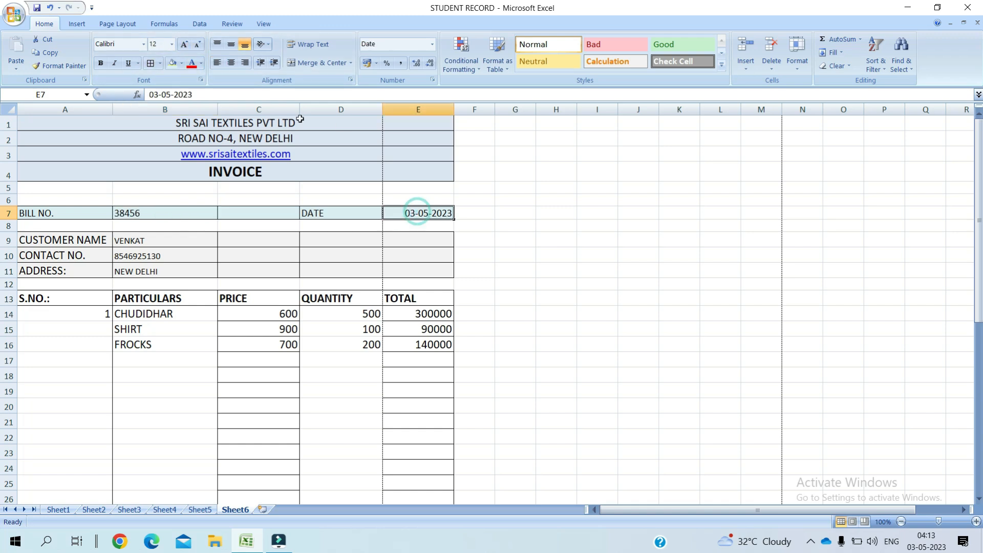
{"action": "left_click", "coordinate": [217, 62]}
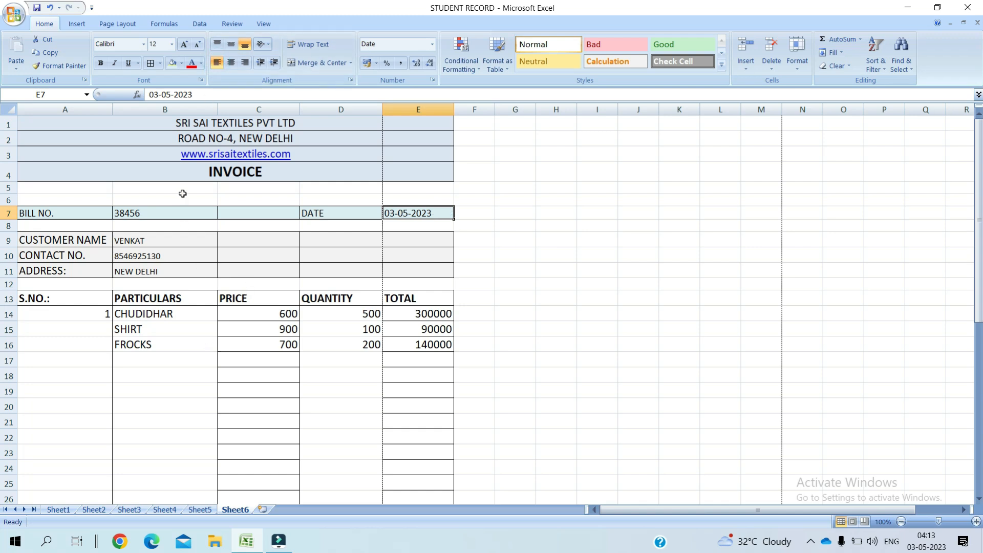
{"action": "left_click", "coordinate": [225, 382]}
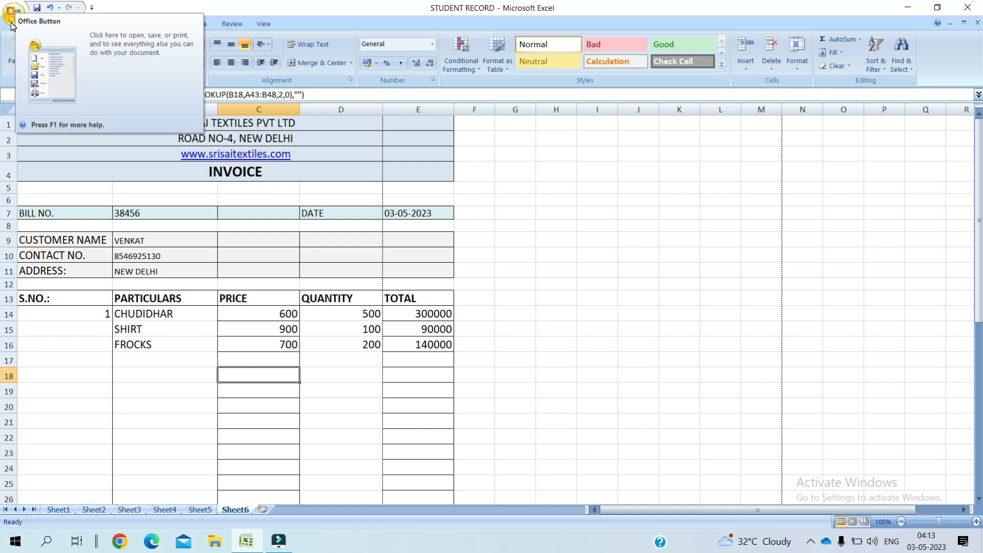
Step: View the invoice in Print Preview and widen the QUANTITY column's margin
{"action": "left_click", "coordinate": [12, 24]}
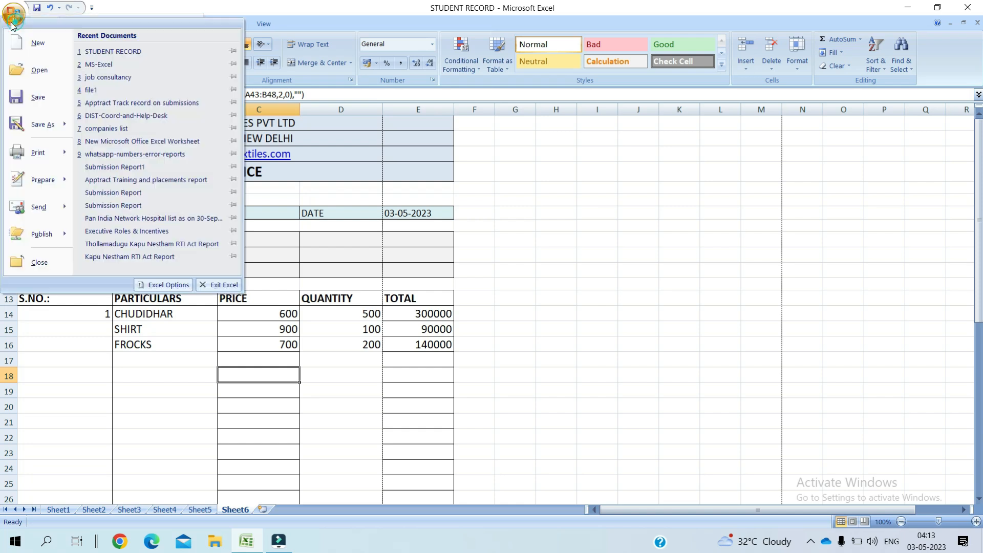
{"action": "mouse_move", "coordinate": [41, 160]}
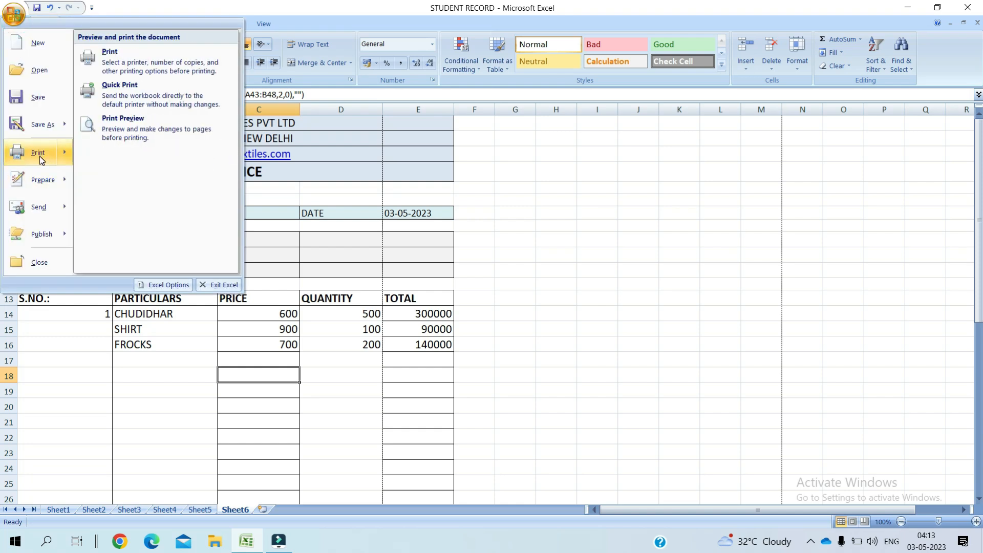
{"action": "left_click", "coordinate": [130, 136]}
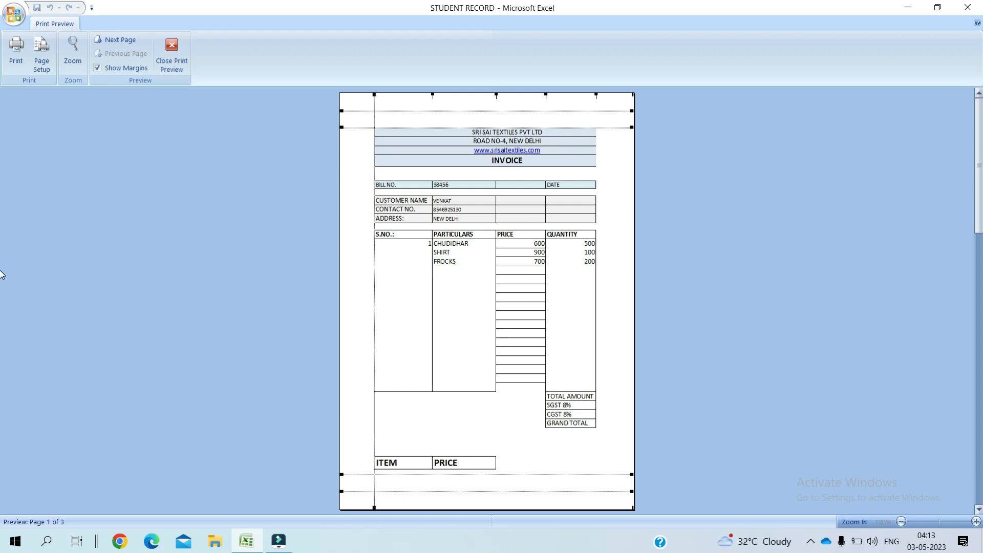
{"action": "left_click_drag", "start_coordinate": [596, 96], "coordinate": [619, 95]}
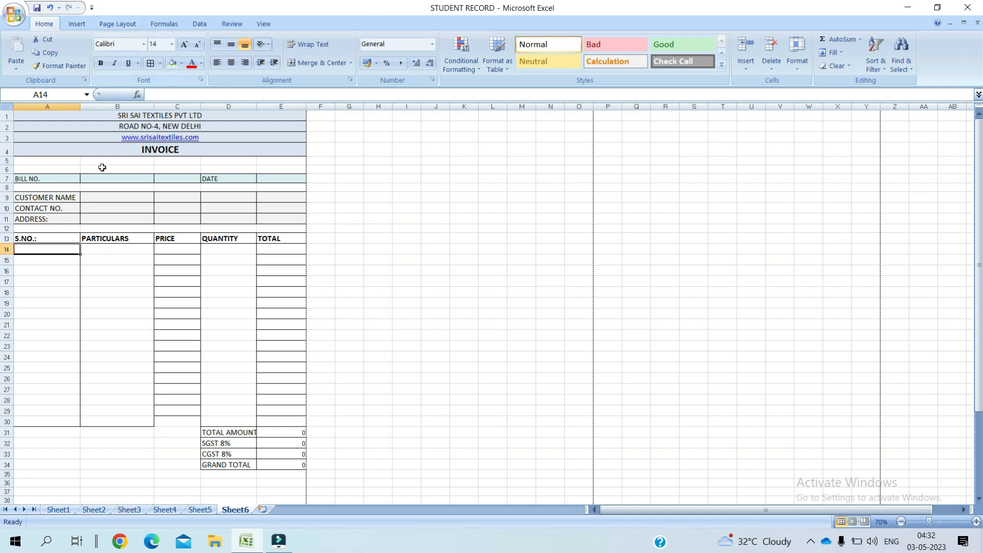
Step: Enter the bill number in B7 and the date 12-02-2021 in E7
{"action": "left_click", "coordinate": [130, 180]}
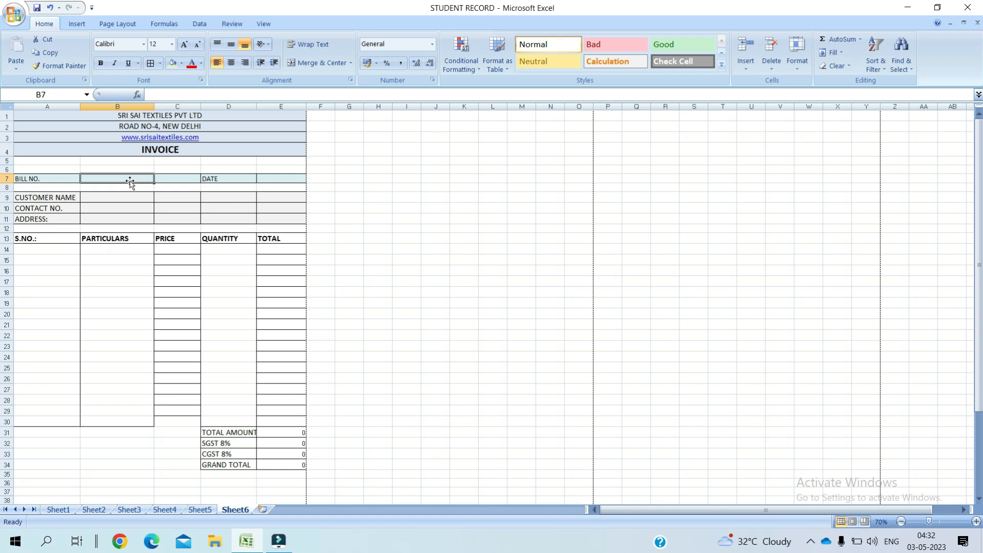
{"action": "type", "text": "45896"}
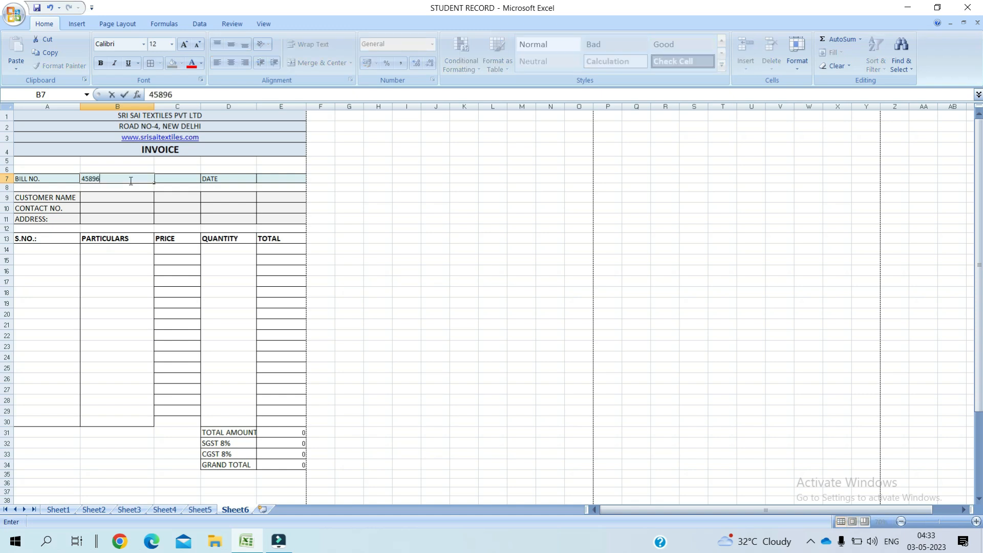
{"action": "key", "text": "Tab"}
{"action": "key", "text": "Tab"}
{"action": "key", "text": "Tab"}
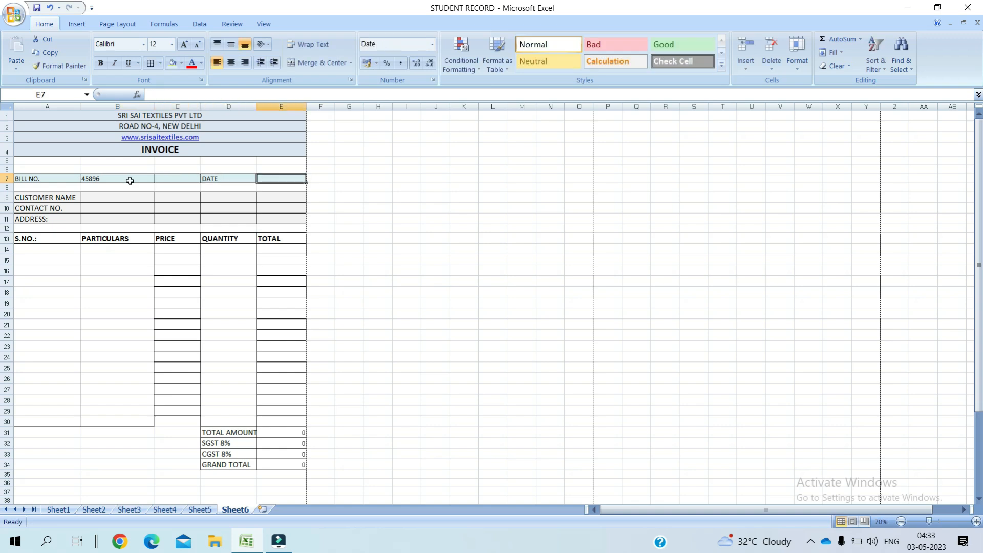
{"action": "type", "text": "1"}
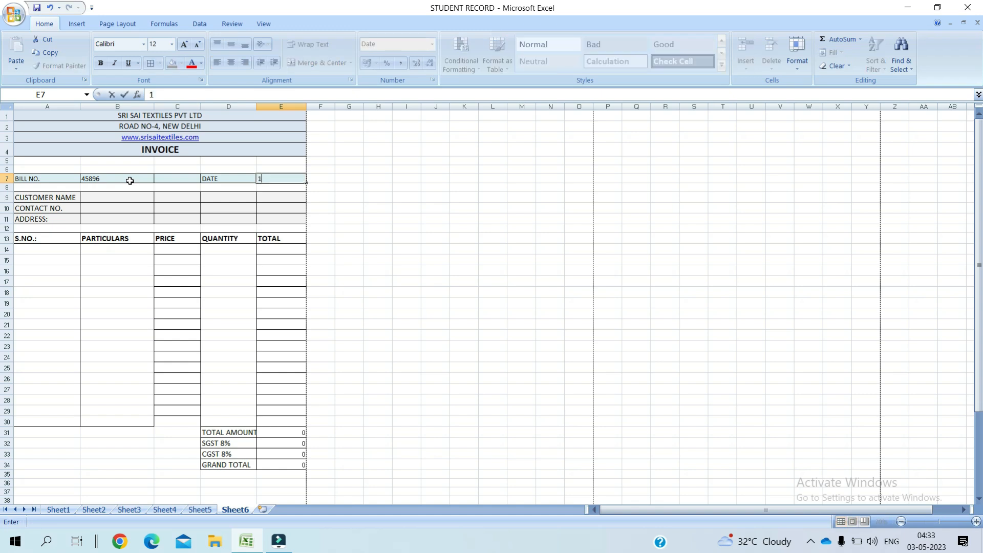
{"action": "type", "text": "2/20"}
{"action": "type", "text": "202"}
{"action": "key", "text": "Return"}
{"action": "key", "text": "Left"}
{"action": "key", "text": "Left"}
{"action": "key", "text": "Left"}
{"action": "key", "text": "Down"}
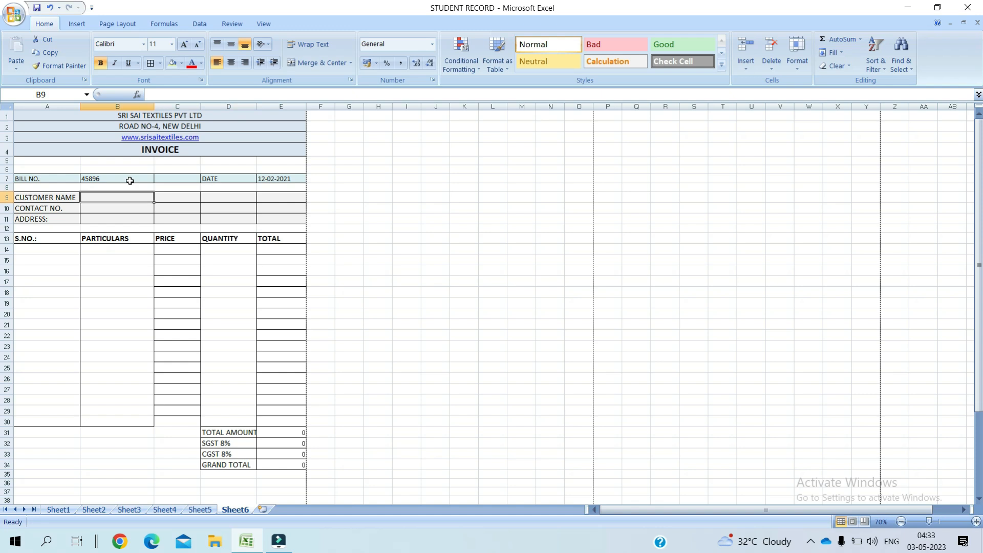
Step: Fill in the customer's name, contact number and address in B9:B11
{"action": "type", "text": "RADHA"}
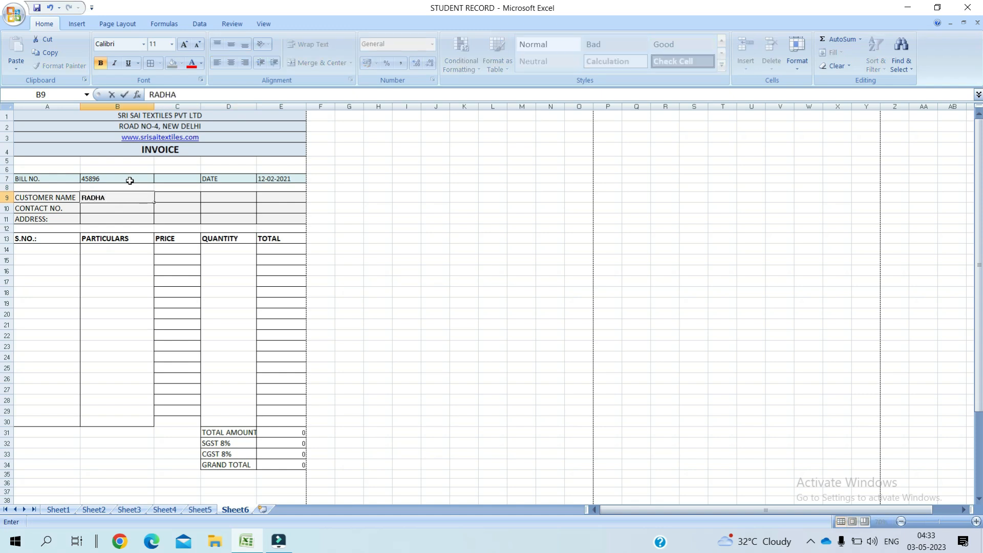
{"action": "key", "text": "Return"}
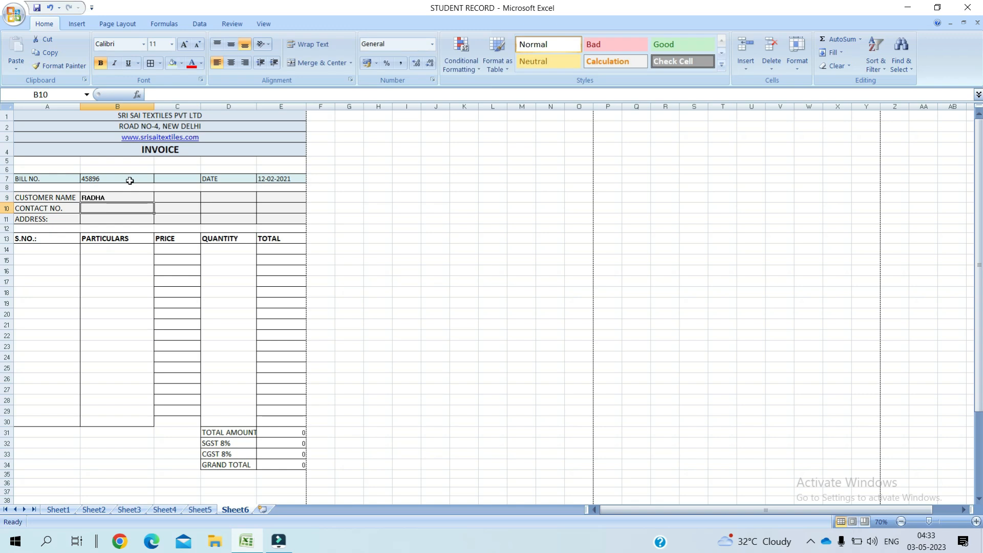
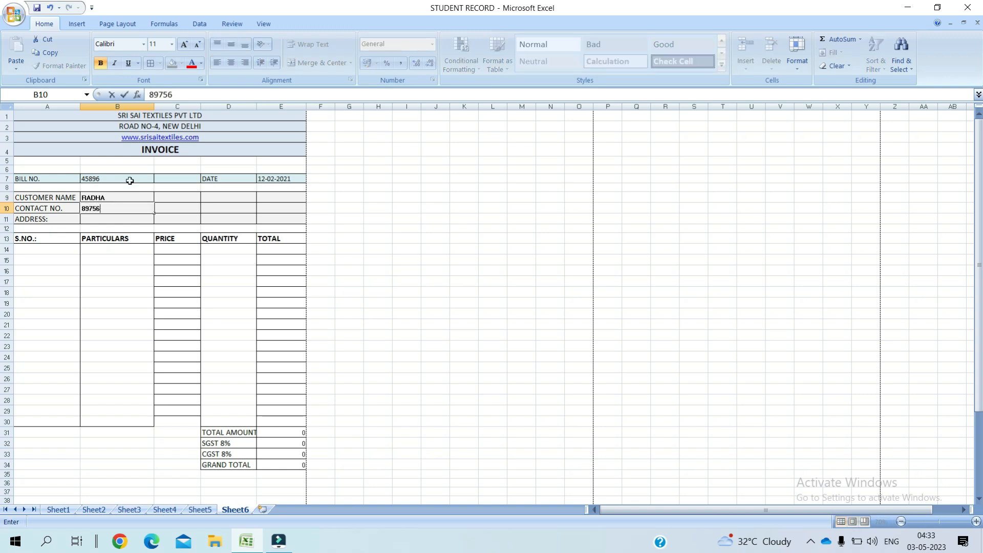
{"action": "left_click", "coordinate": [101, 217]}
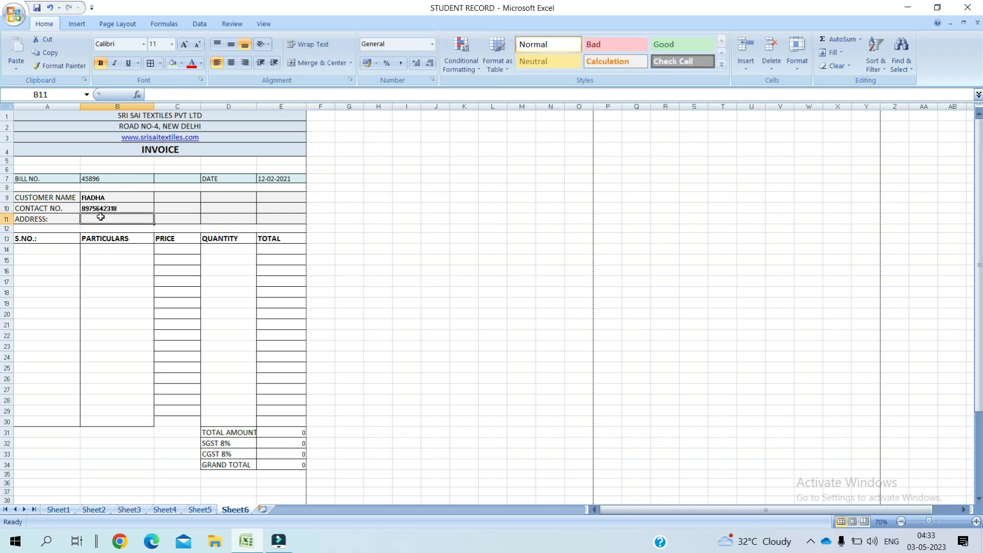
{"action": "type", "text": "VASHI, MUMBAH"}
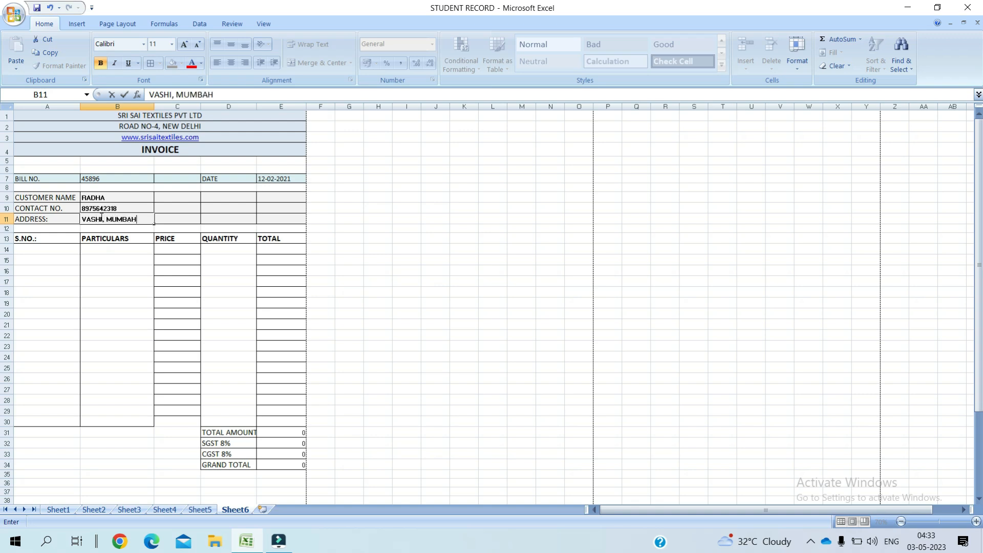
{"action": "type", "text": "I"}
{"action": "key", "text": "BackSpace"}
{"action": "key", "text": "BackSpace"}
{"action": "type", "text": "I"}
{"action": "left_click", "coordinate": [45, 247]}
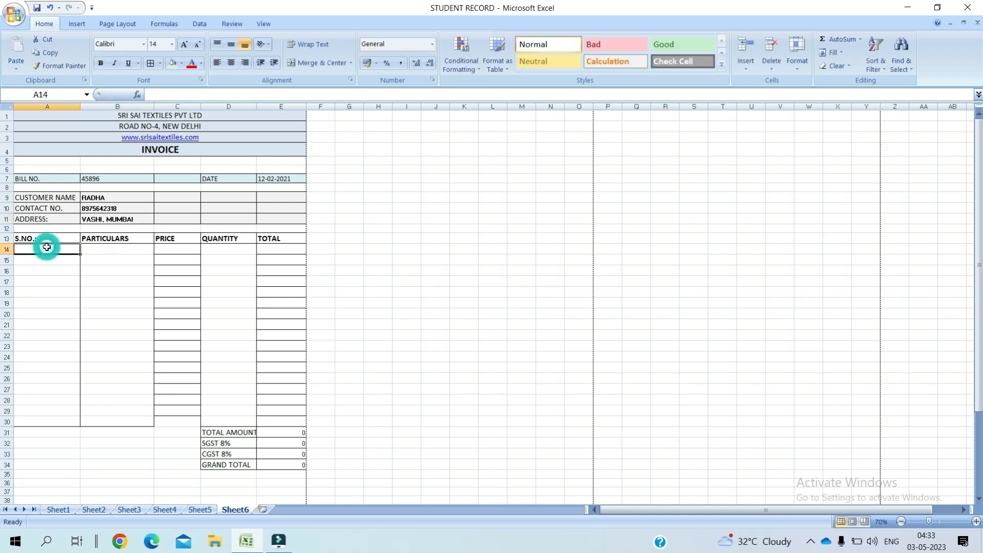
Step: Enter serial 1 with FROCKS, quantity 20, in row 14 and bold the E31:E34 summary totals
{"action": "type", "text": "1"}
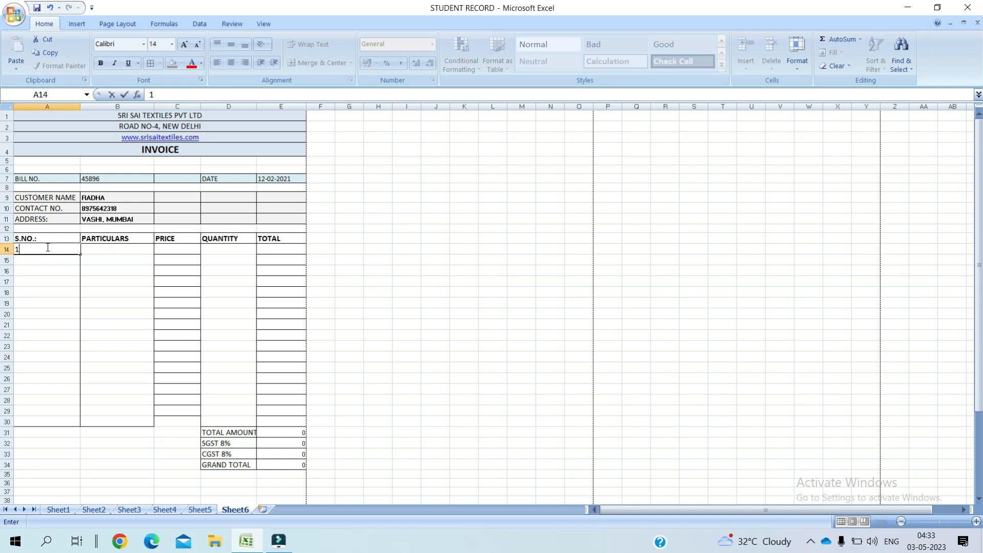
{"action": "left_click", "coordinate": [92, 250]}
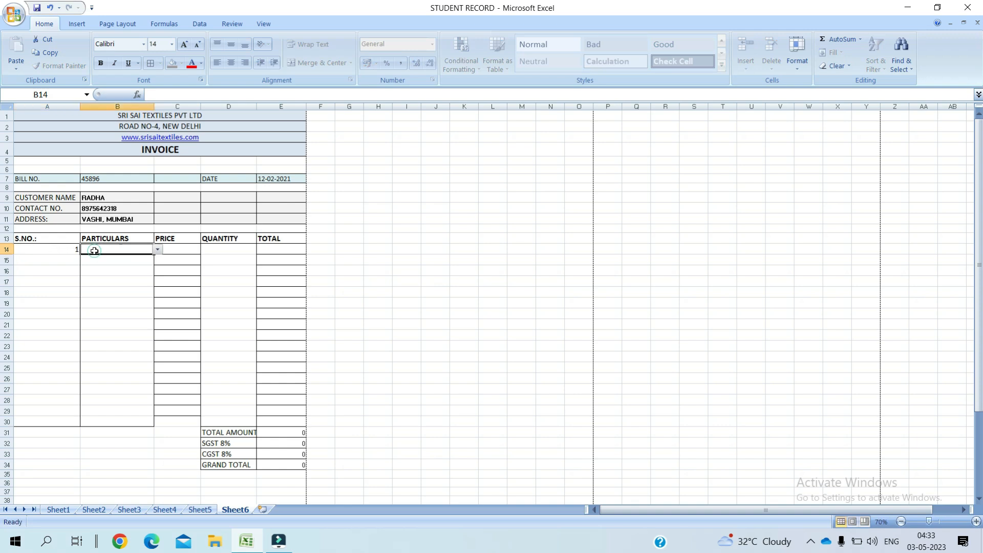
{"action": "left_click", "coordinate": [171, 250]}
{"action": "left_click", "coordinate": [149, 250]}
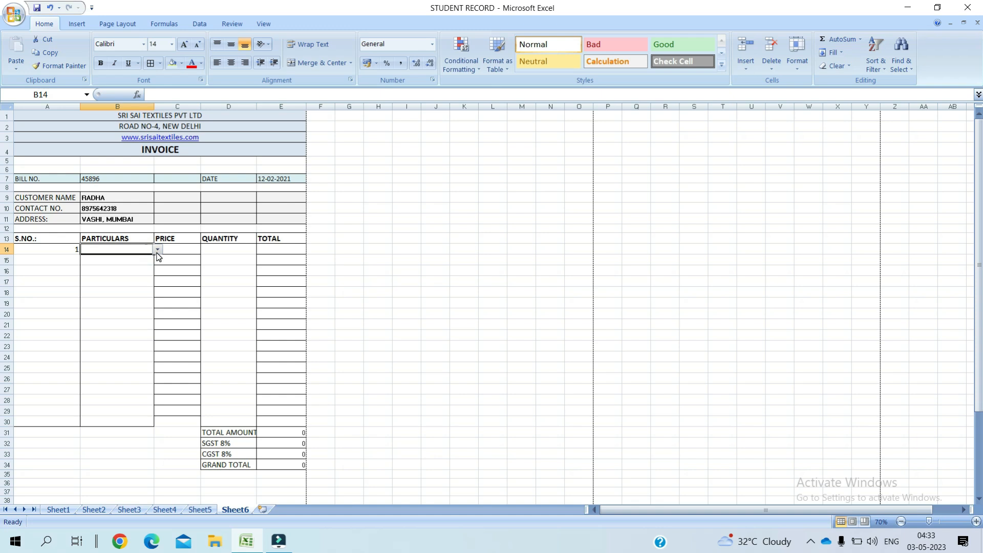
{"action": "left_click", "coordinate": [157, 249]}
{"action": "left_click", "coordinate": [106, 272]}
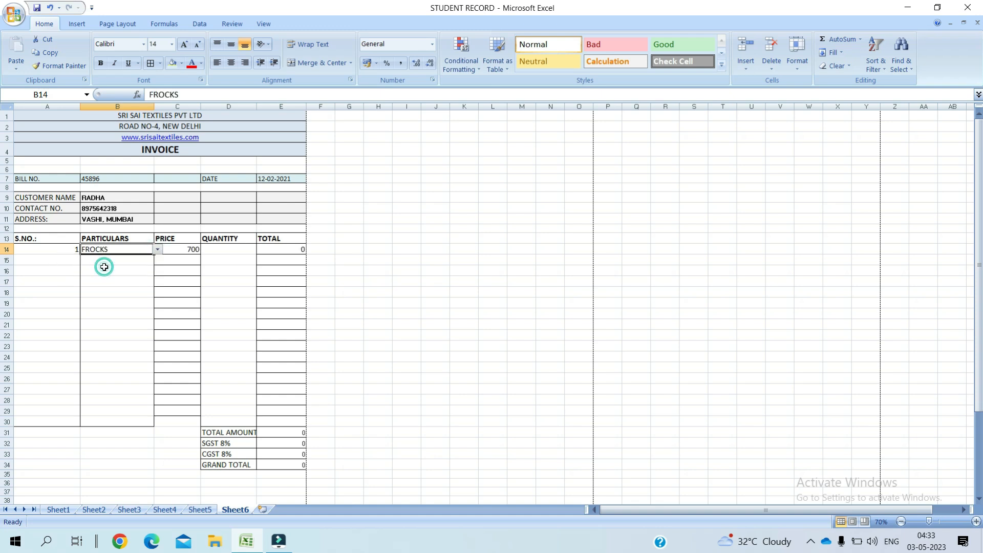
{"action": "left_click", "coordinate": [232, 251]}
{"action": "type", "text": "20"}
{"action": "key", "text": "Return"}
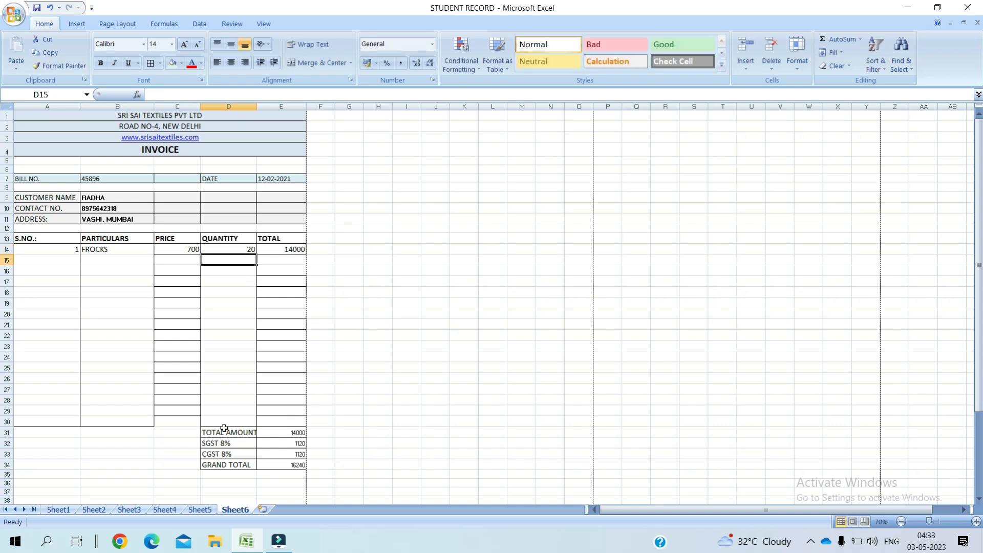
{"action": "left_click_drag", "start_coordinate": [282, 436], "coordinate": [290, 463]}
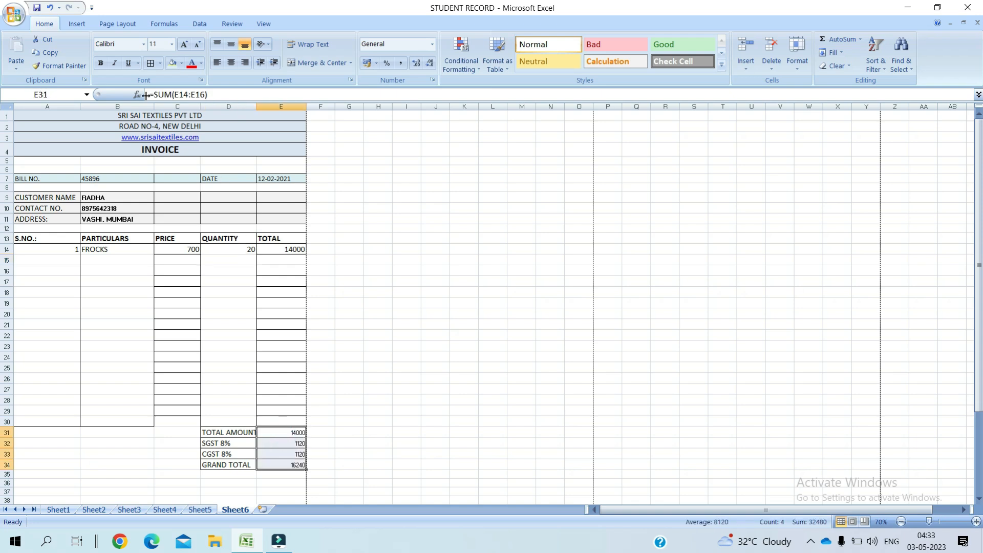
{"action": "left_click", "coordinate": [100, 63]}
Step: Add SALWAR SUITS with quantity 50 as the second invoice line in row 15
{"action": "left_click", "coordinate": [196, 259]}
{"action": "left_click", "coordinate": [124, 260]}
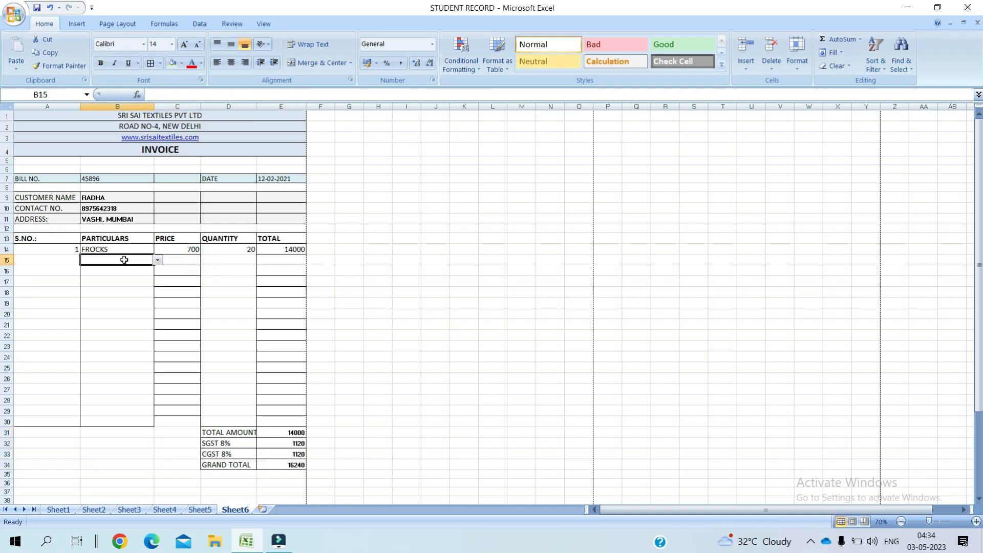
{"action": "left_click", "coordinate": [157, 261]}
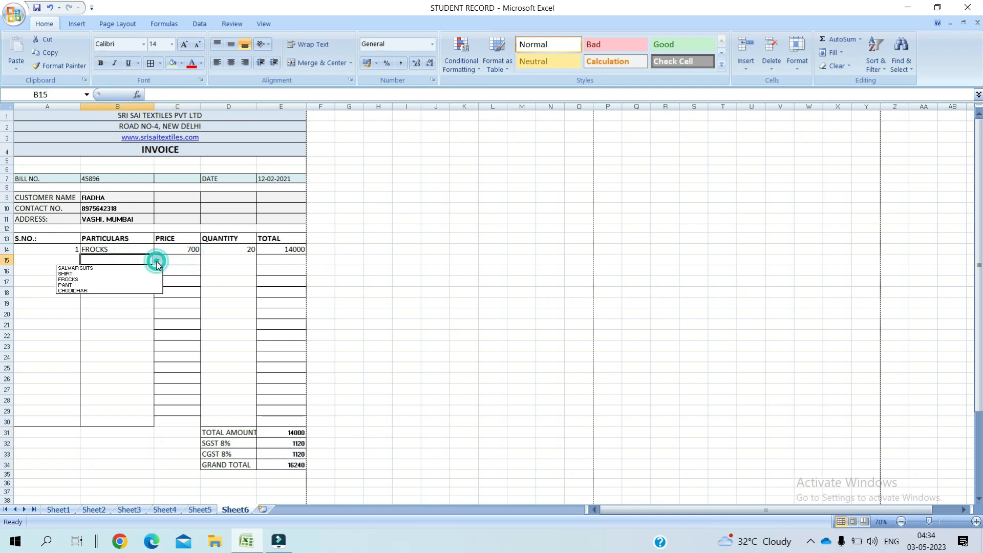
{"action": "left_click", "coordinate": [125, 268]}
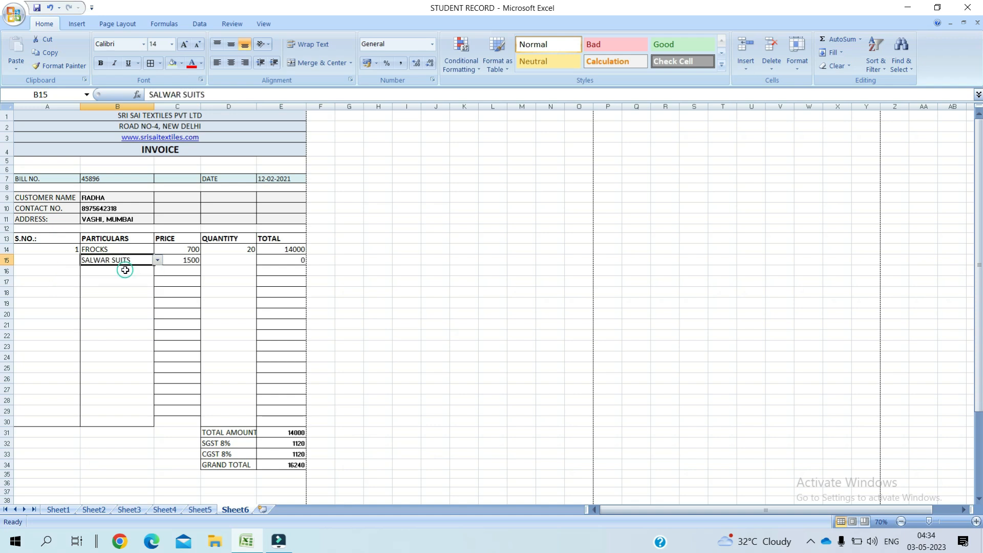
{"action": "left_click", "coordinate": [249, 261]}
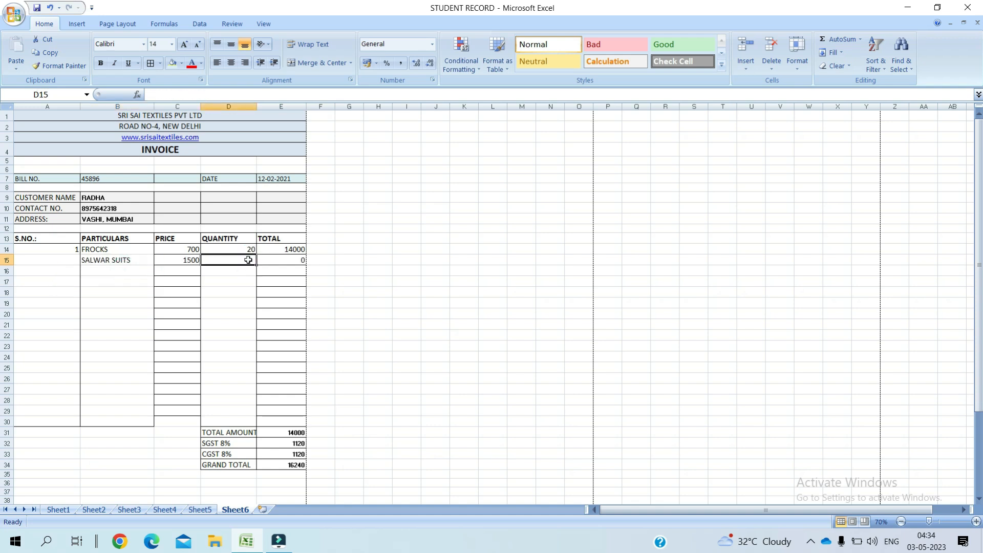
{"action": "type", "text": "50"}
{"action": "key", "text": "Return"}
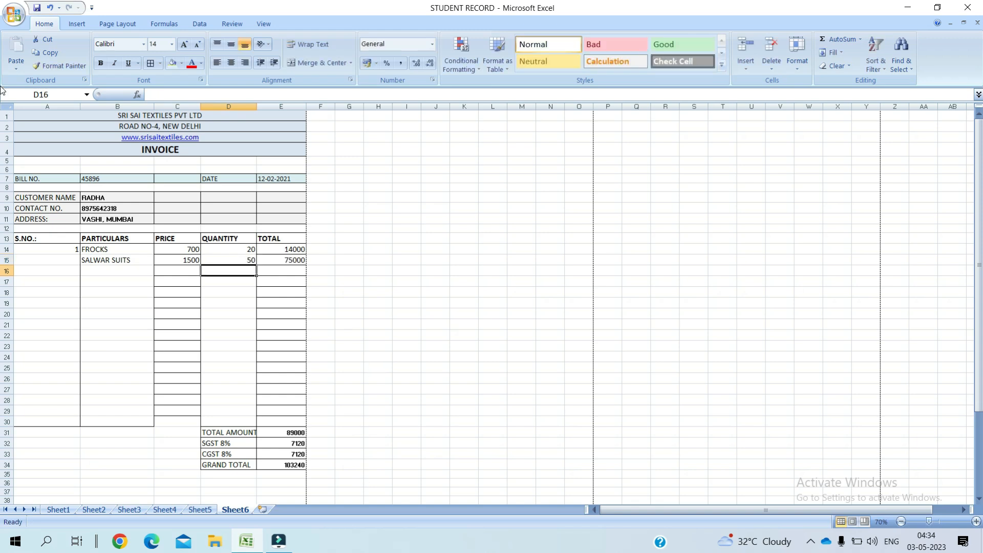
{"action": "left_click", "coordinate": [13, 15]}
{"action": "mouse_move", "coordinate": [41, 152]}
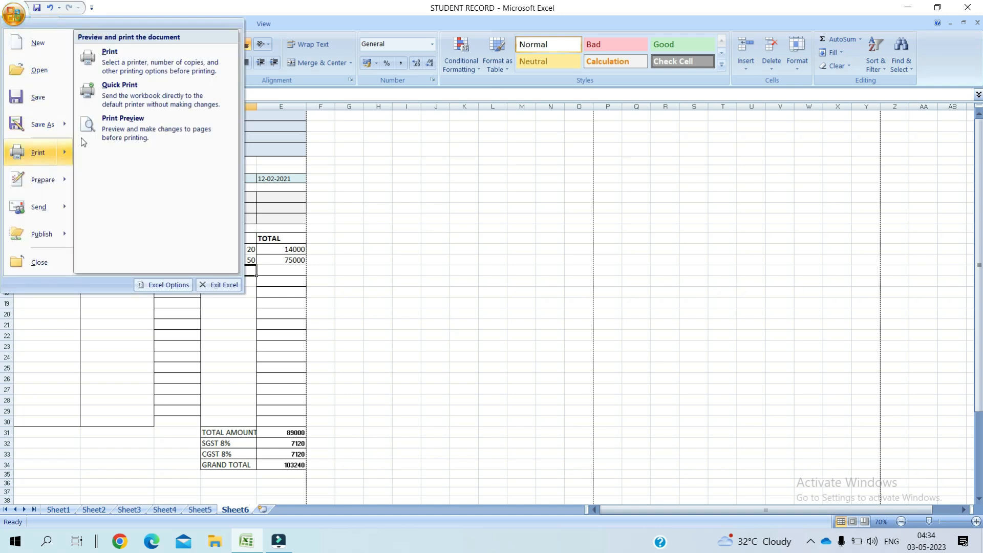
{"action": "left_click", "coordinate": [122, 126]}
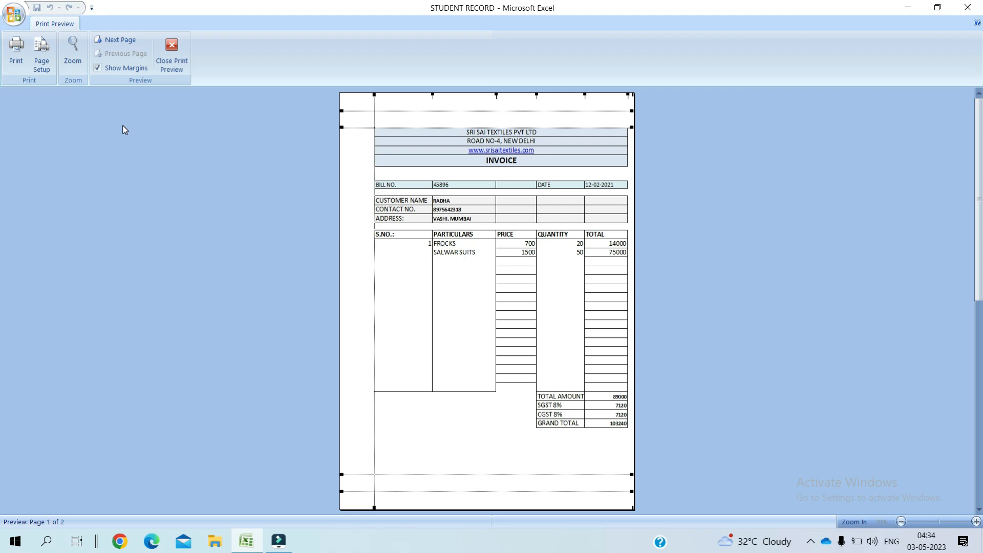
{"action": "left_click", "coordinate": [172, 50]}
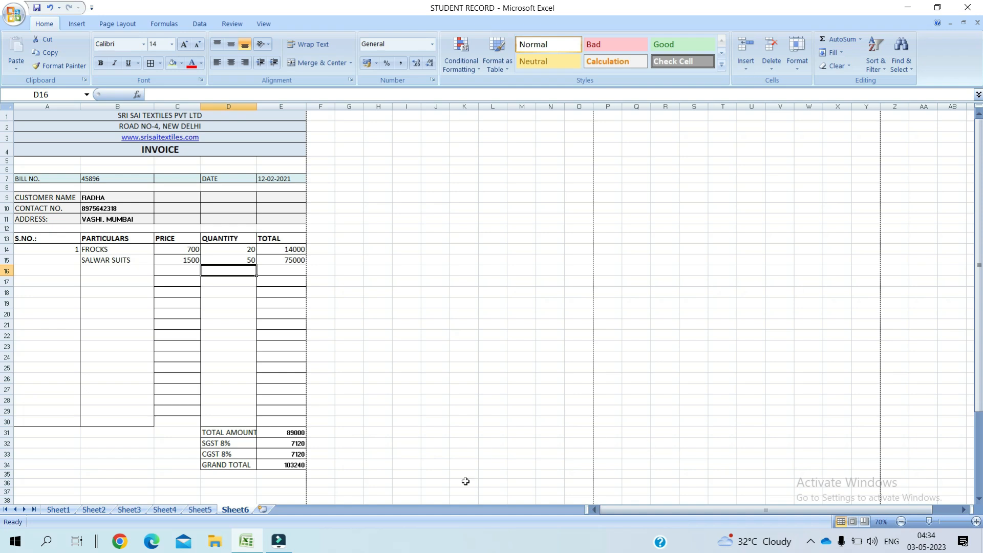